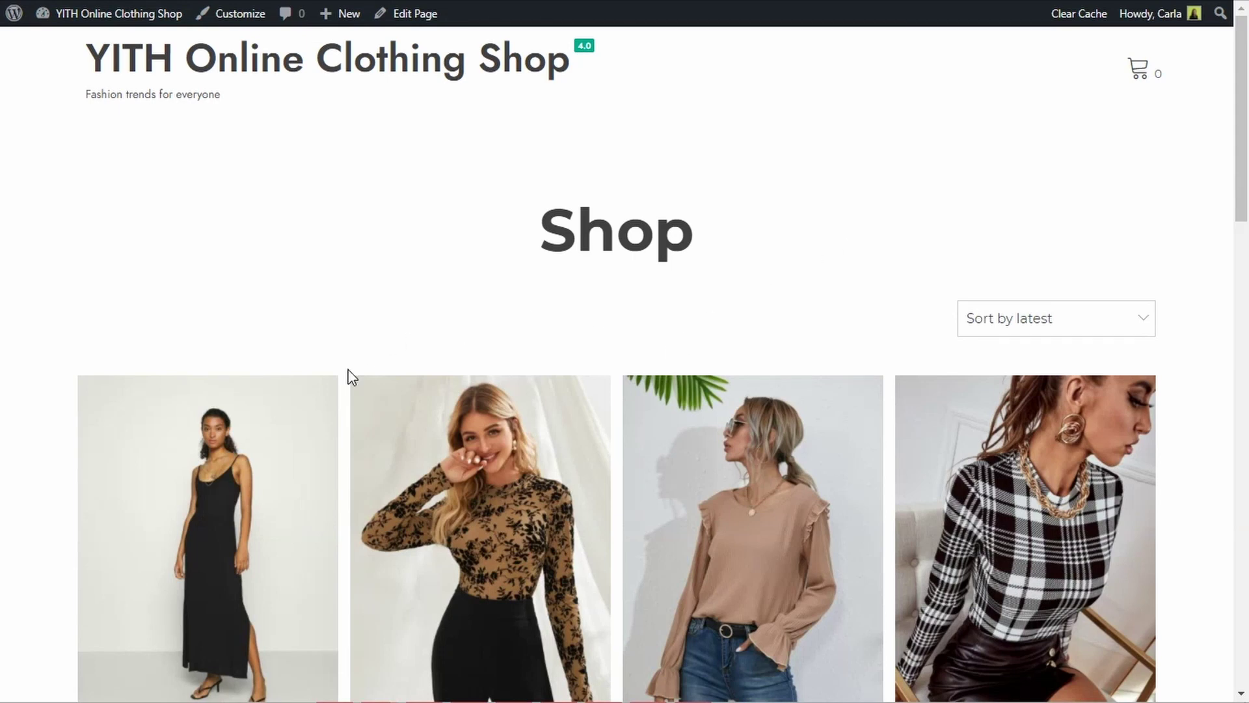
scroll(690, 527, "down", 4)
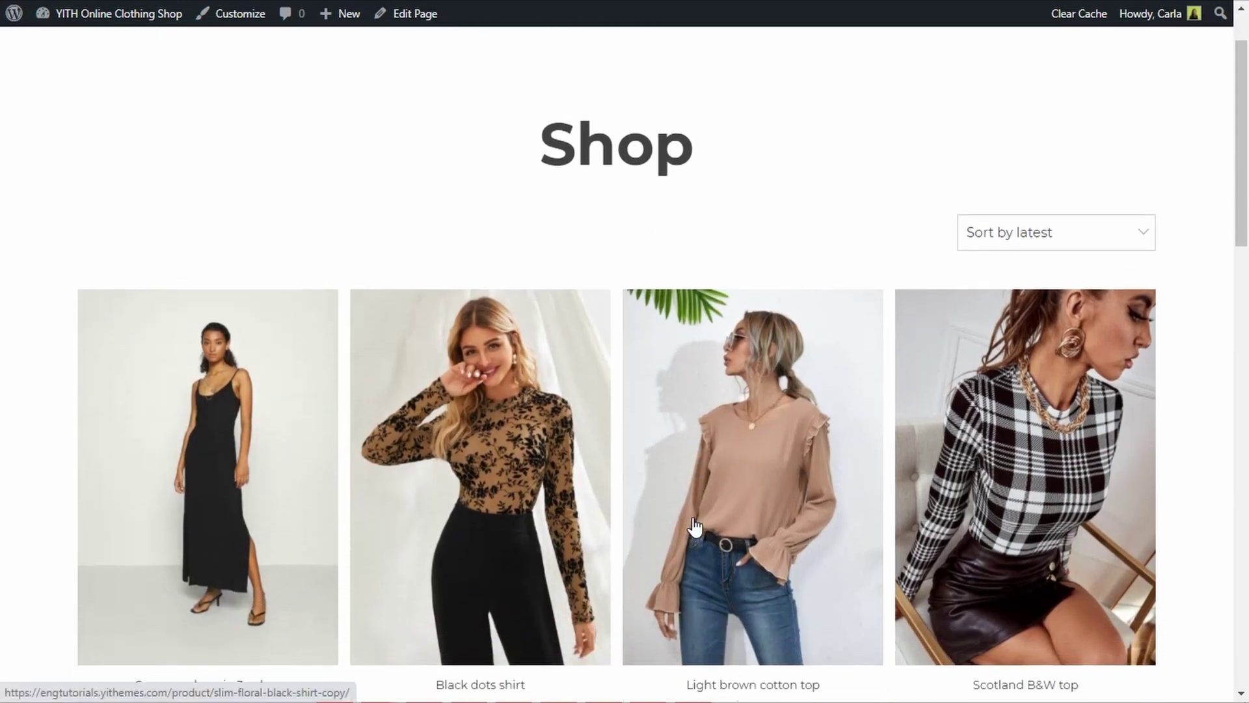
scroll(943, 530, "up", 5)
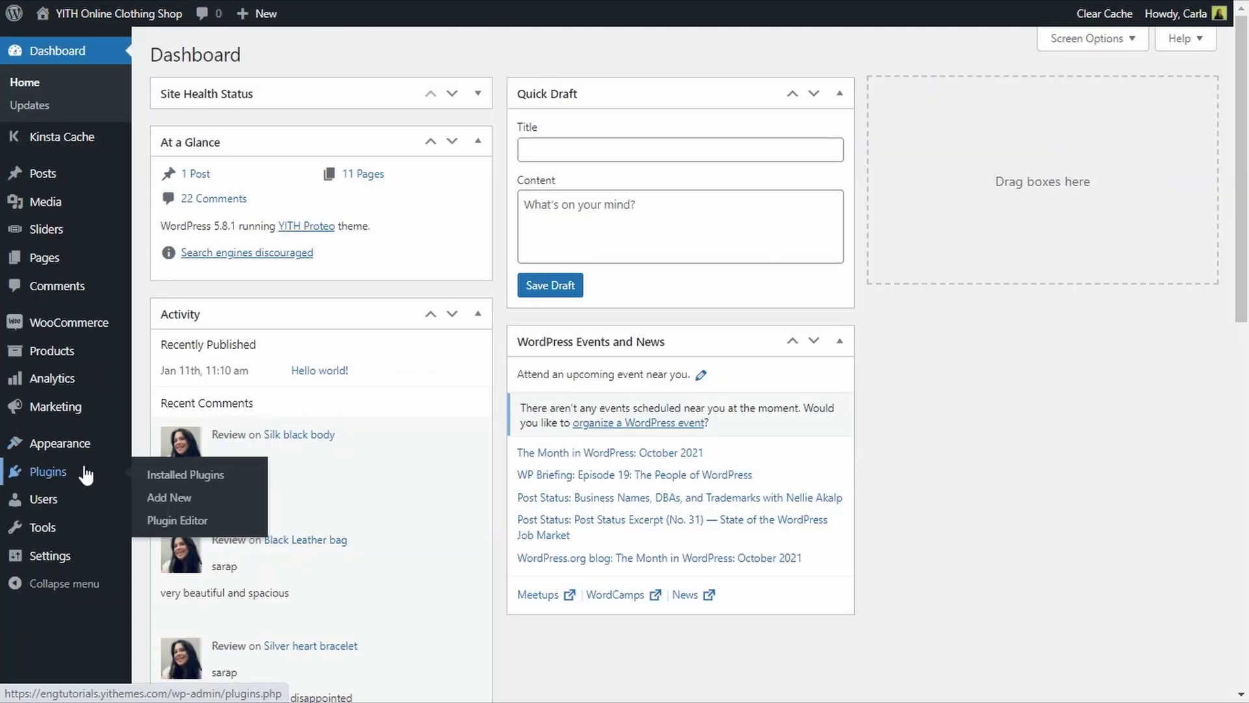
Step: Find the installed "wishlist" plugin, activate YITH WooCommerce Wishlist Premium and open its Wishlist settings
left_click(85, 473)
left_click(1028, 83)
type("wishlist")
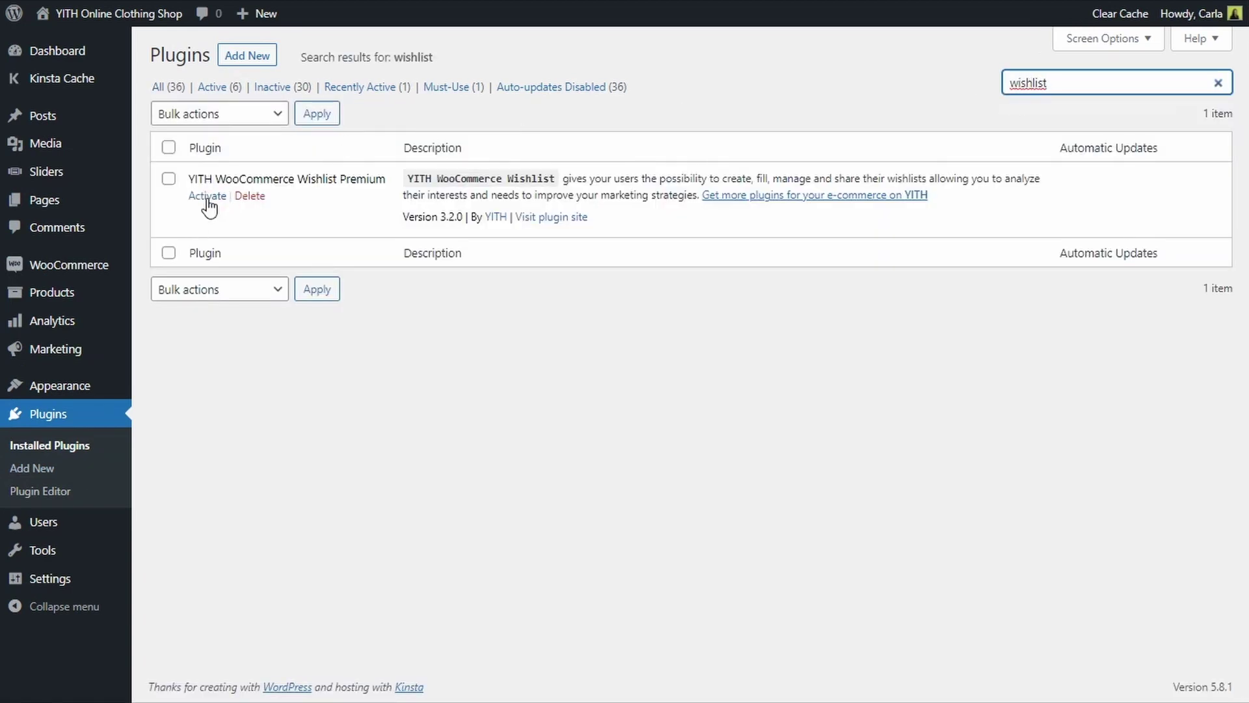
left_click(209, 201)
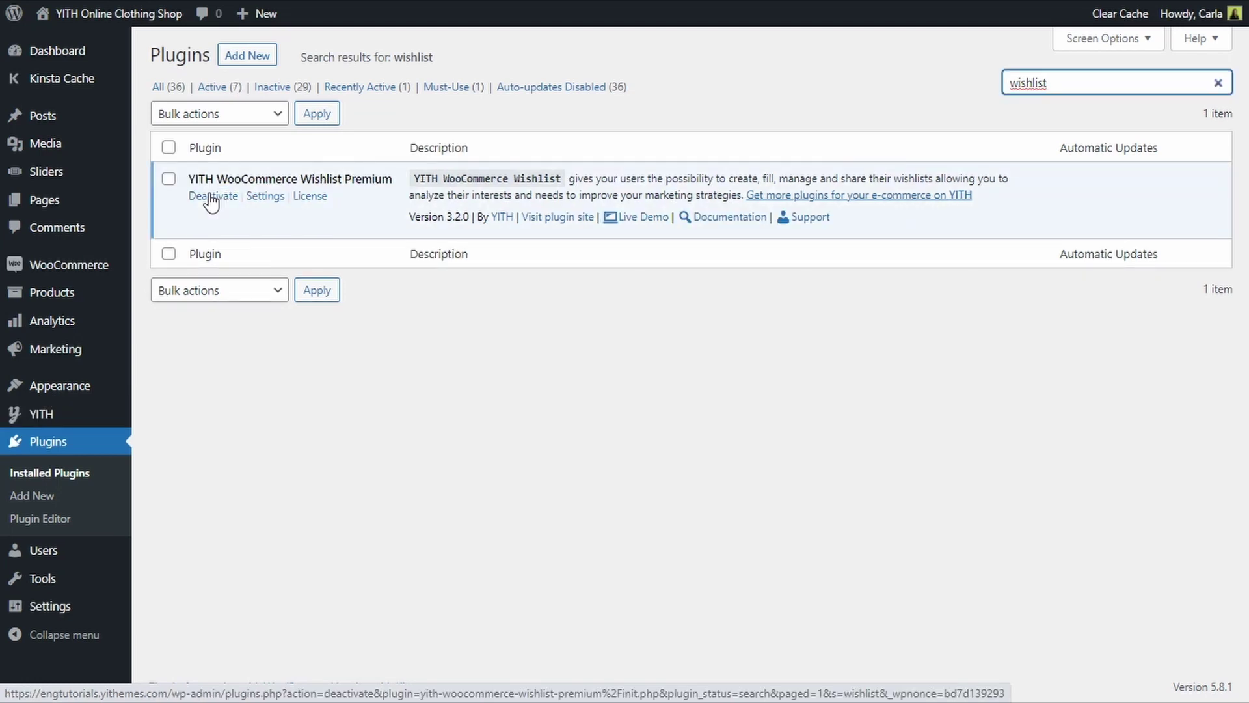
mouse_move(67, 418)
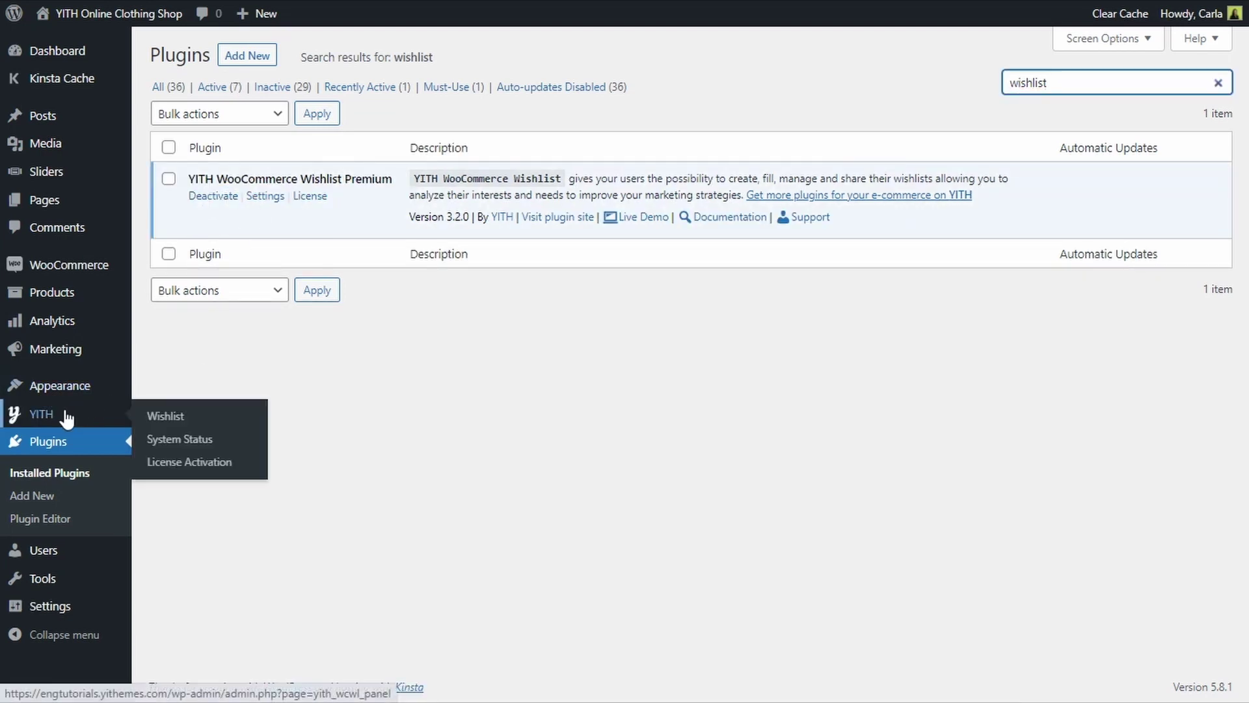
left_click(174, 417)
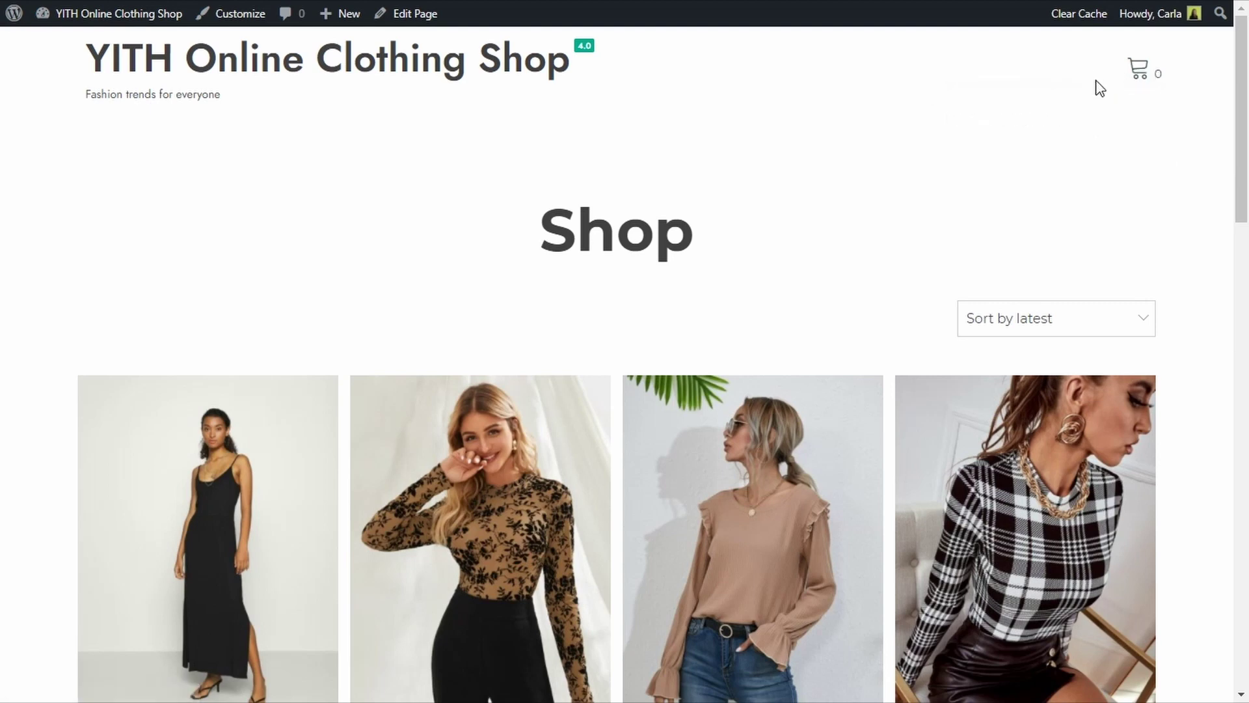
Step: Go to the site's Widgets page, expand the Header widget area and collapse the Default sidebar
mouse_move(1122, 74)
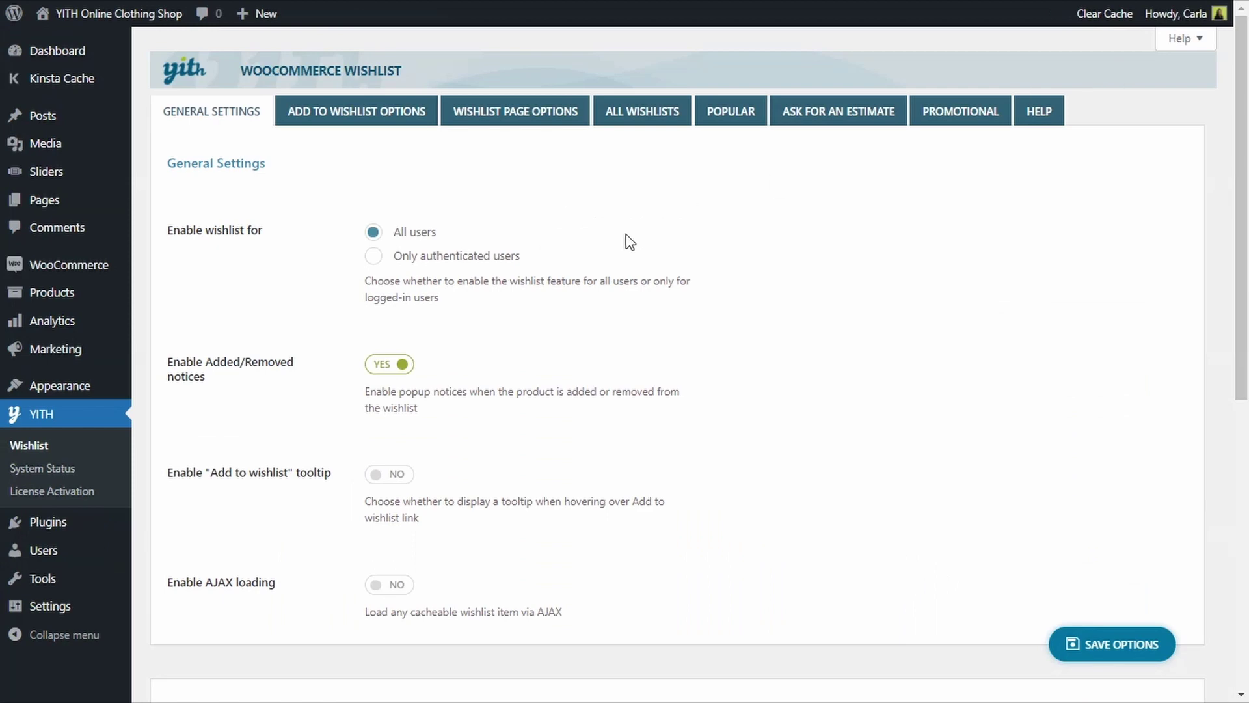
mouse_move(119, 384)
left_click(174, 442)
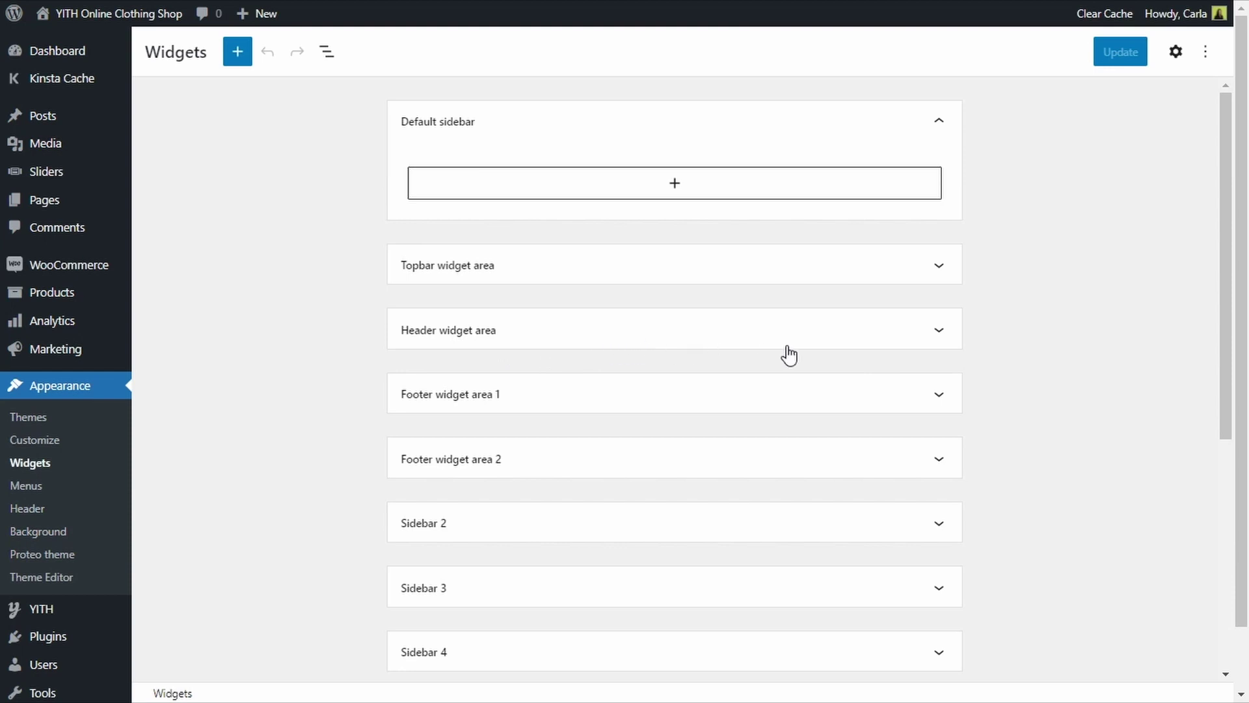
left_click(936, 341)
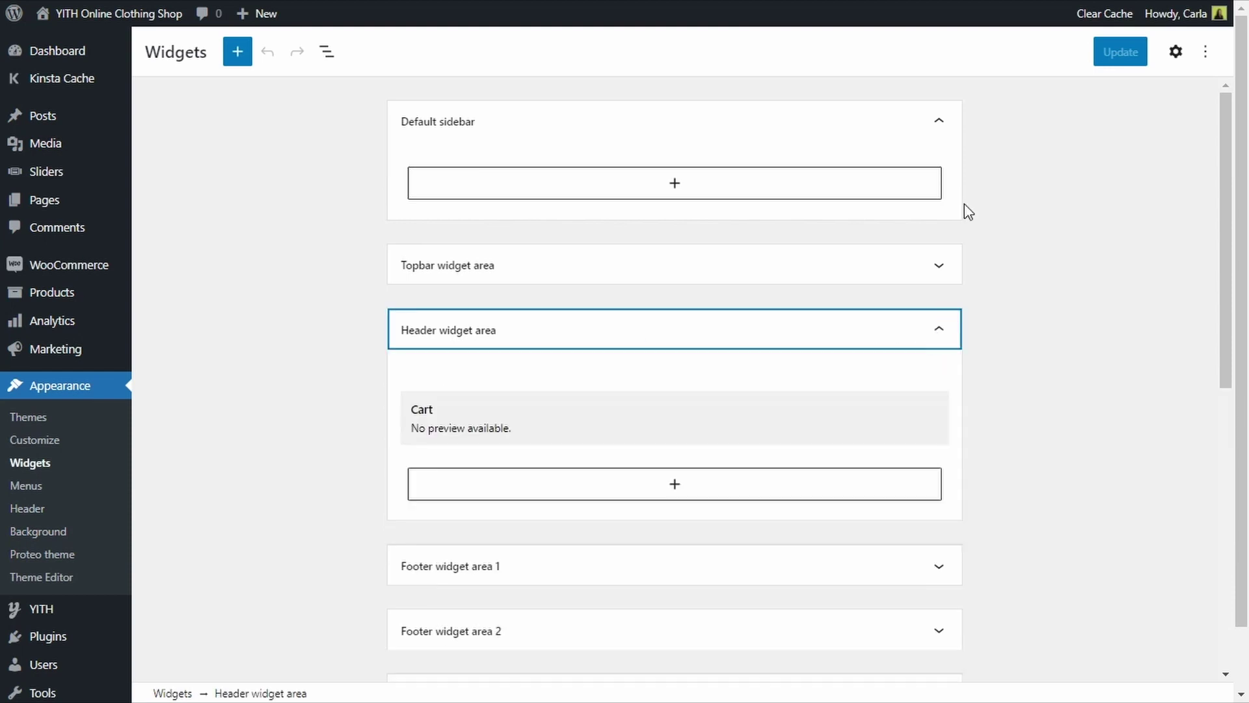
left_click(944, 133)
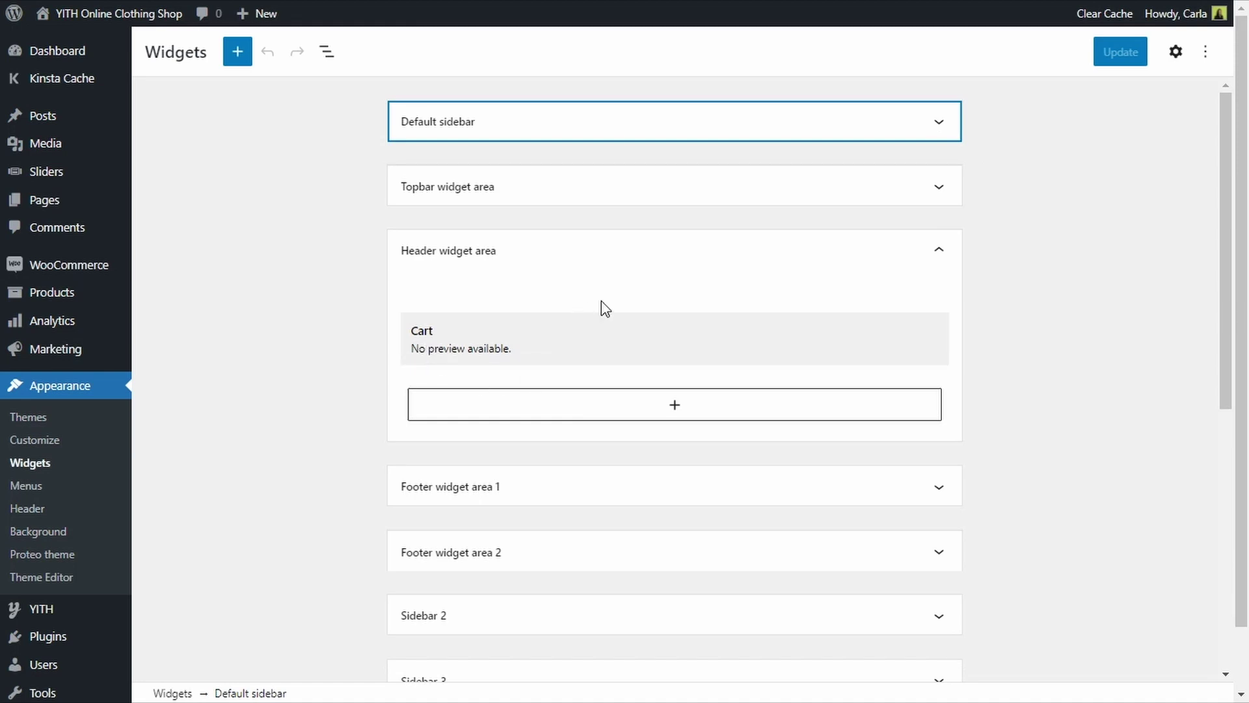
Step: Search the blocks for "items" and add the YITH Wishlist Items widget to the Header widget area
left_click(644, 411)
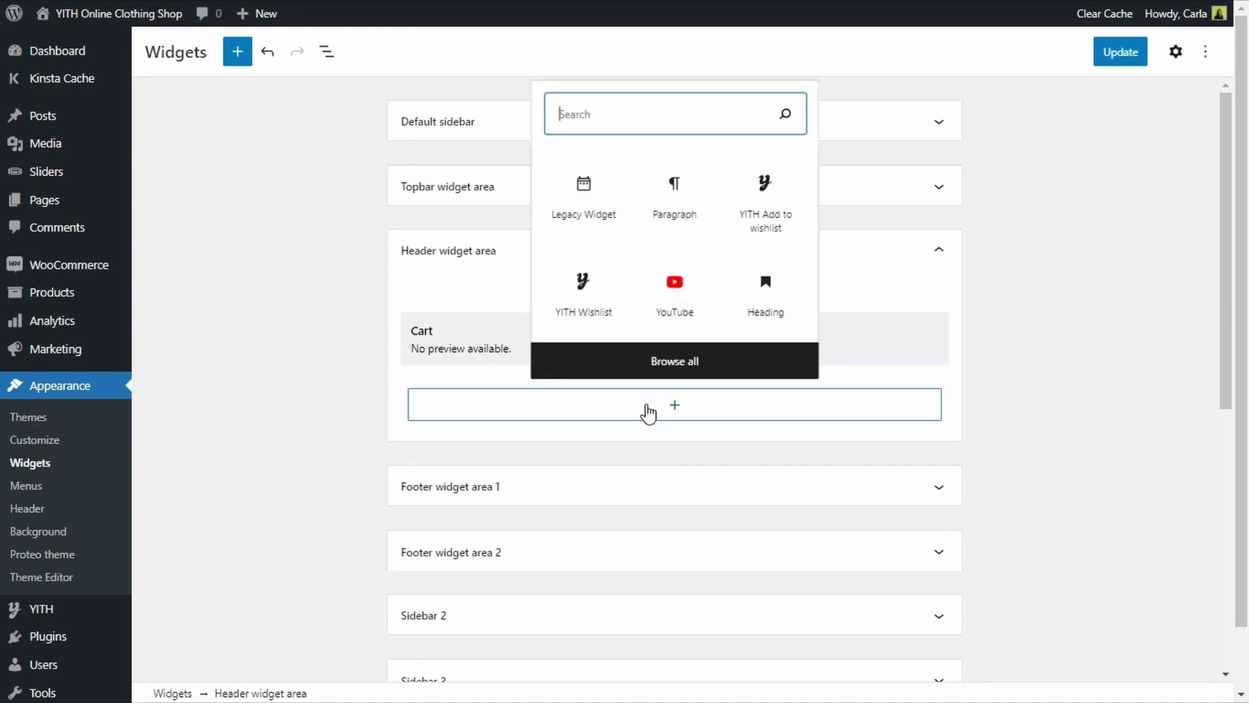
type("items")
left_click(594, 553)
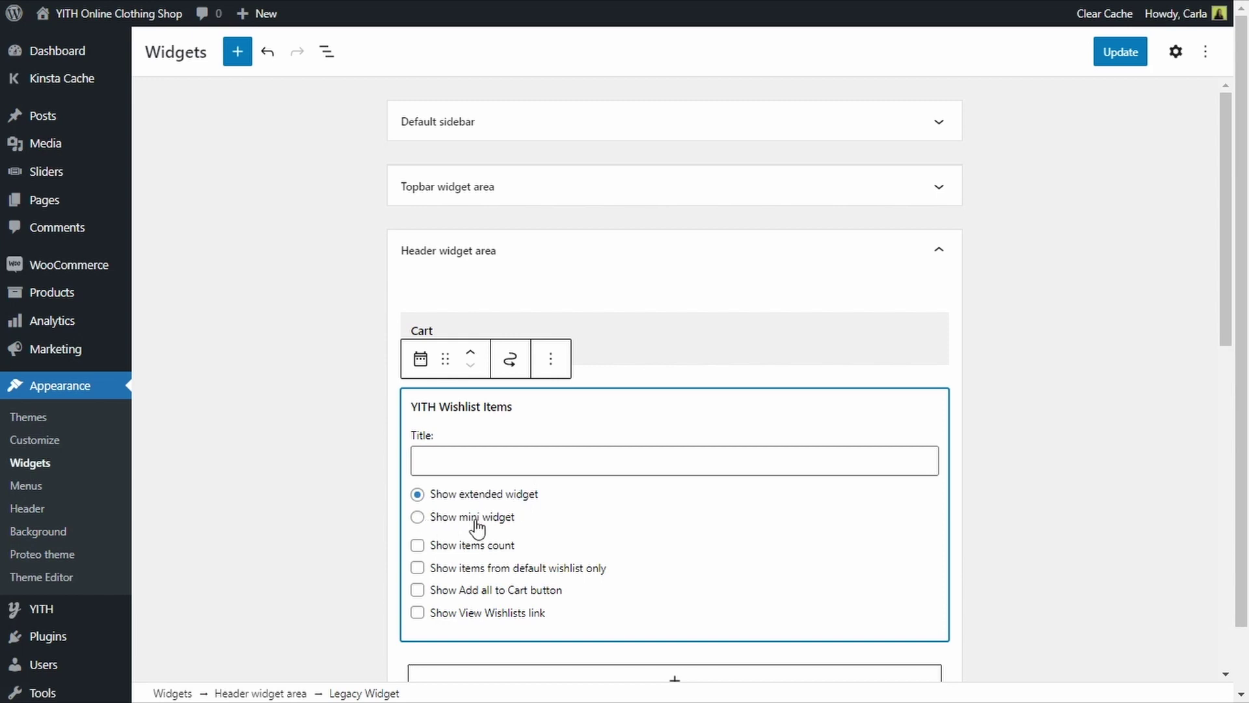
Step: Set the YITH Wishlist Items widget to mini, enable items count, default wishlist only, Add all to Cart and View Wishlists link, and update the widgets
left_click(417, 517)
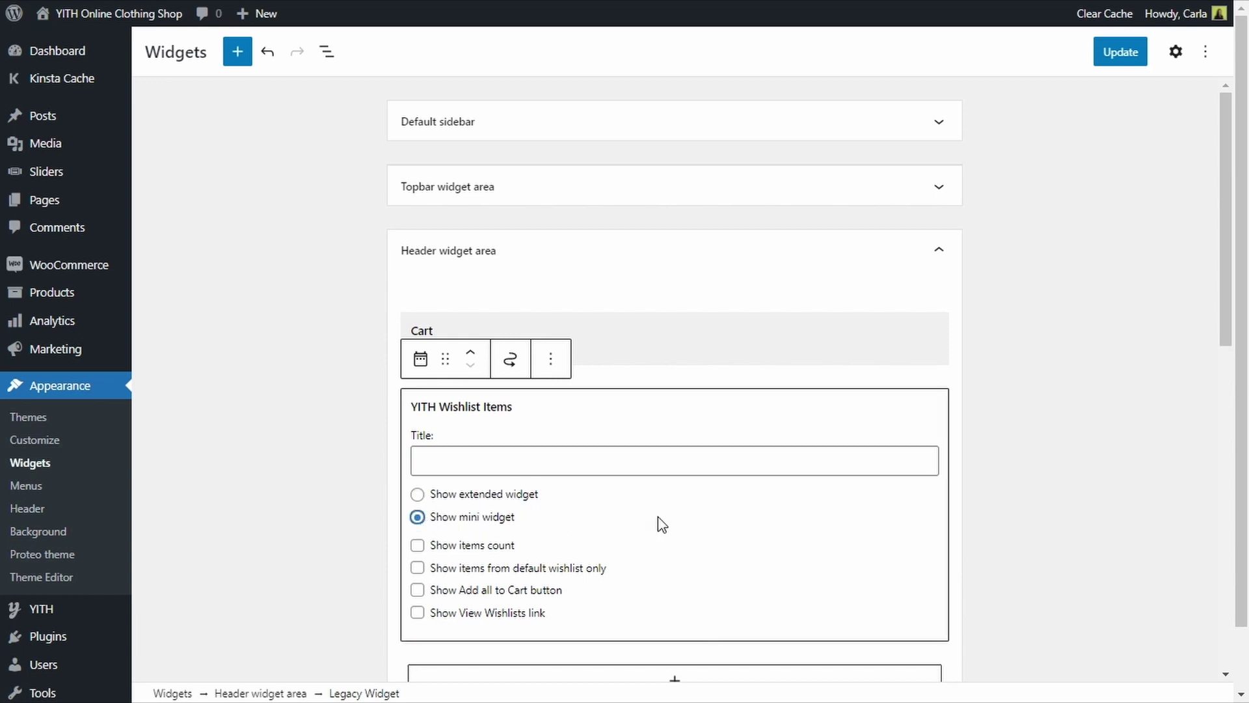
scroll(661, 524, "down", 4)
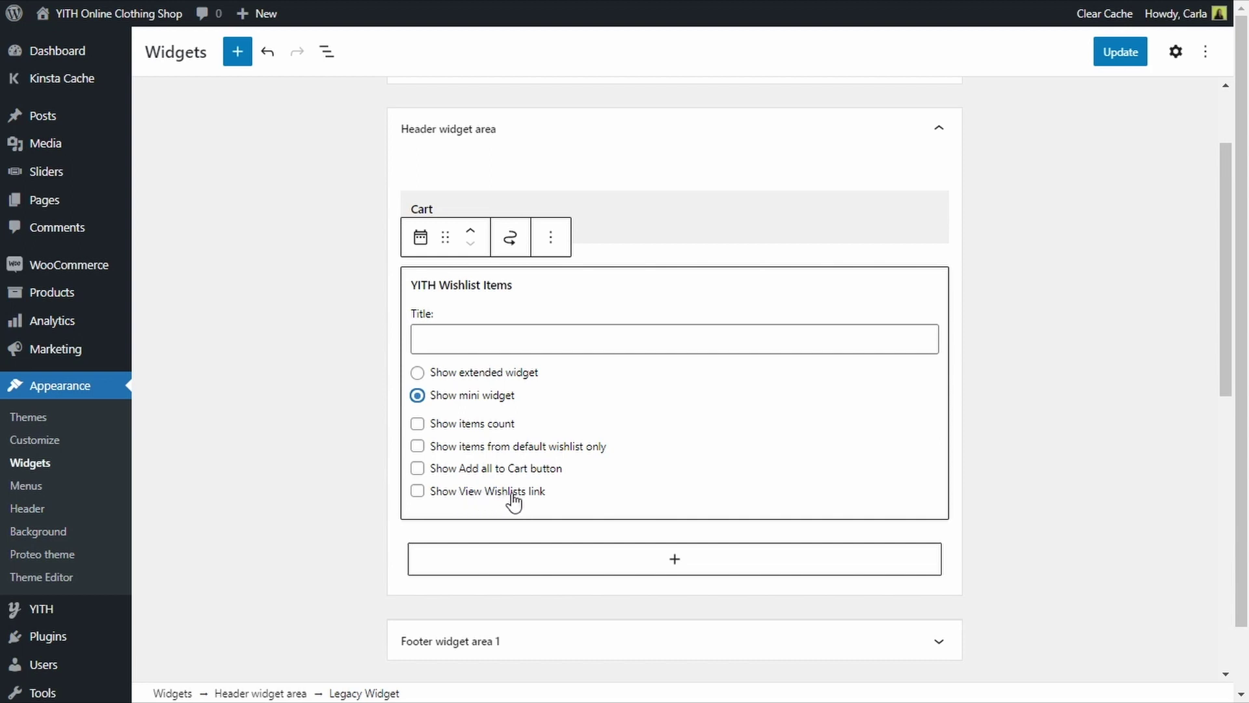
left_click(417, 424)
left_click(417, 445)
left_click(417, 468)
left_click(417, 491)
left_click(1125, 60)
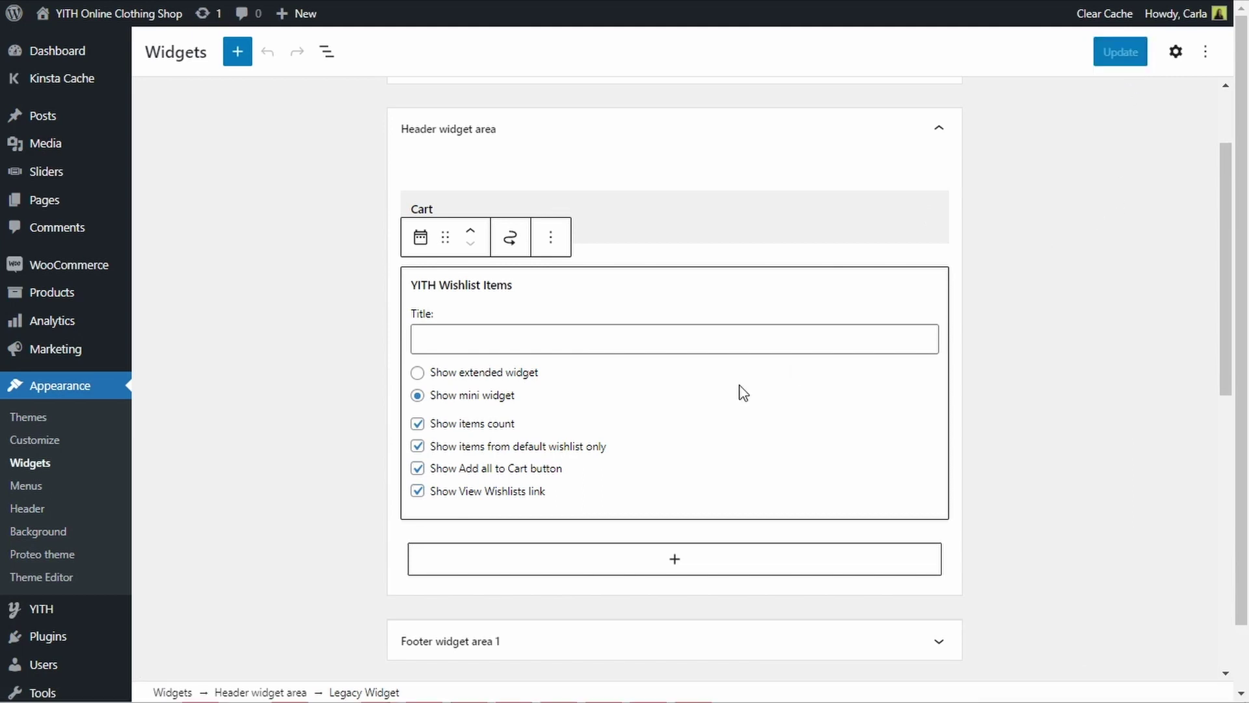
Step: In the plugin's Add to Wishlist options, enable "Add to wishlist" in loop, position it "On top of the image" and save
mouse_move(91, 612)
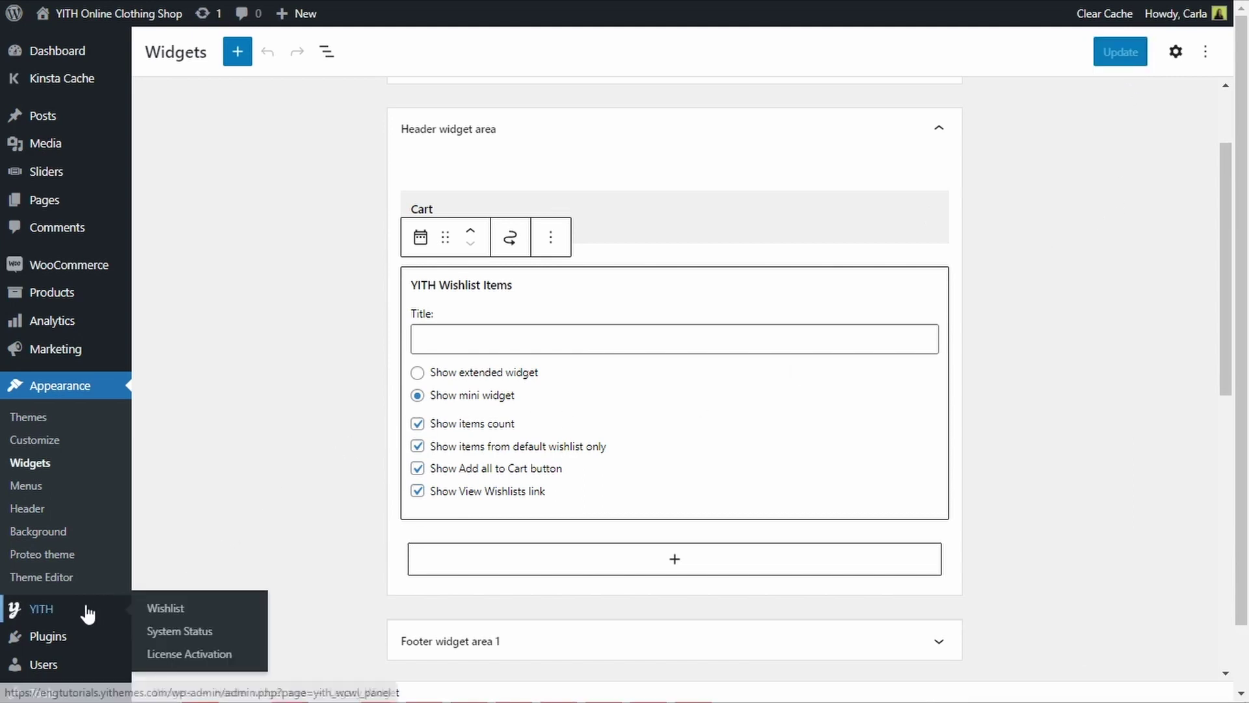
left_click(182, 615)
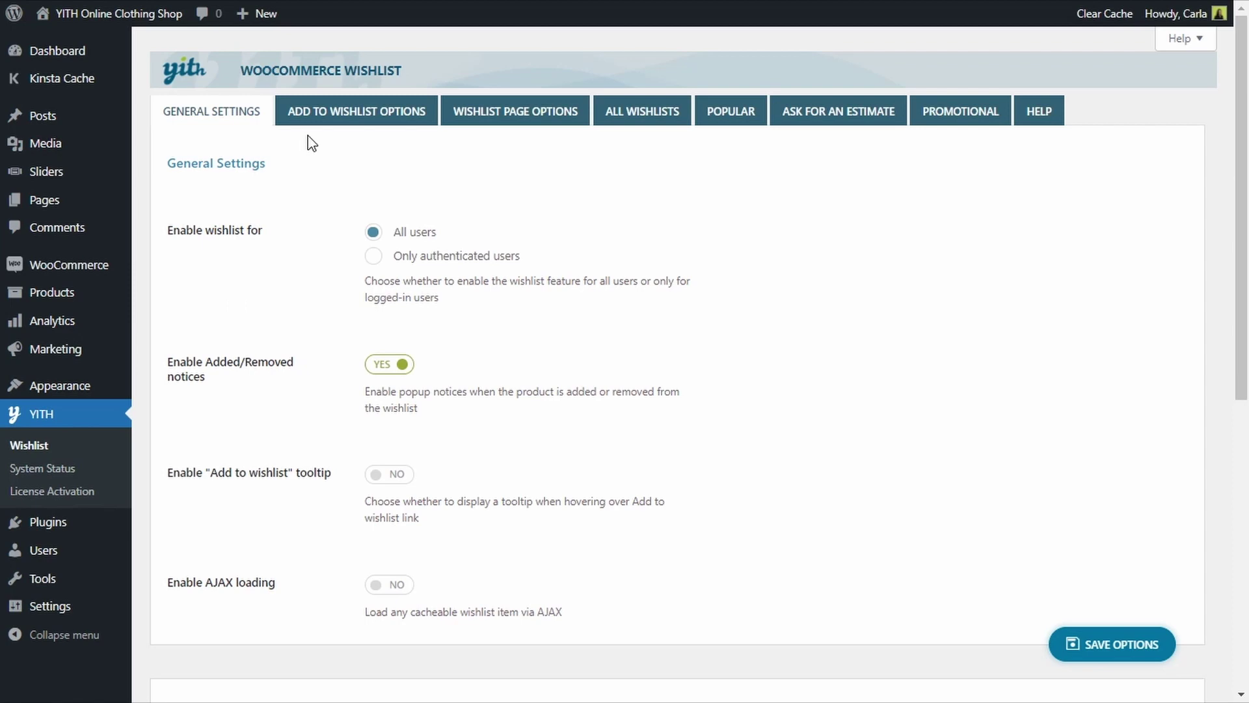
left_click(351, 122)
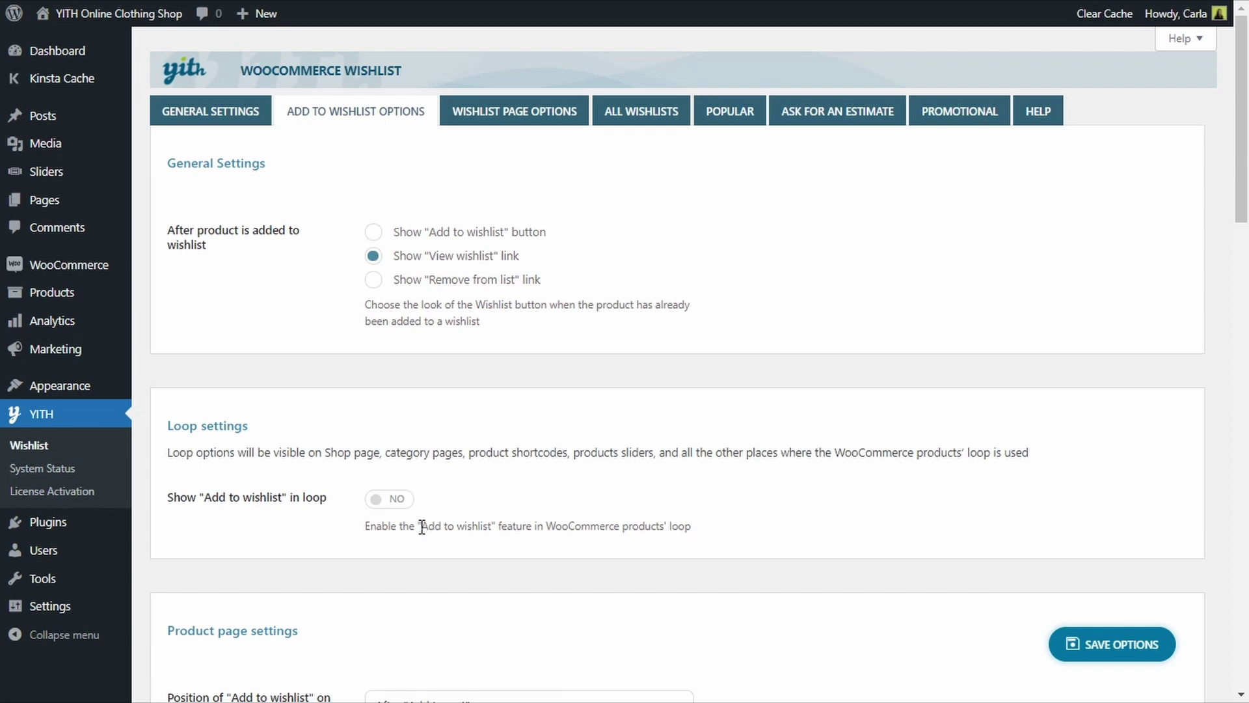
left_click(401, 501)
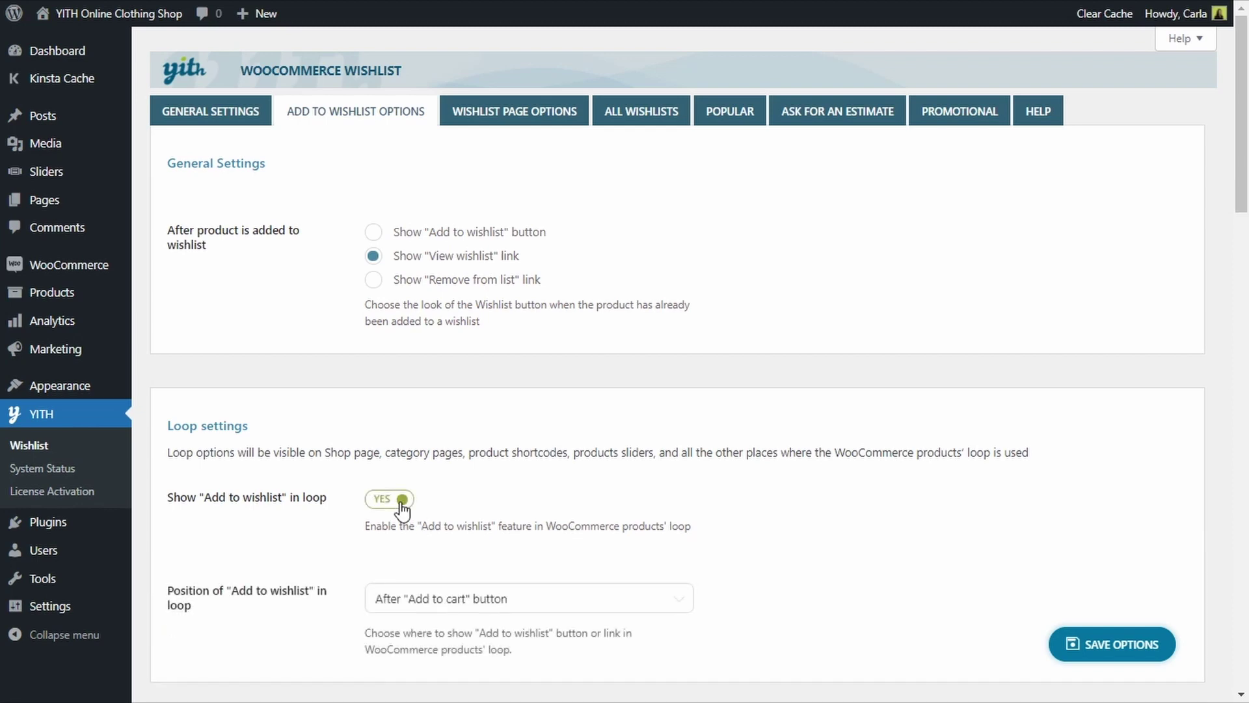
scroll(570, 528, "down", 1)
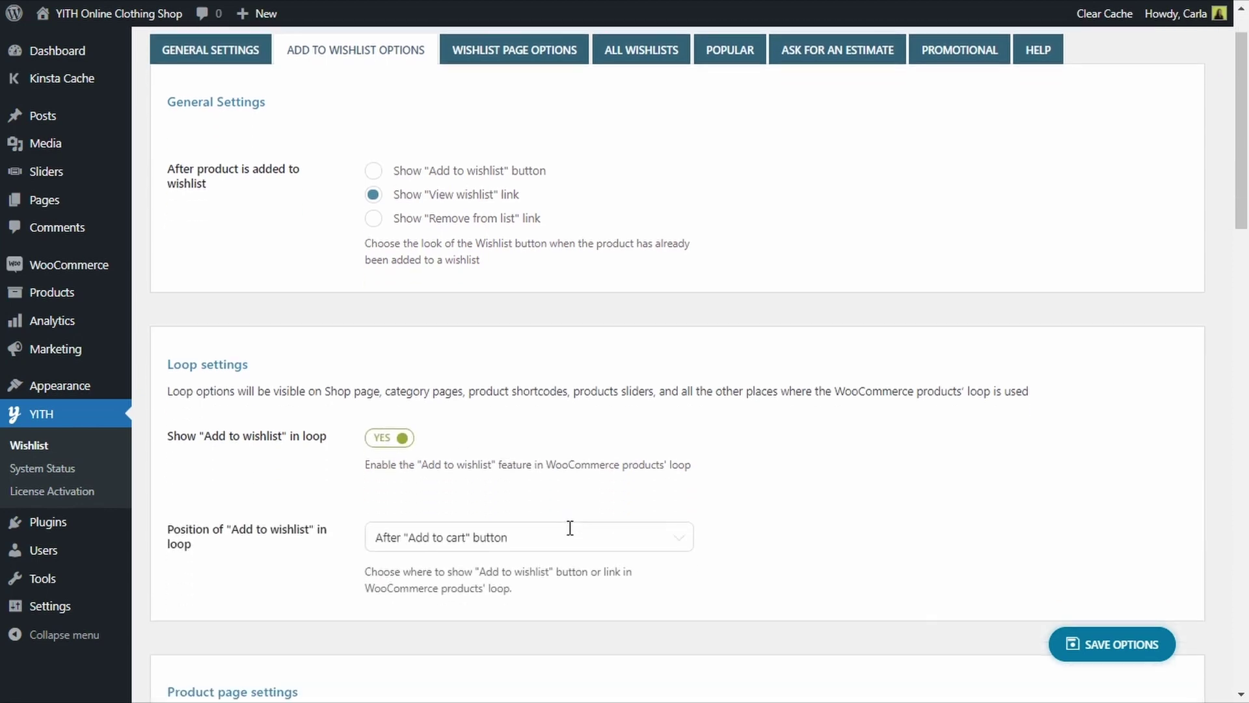
left_click(500, 537)
left_click(479, 576)
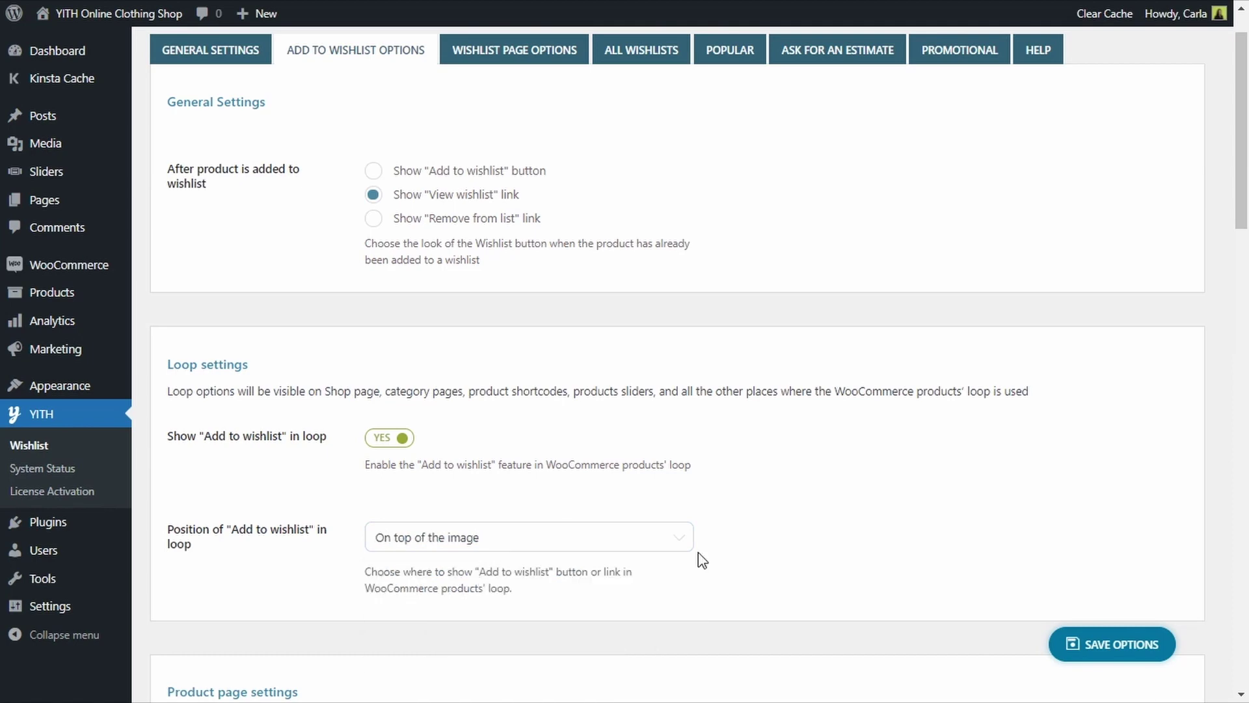
left_click(1109, 644)
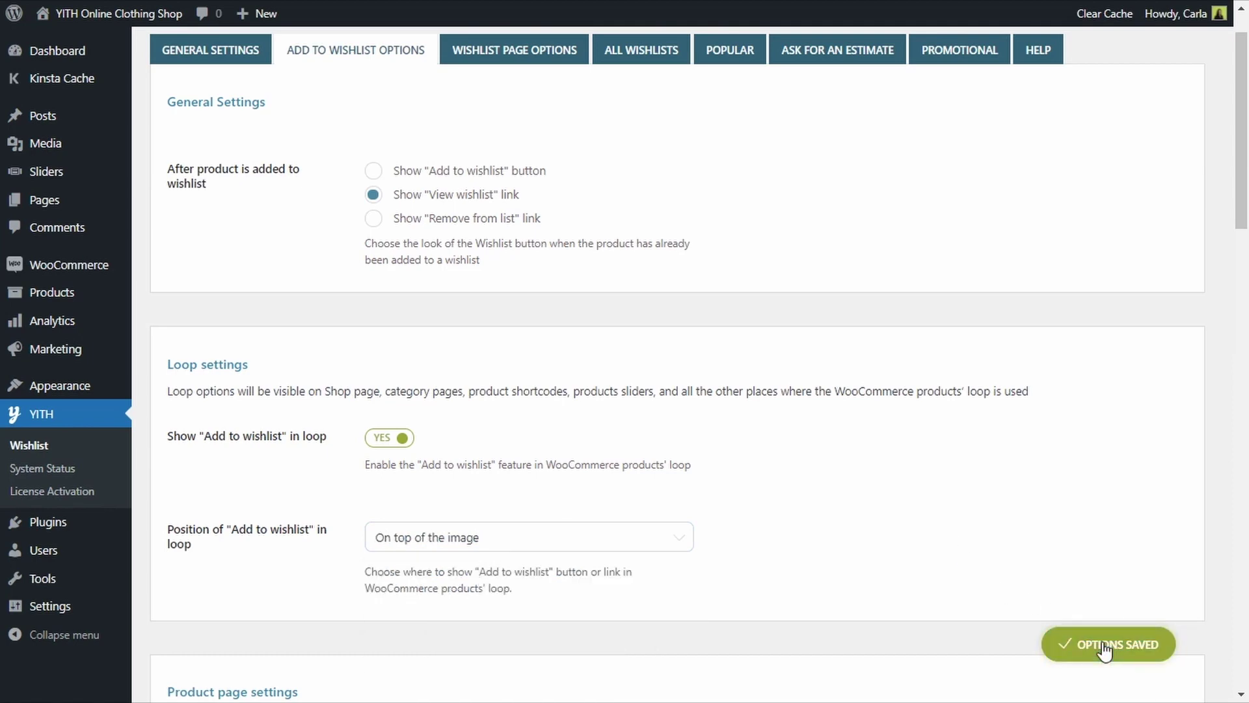
Step: Reload the shop page and check the wishlist and cart widgets in the header
key("ctrl+Tab")
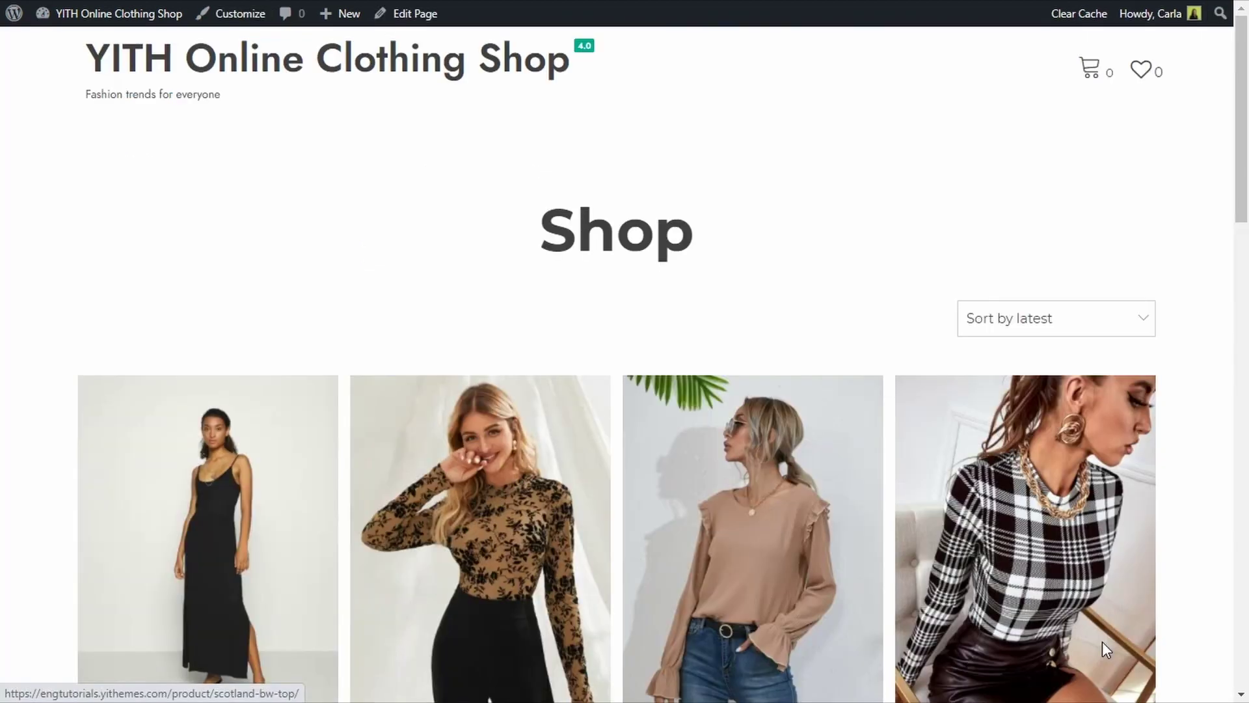
key("F5")
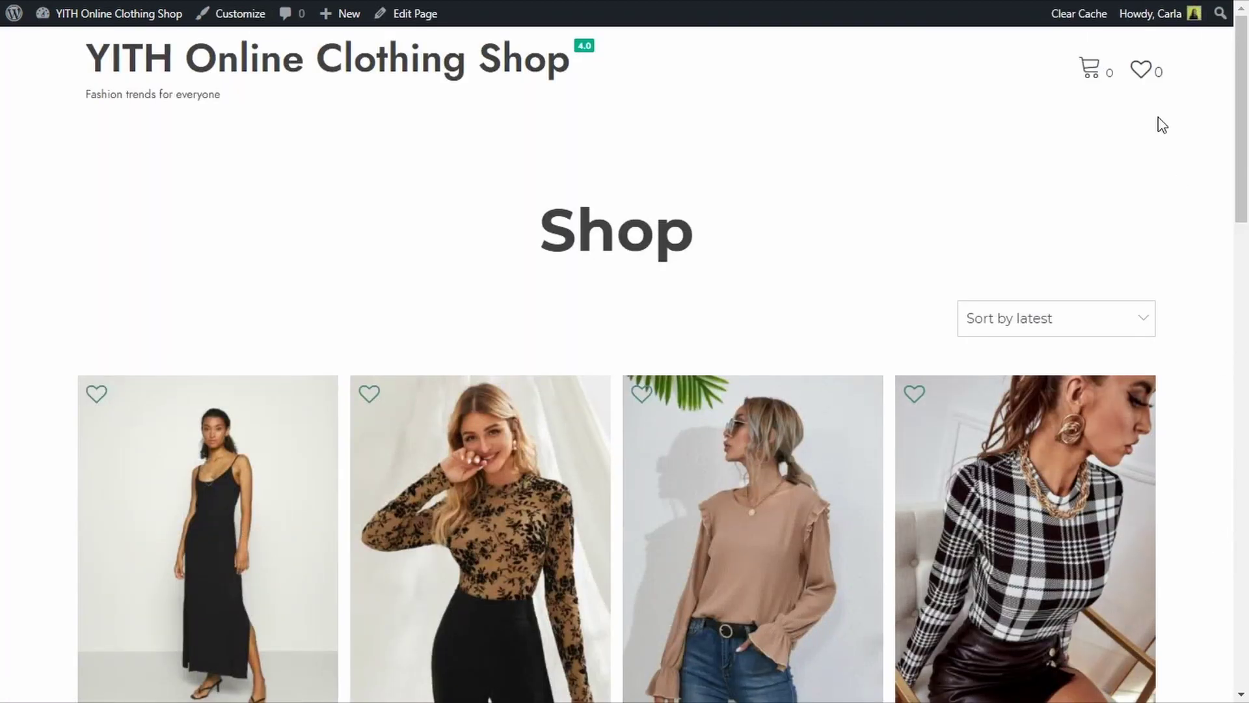
mouse_move(1139, 87)
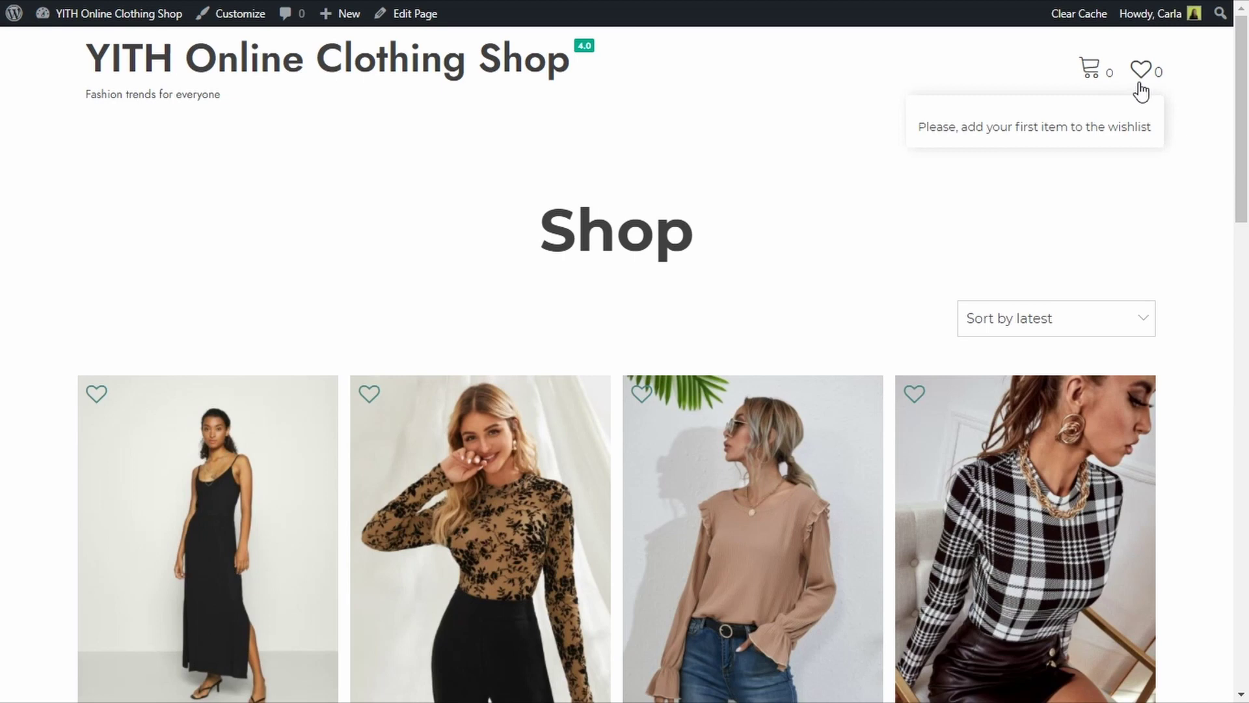
mouse_move(1086, 83)
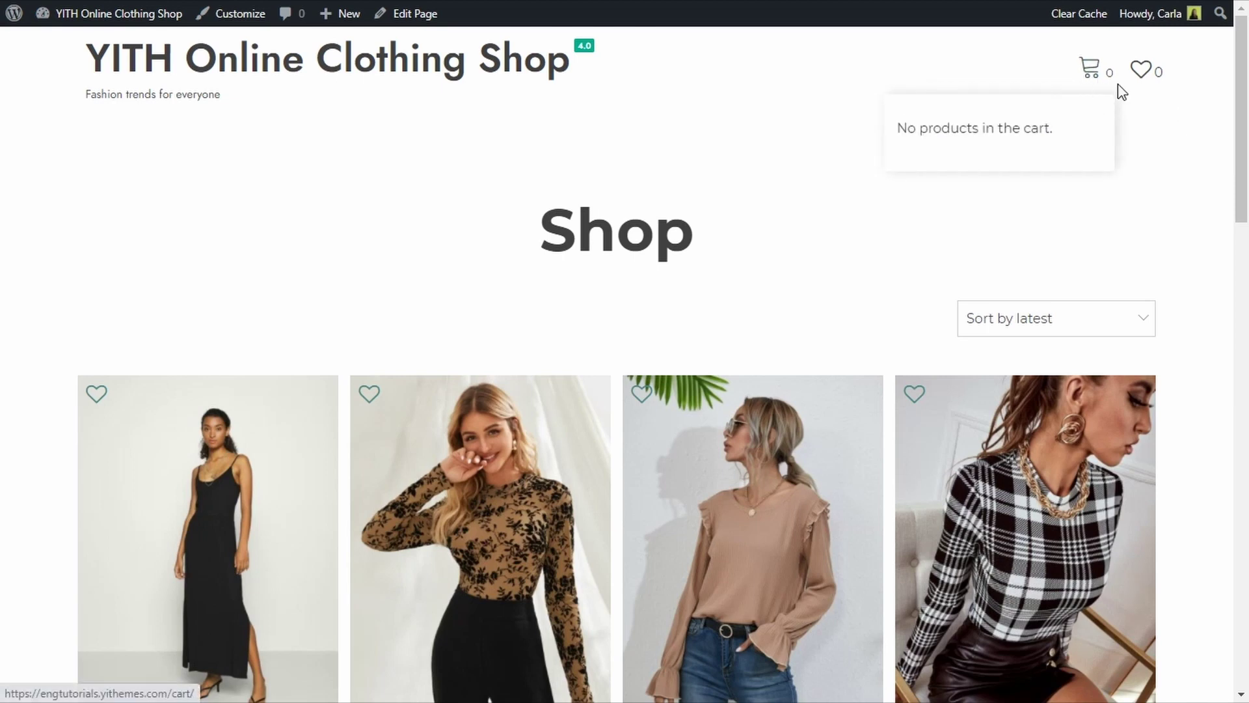
Step: Add the Light brown cotton top to the wishlist from the shop page
scroll(884, 251, "down", 2)
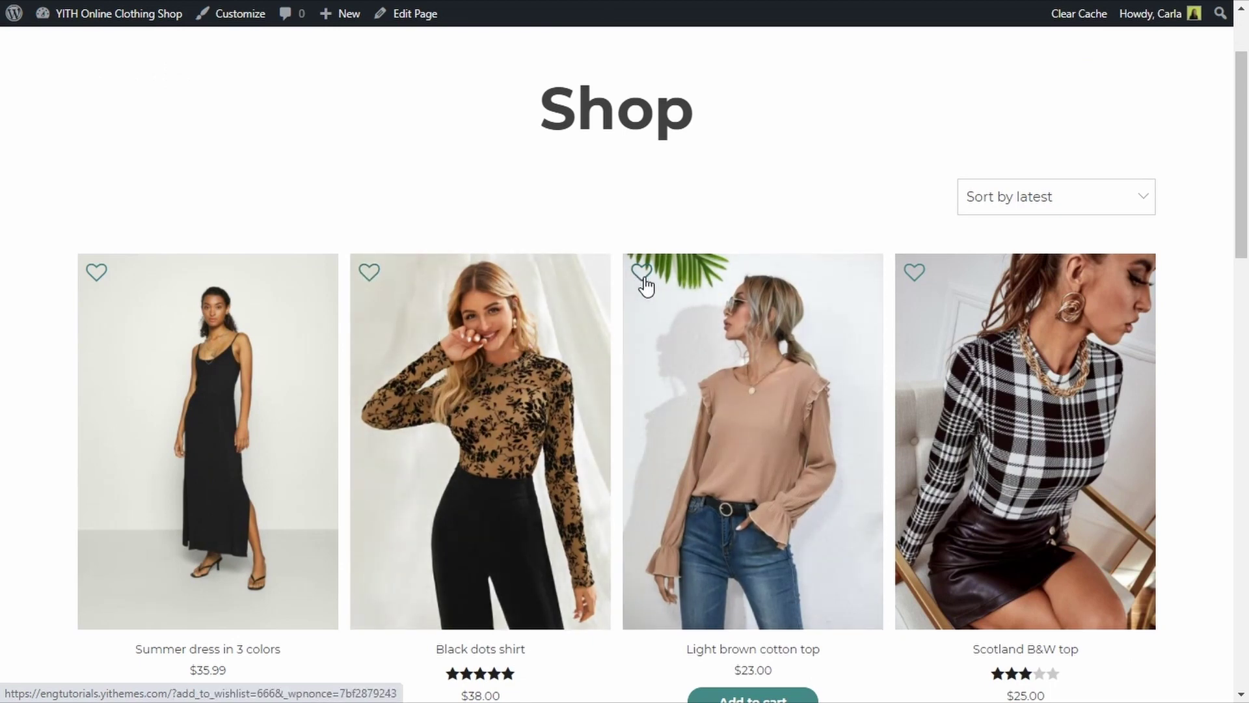
left_click(643, 276)
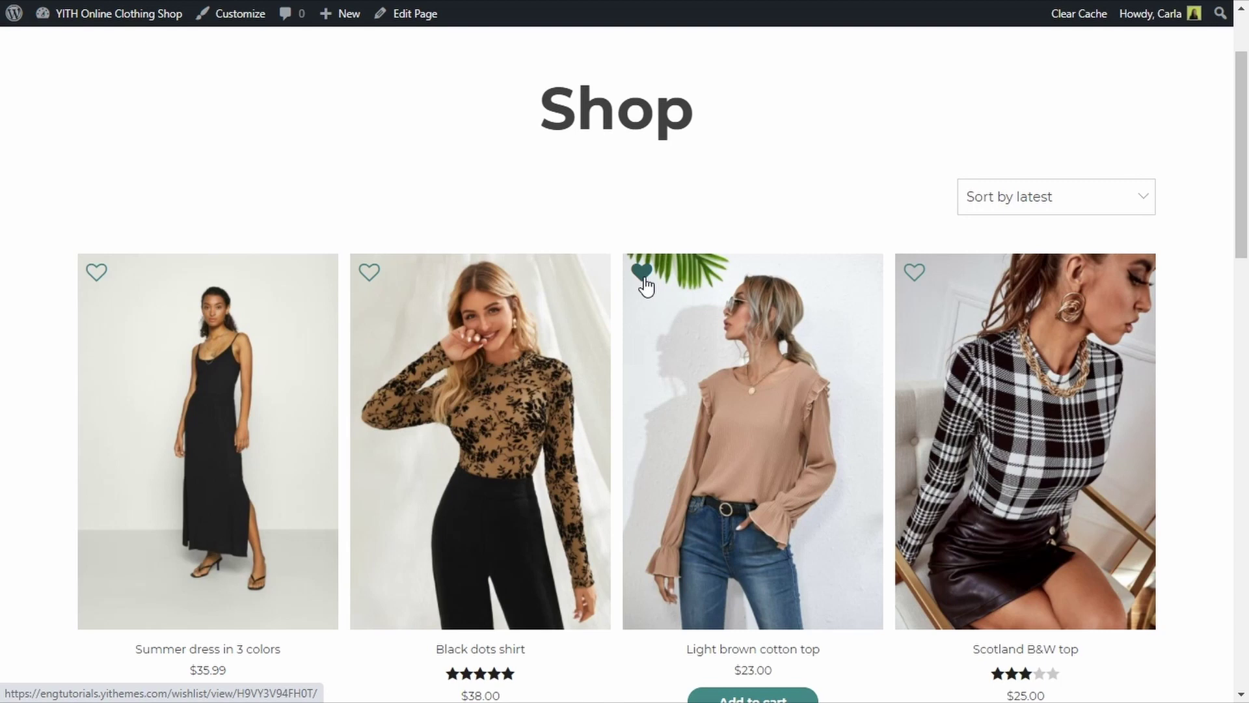
scroll(643, 285, "up", 2)
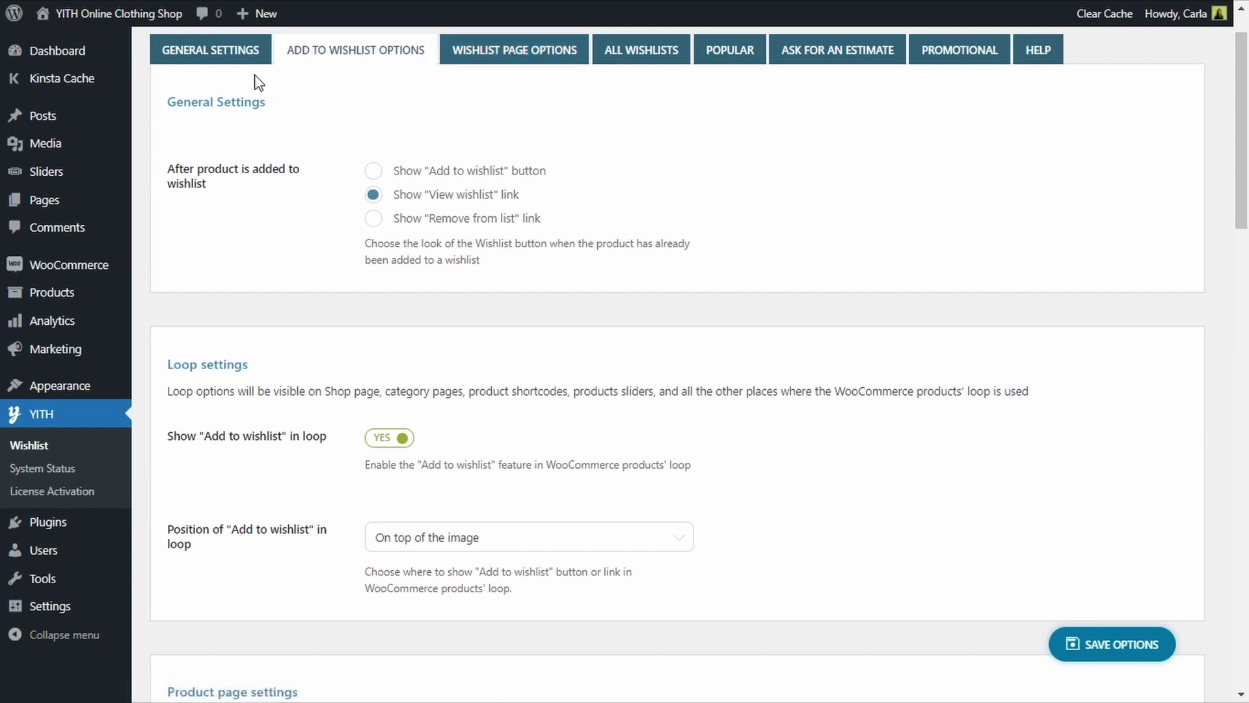
Step: Enable the "Add to wishlist" tooltip in the wishlist plugin's general settings and save the options
left_click(246, 59)
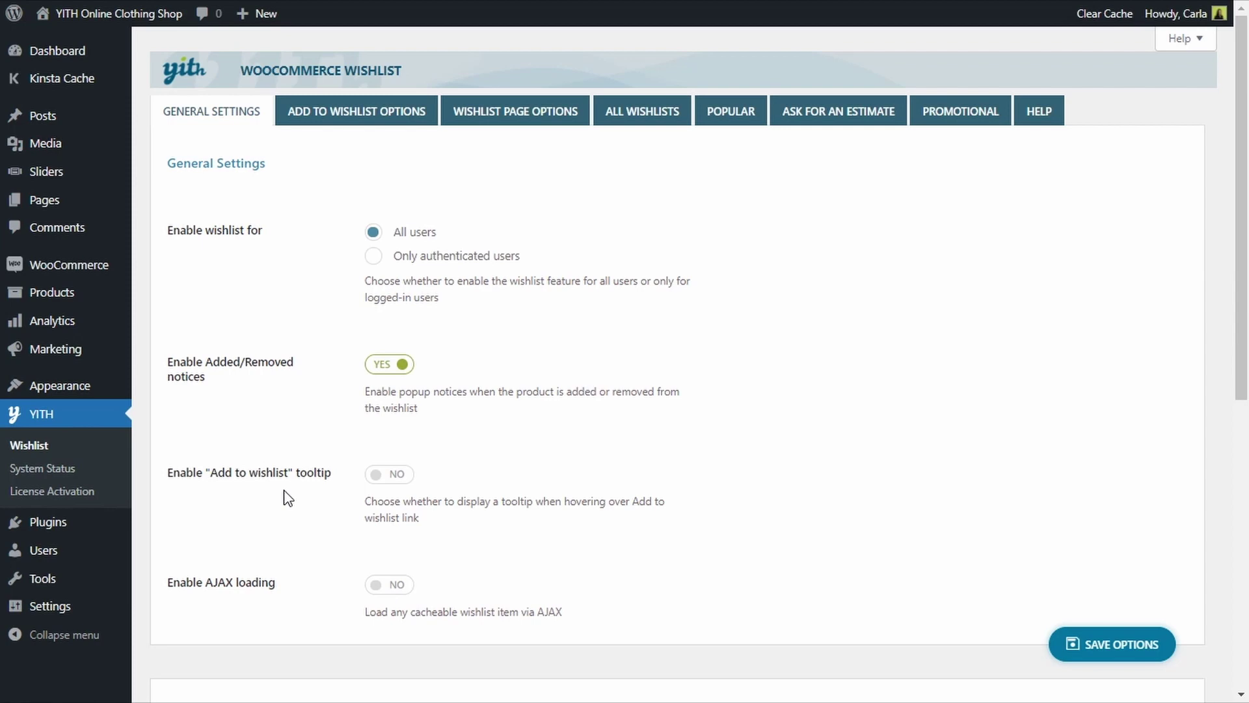
left_click(397, 481)
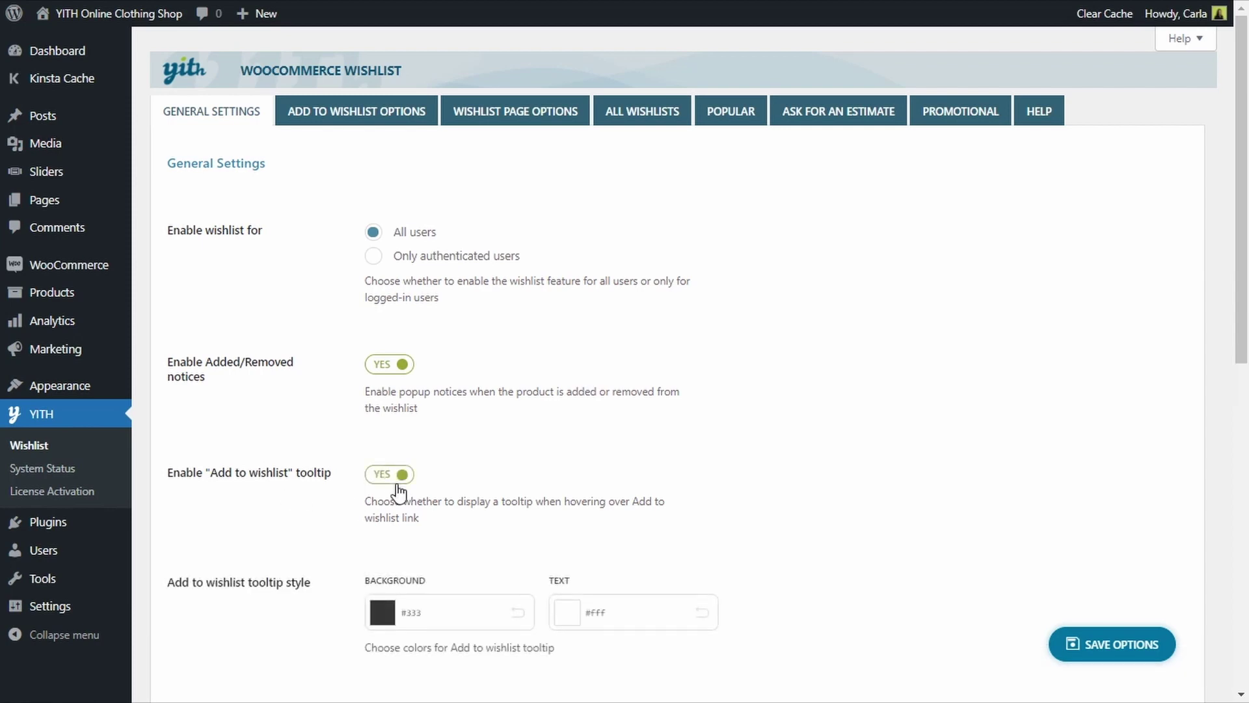
left_click(1106, 644)
Step: Enable the multi-wishlist feature in the Multi-wishlist settings
scroll(631, 649, "down", 2)
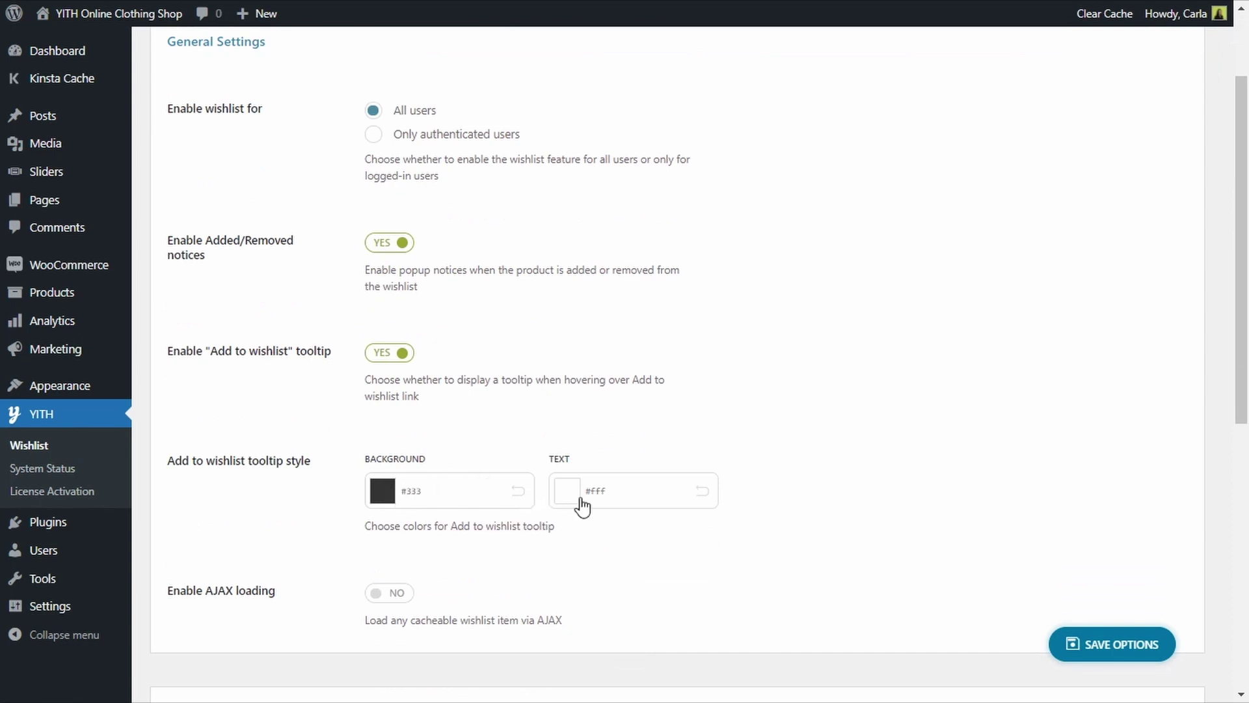
scroll(581, 498, "down", 5)
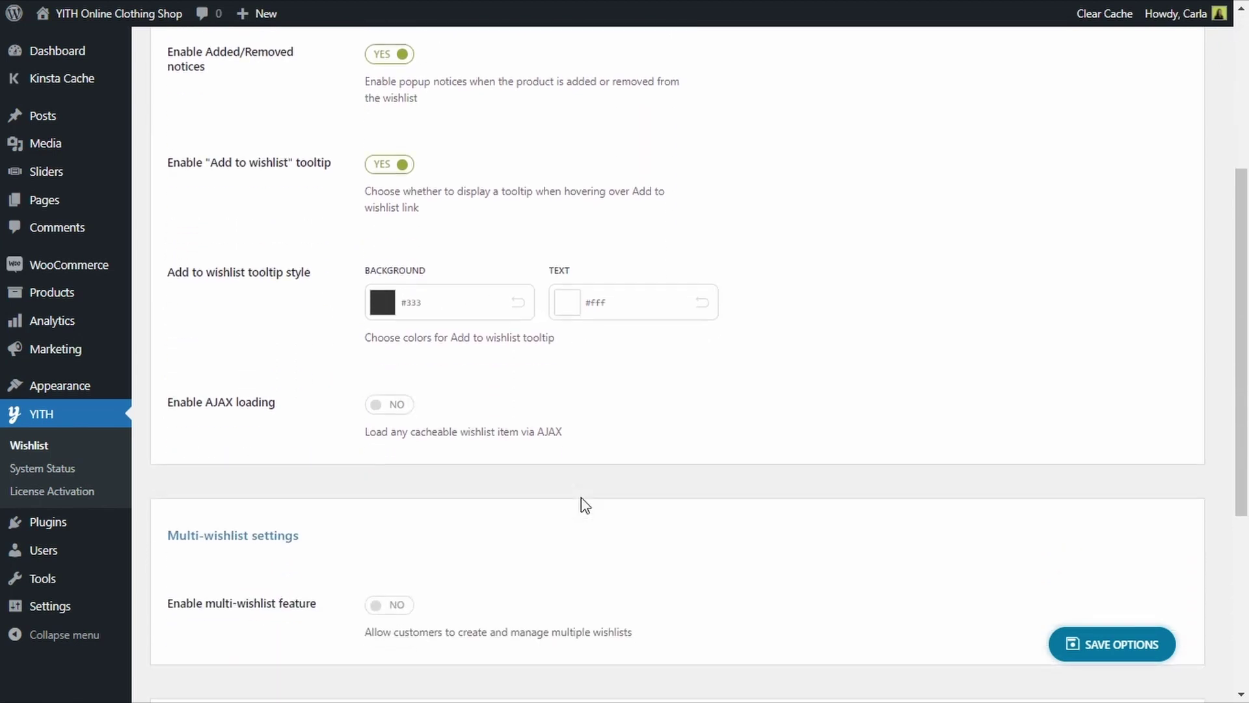
scroll(581, 497, "down", 1)
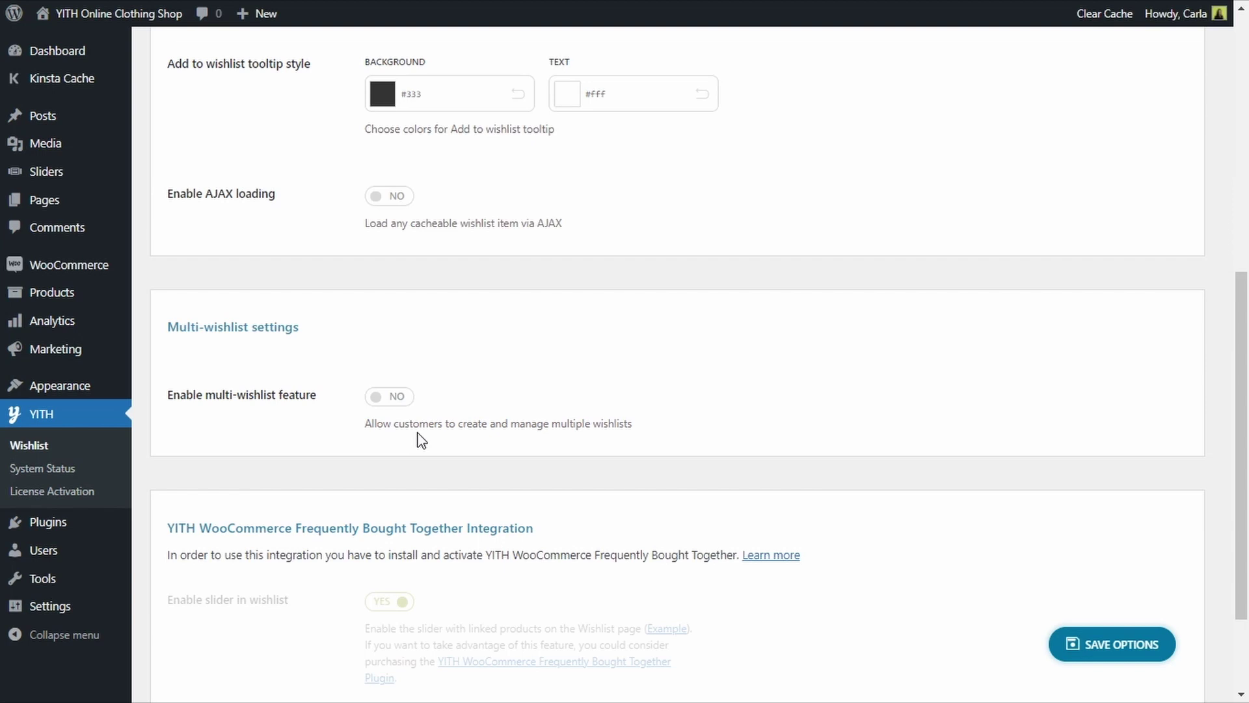
left_click(387, 406)
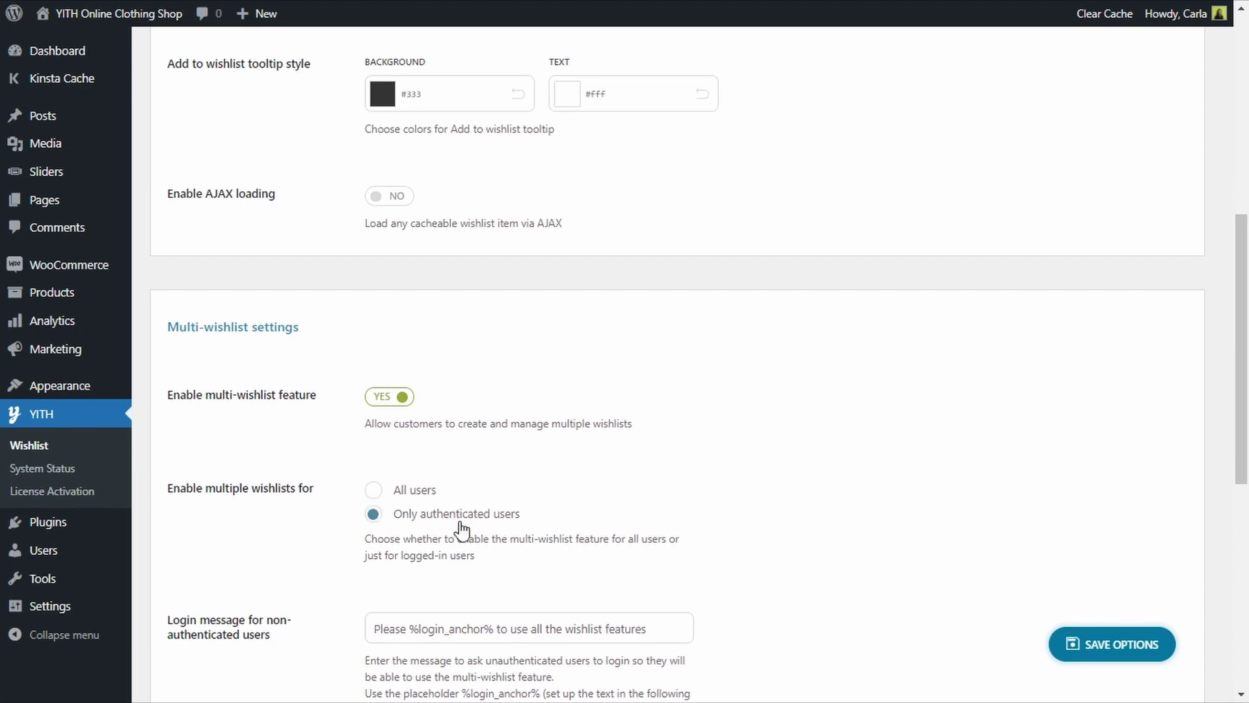
Step: Enable multiple wishlists for All users in the Multi-wishlist settings and save the options
scroll(461, 530, "up", 8)
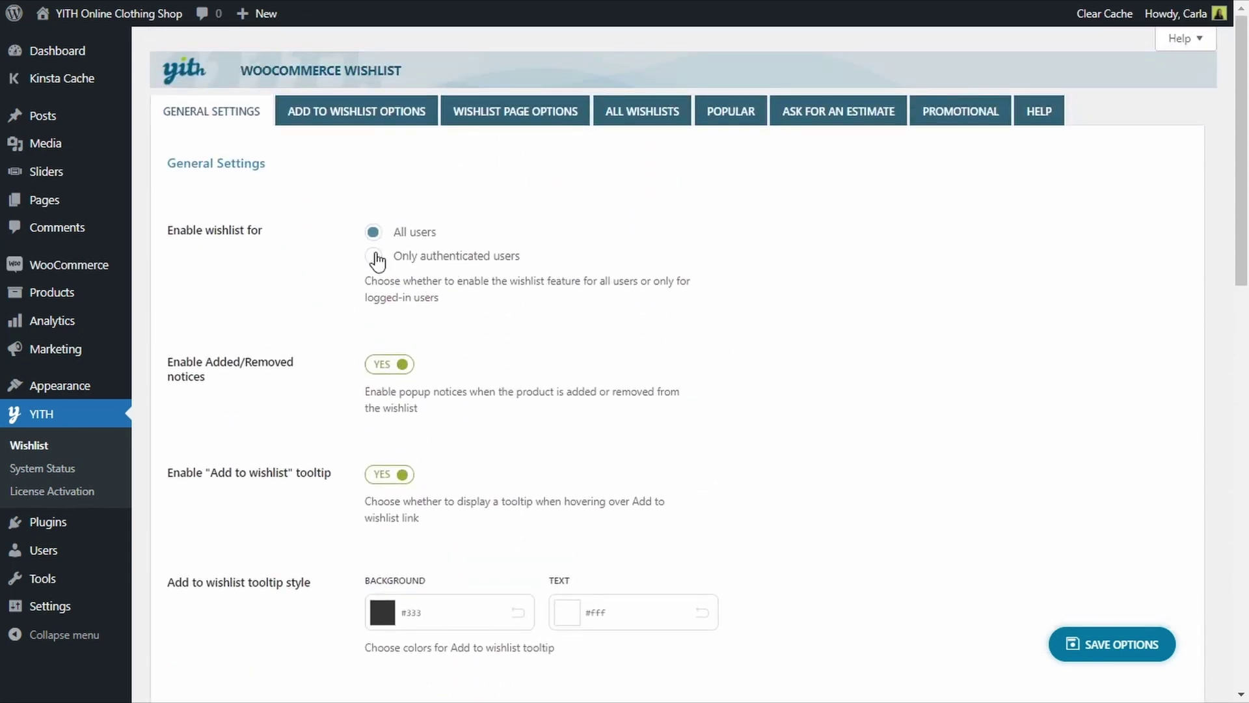
scroll(376, 260, "down", 8)
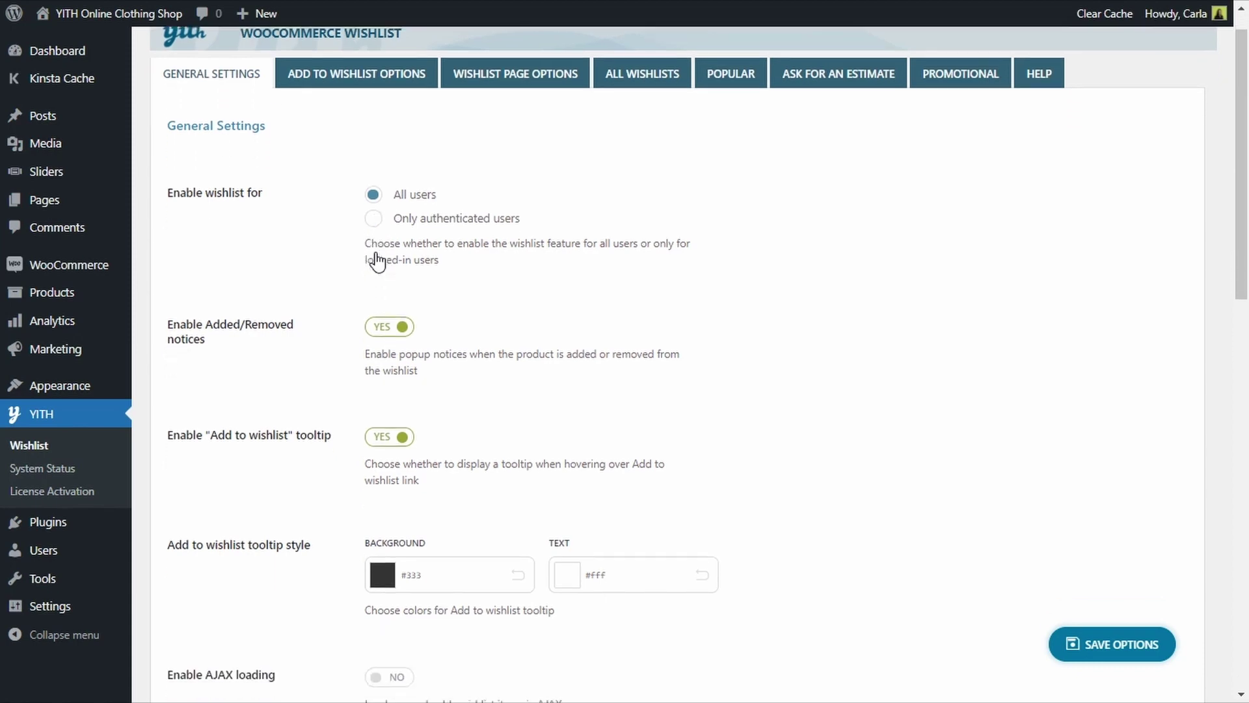
scroll(376, 260, "down", 3)
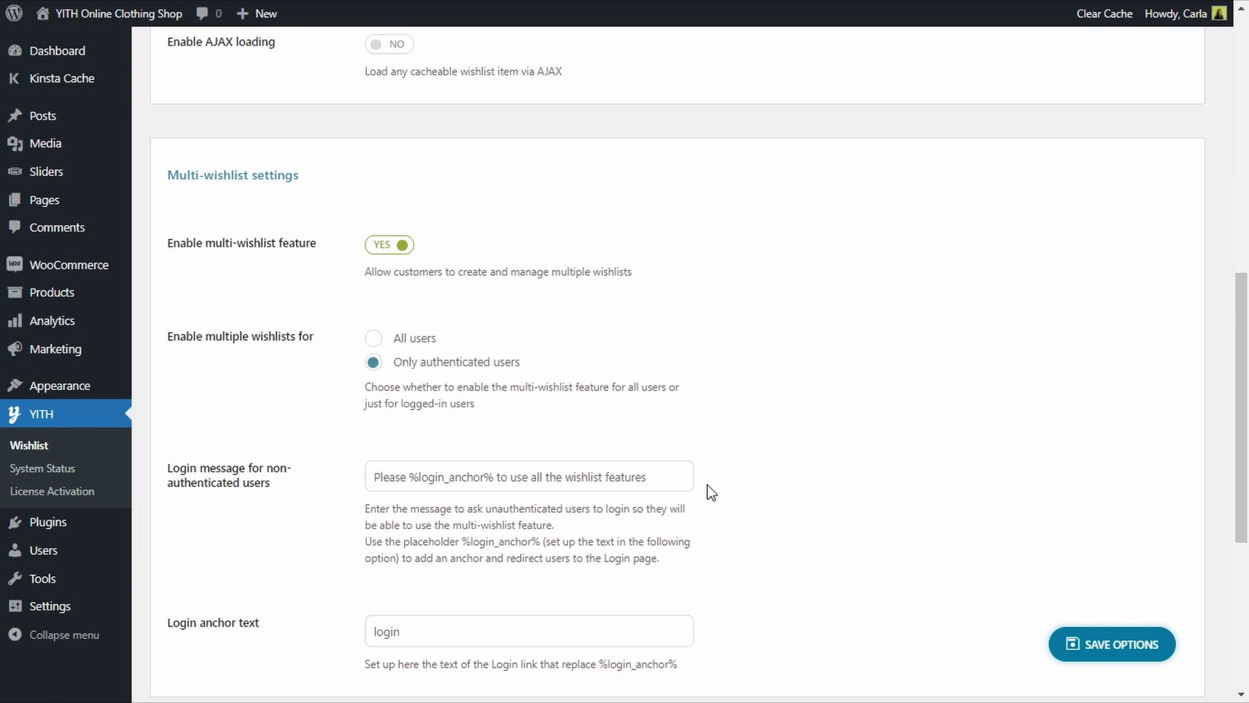
left_click(676, 478)
left_click(375, 340)
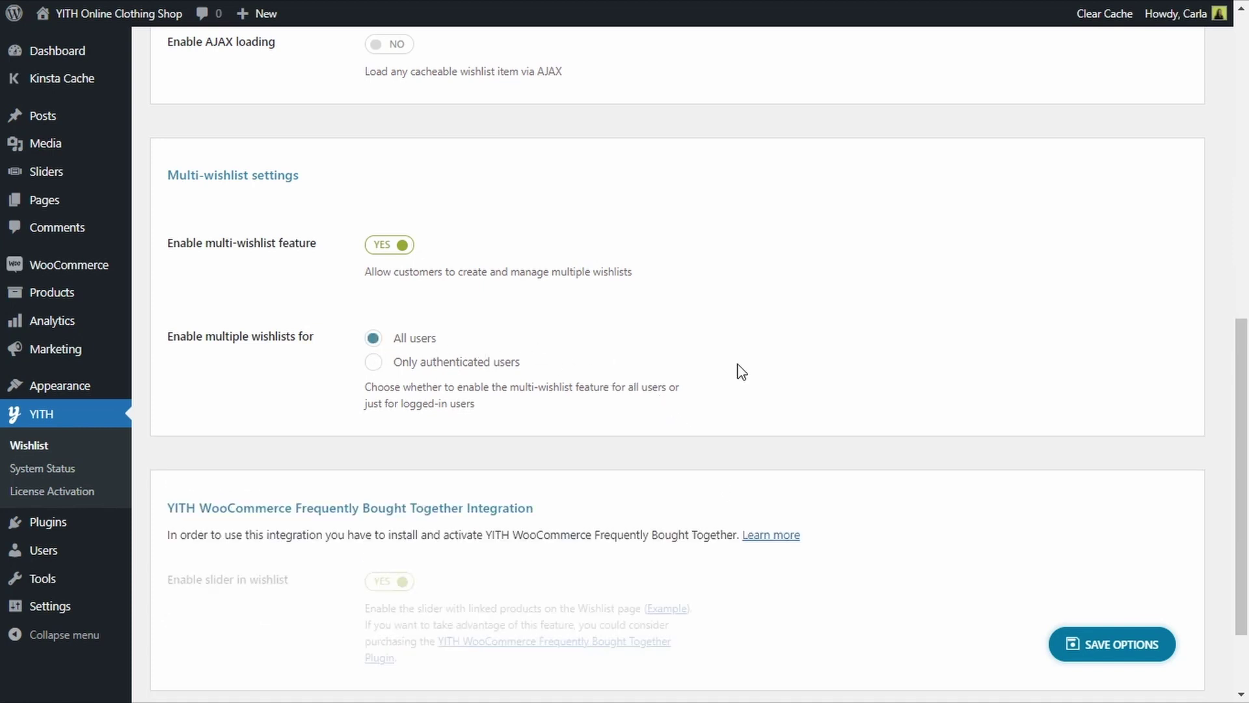
scroll(740, 371, "down", 3)
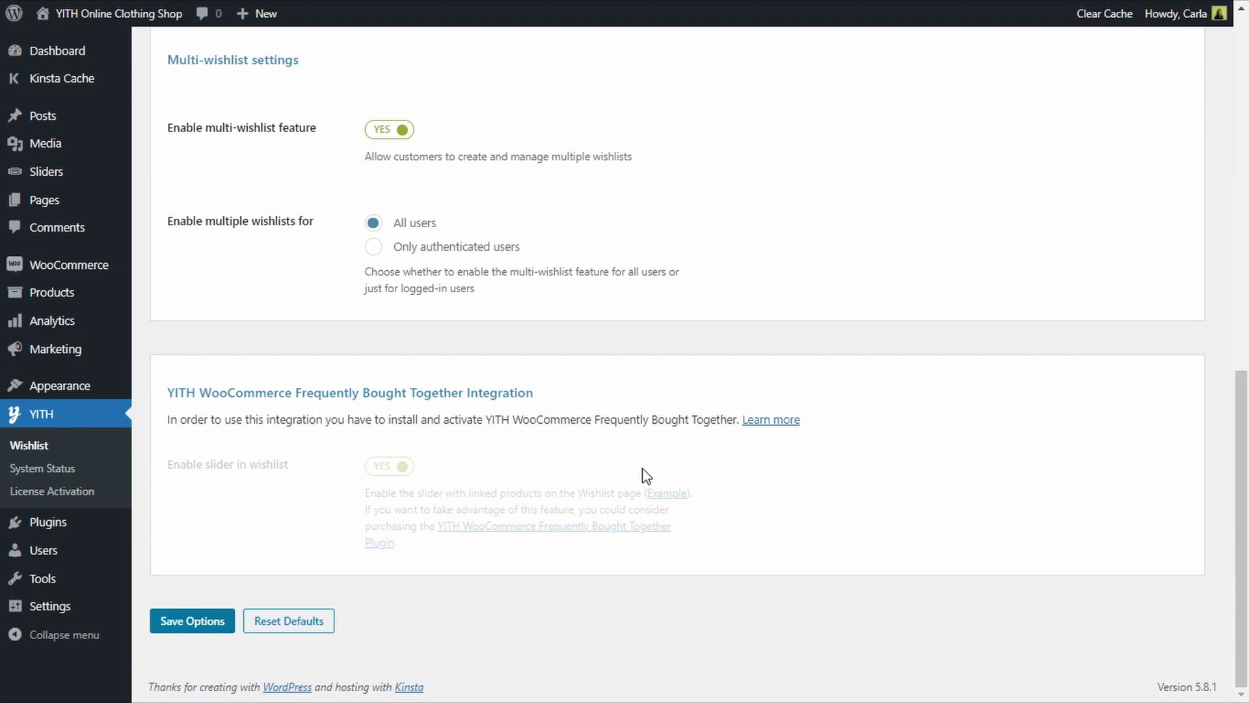
left_click(207, 625)
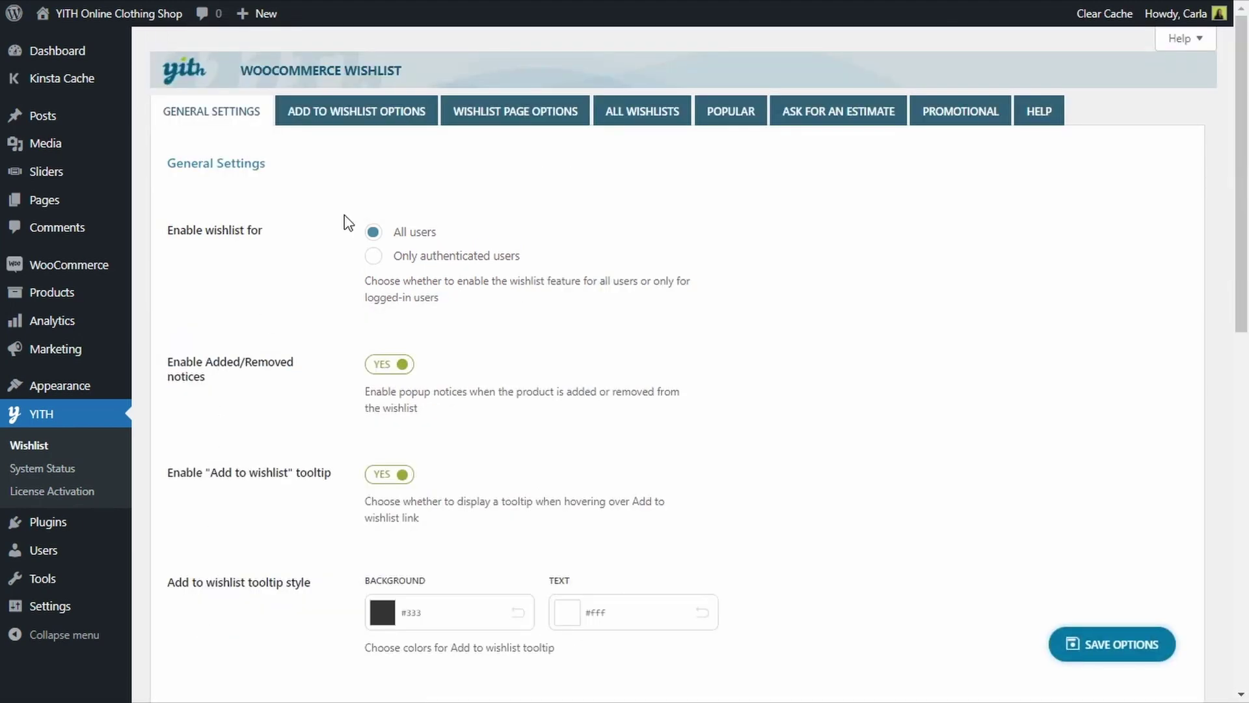
Step: Review the general settings in the Add to wishlist options, with the modal window for choosing a wishlist, and save them
left_click(360, 125)
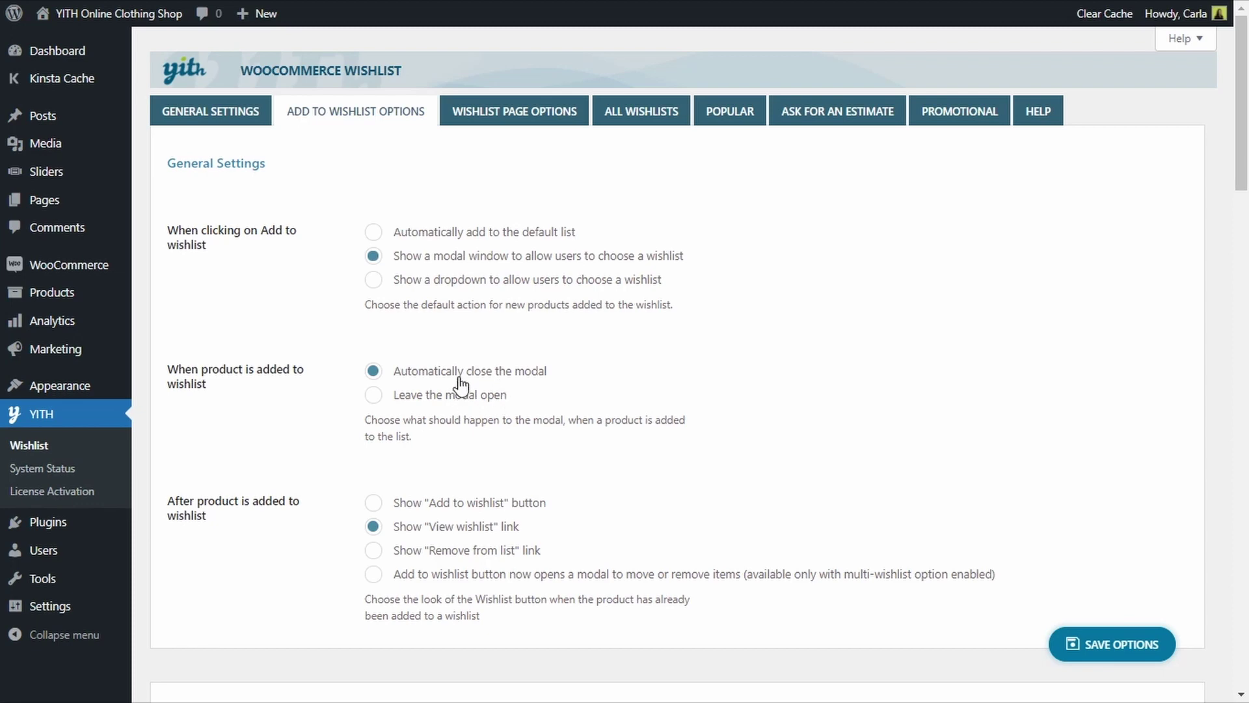
scroll(527, 396, "down", 1)
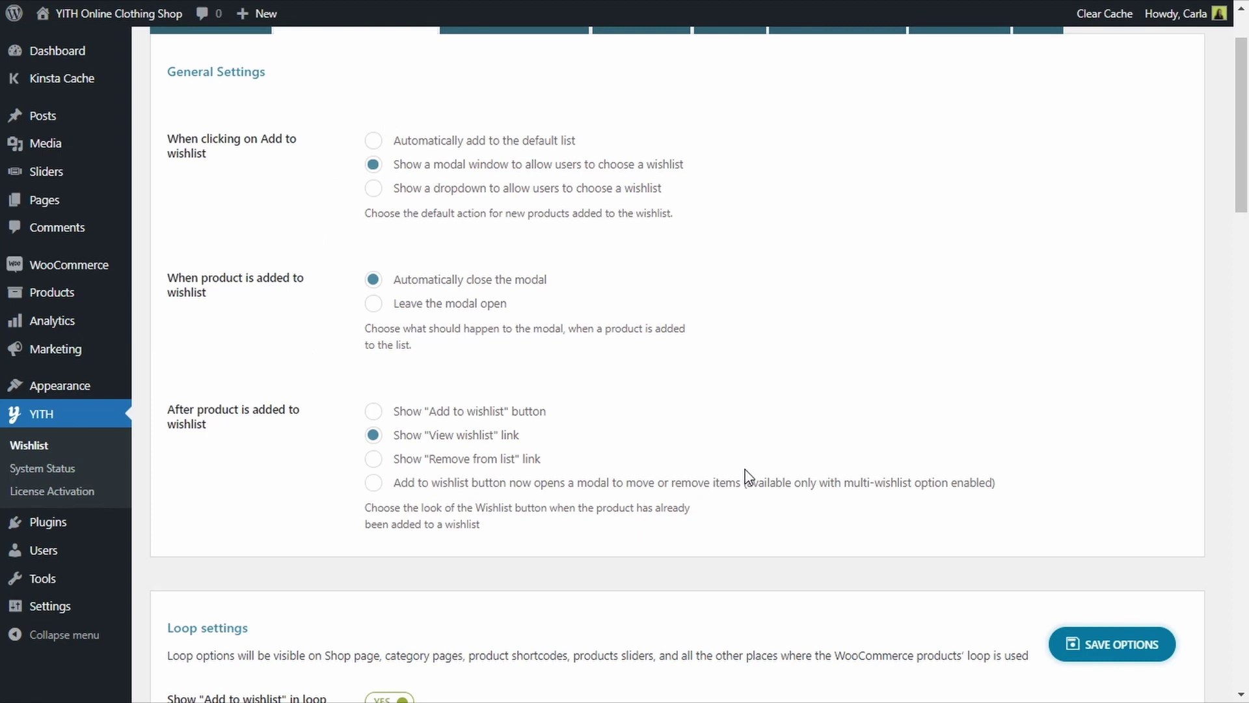
left_click(1113, 644)
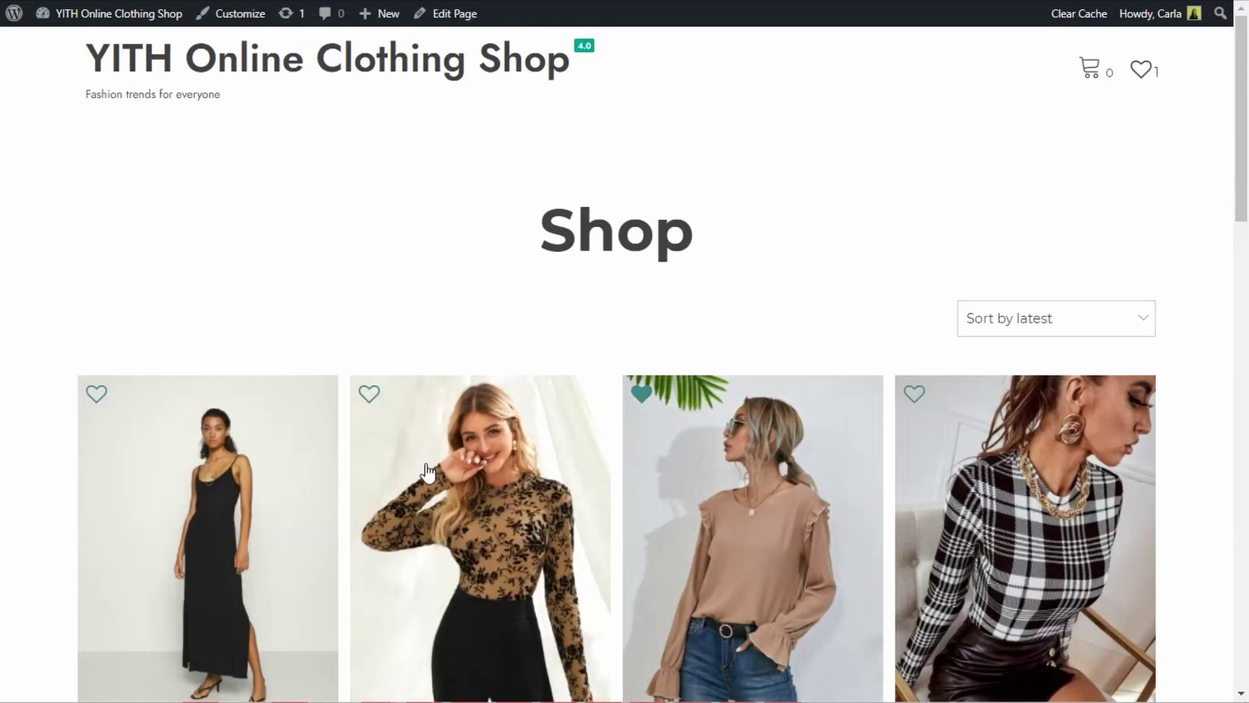
Step: Add the Black dots shirt on the shop page to a new public wishlist named Birthday and dismiss the confirmation
left_click(372, 394)
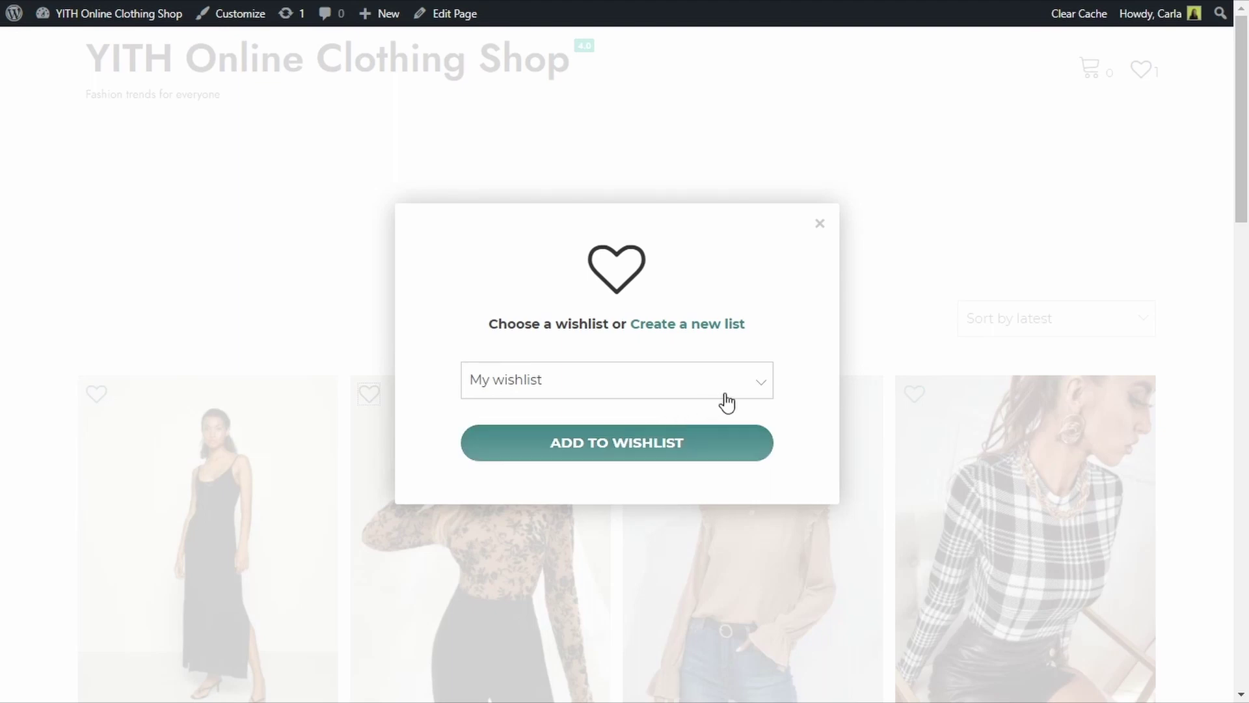
left_click(753, 385)
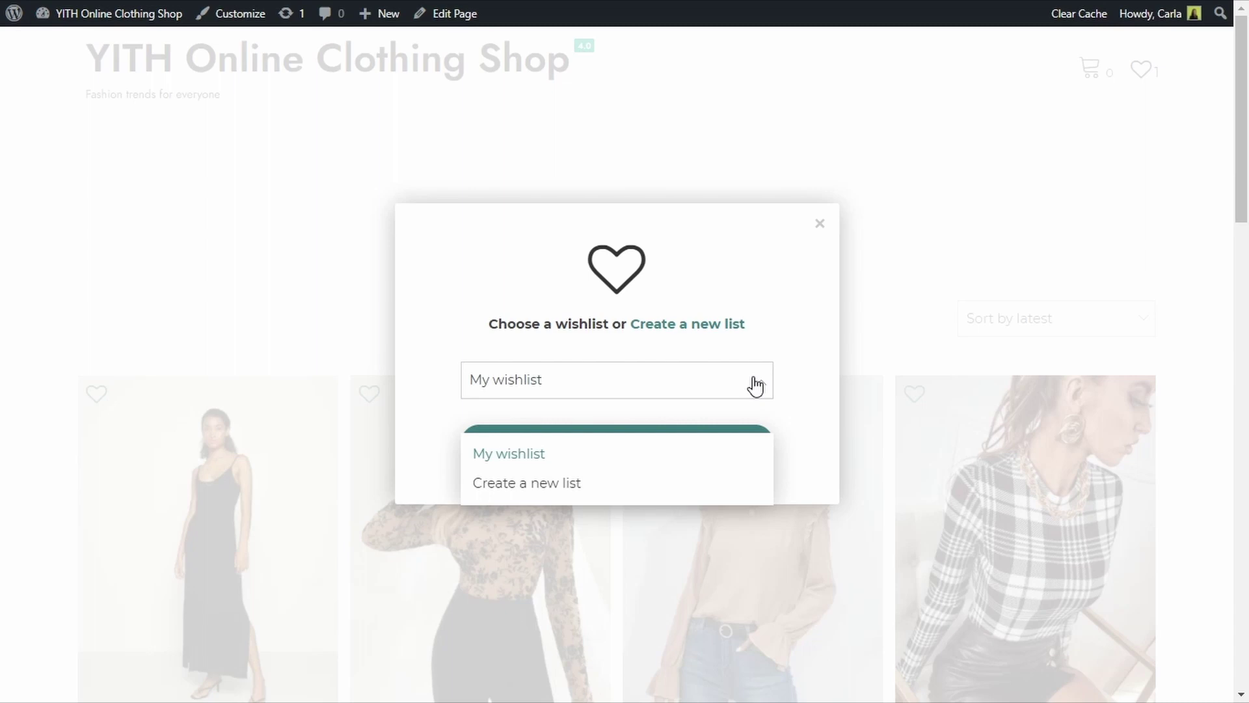
left_click(559, 484)
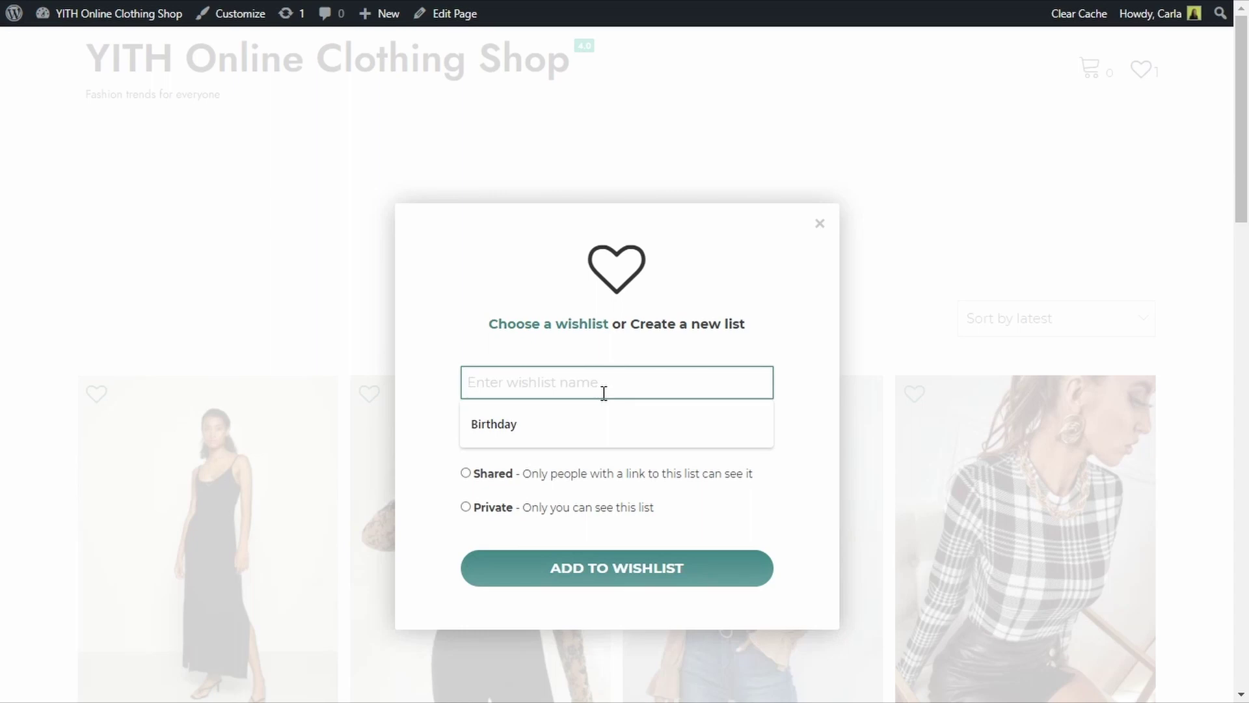
left_click(544, 422)
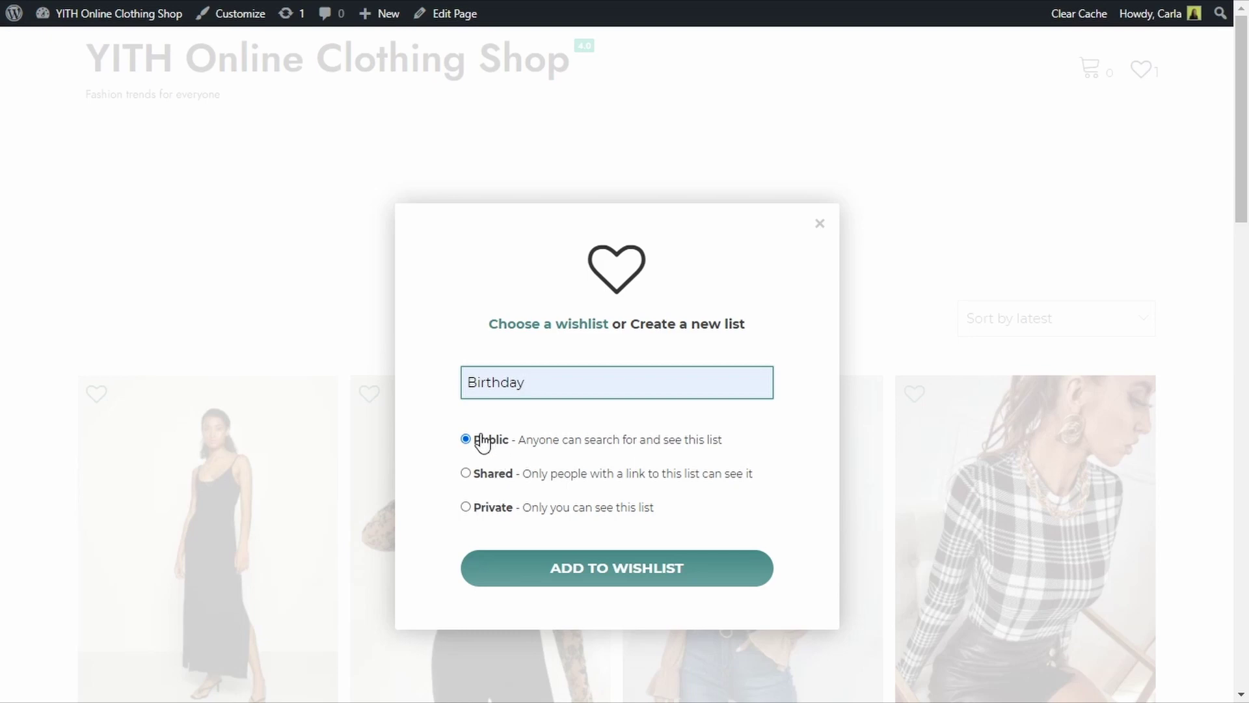
left_click(659, 572)
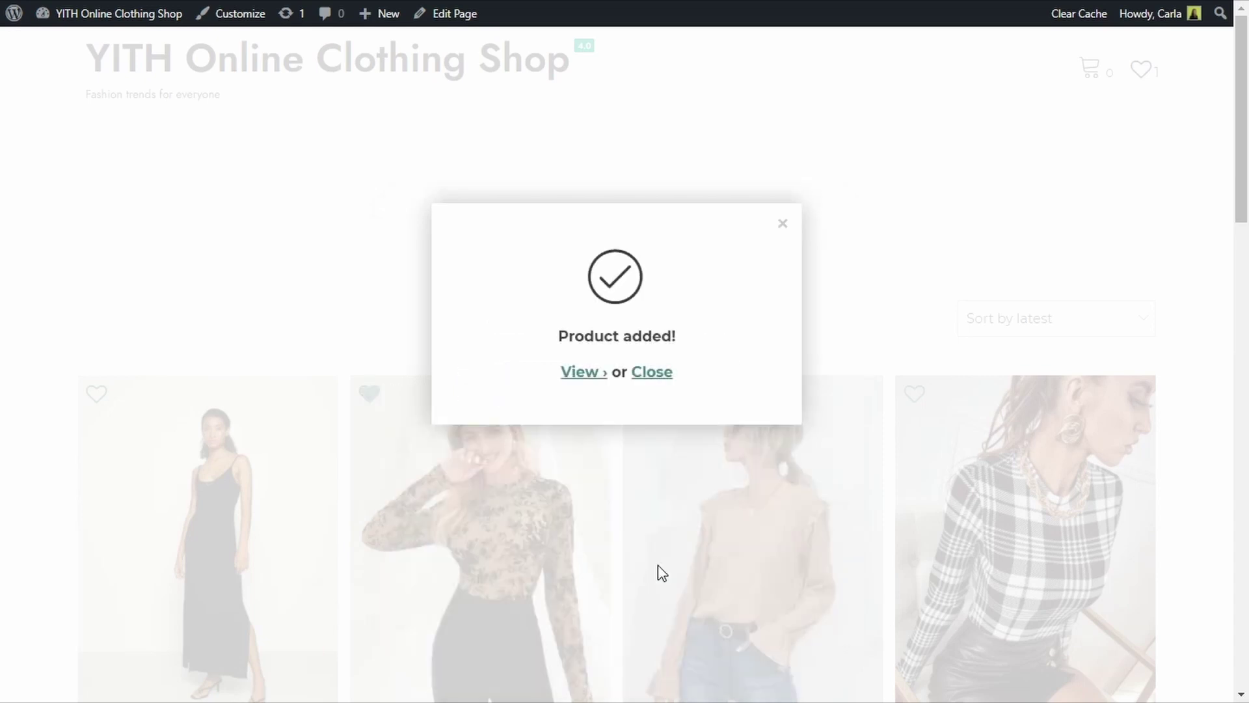
left_click(670, 375)
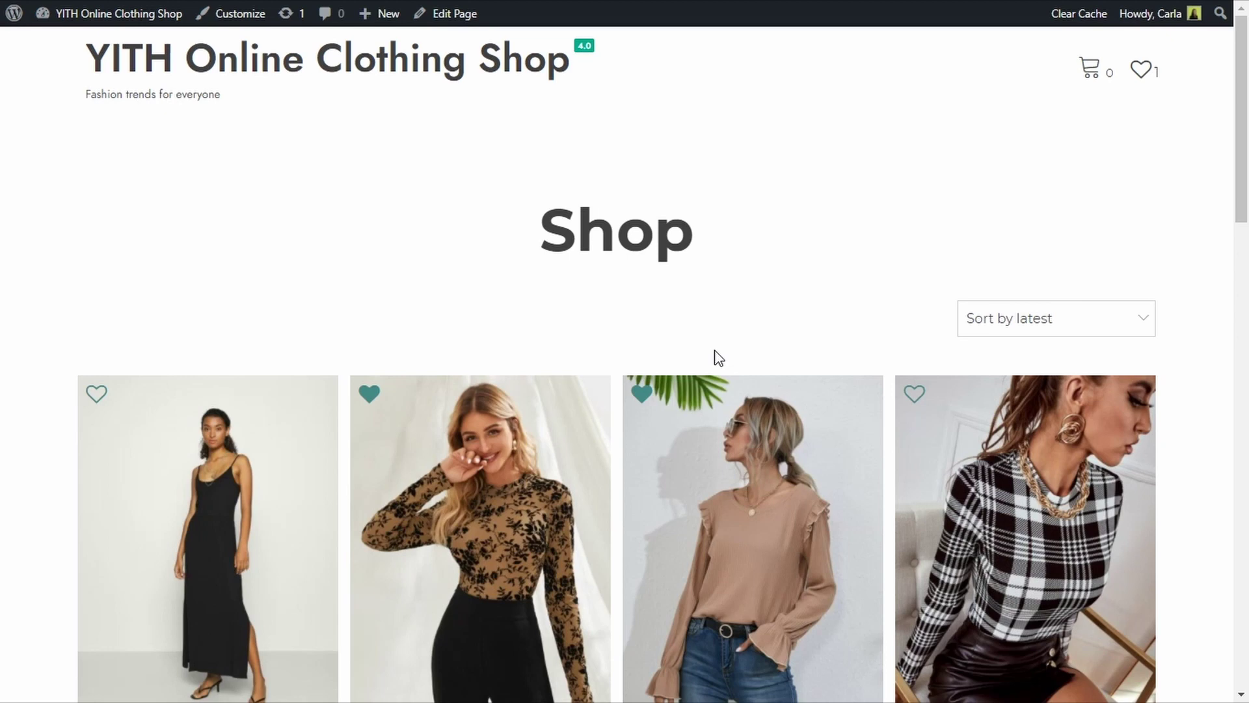
Step: Choose the Birthday wishlist for the Scotland B&W top, and close the dialog without adding the product
left_click(921, 395)
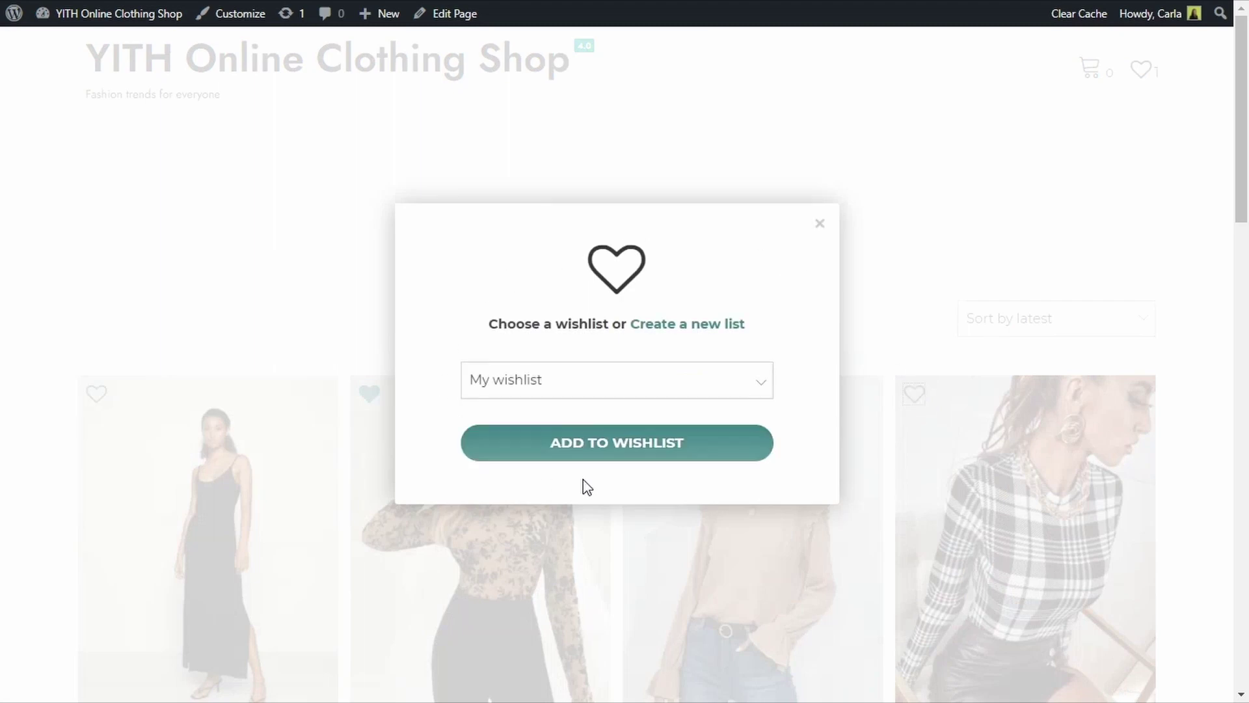
left_click(761, 386)
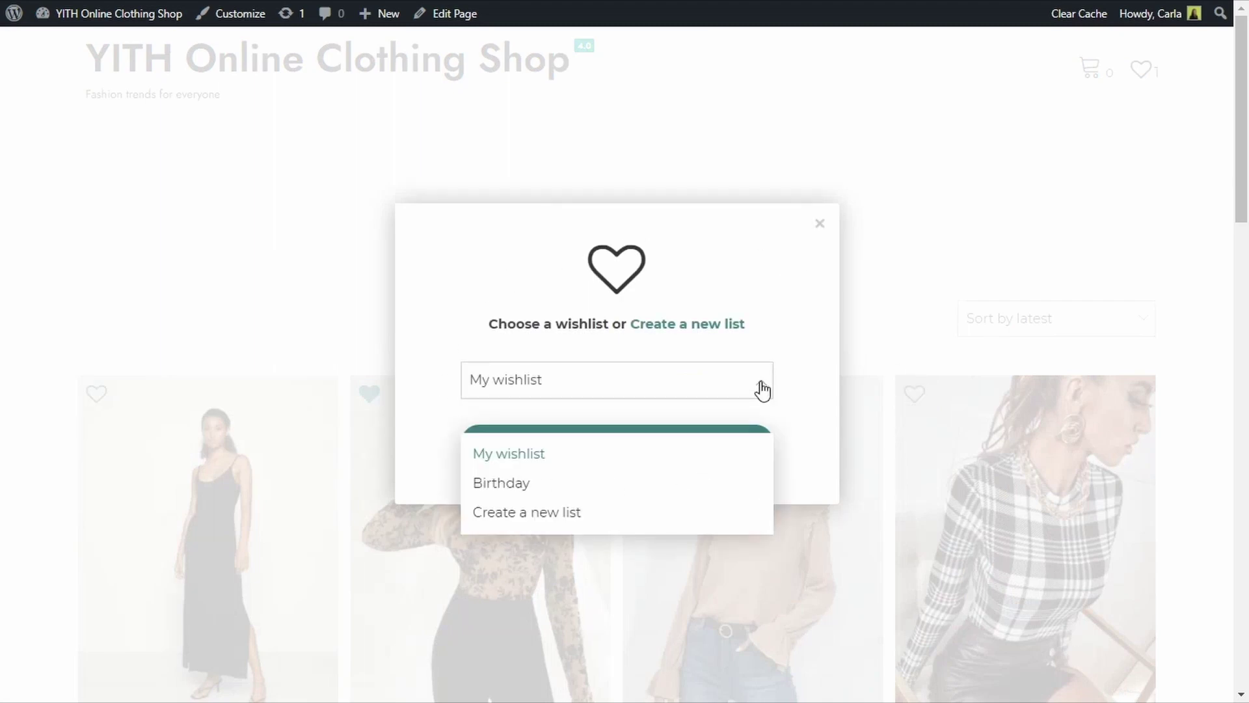
left_click(525, 494)
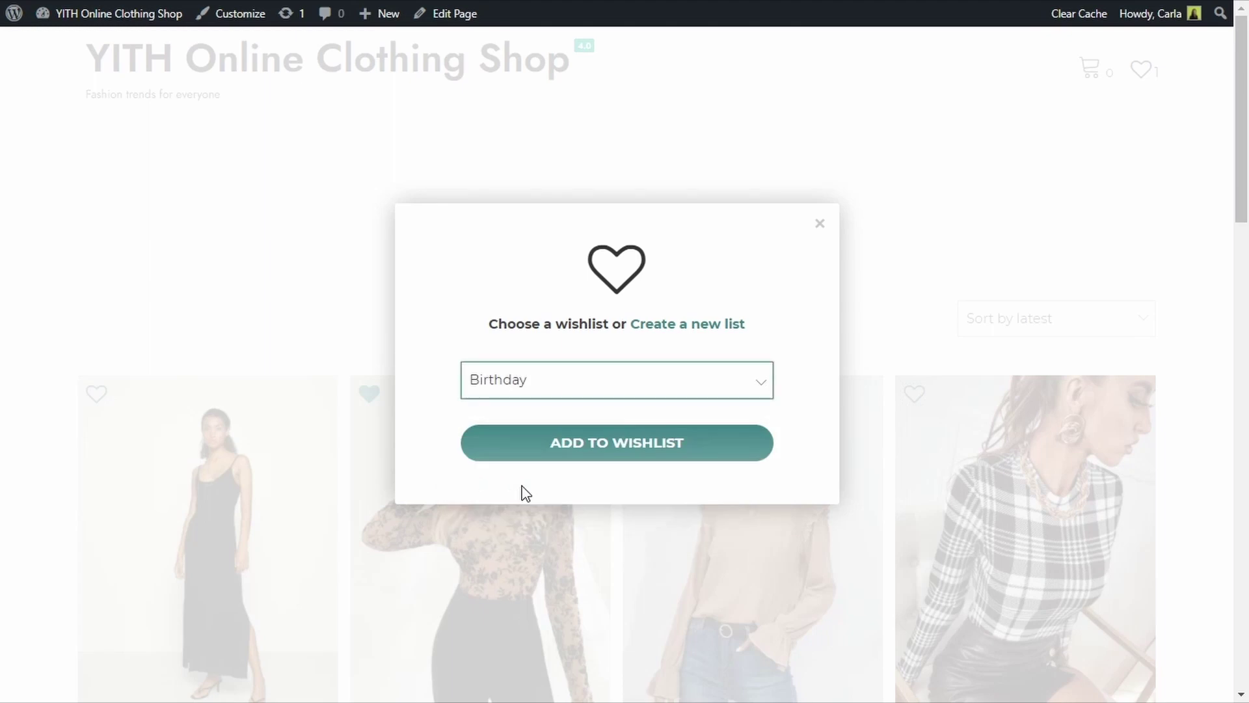
left_click(820, 224)
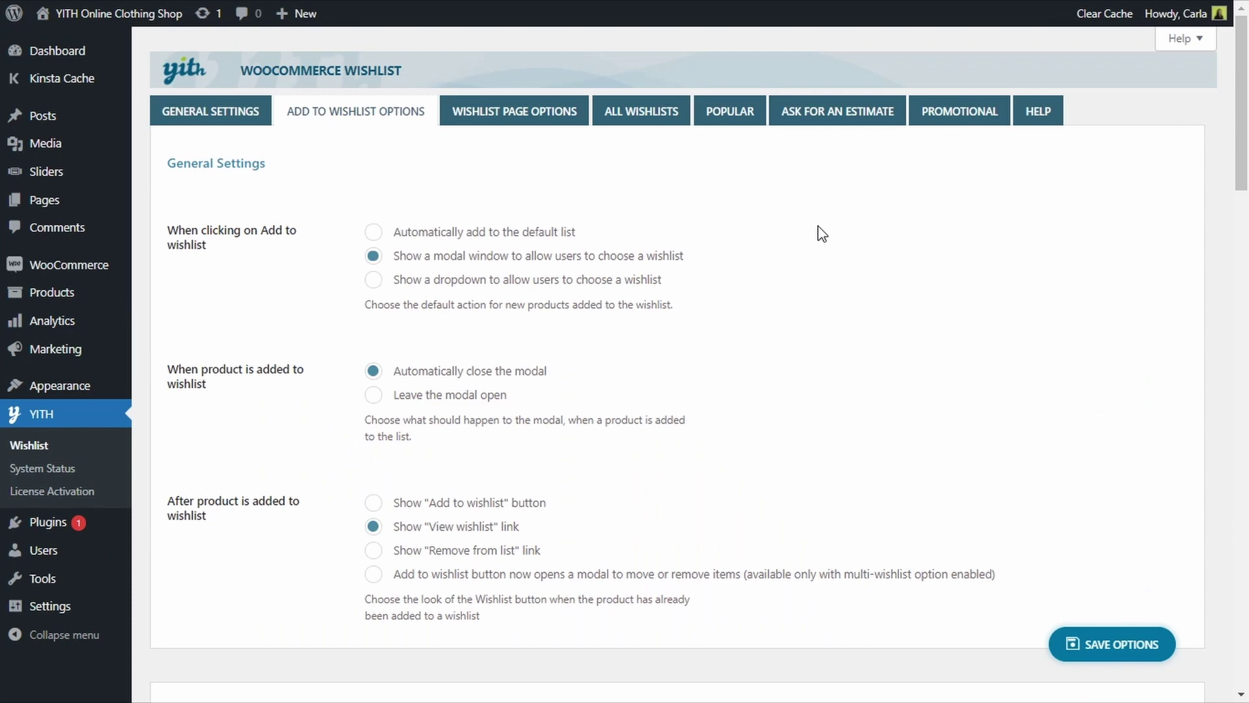
Step: Turn the Show "Add to wishlist" in loop option off and back on in the Loop settings
scroll(822, 234, "down", 6)
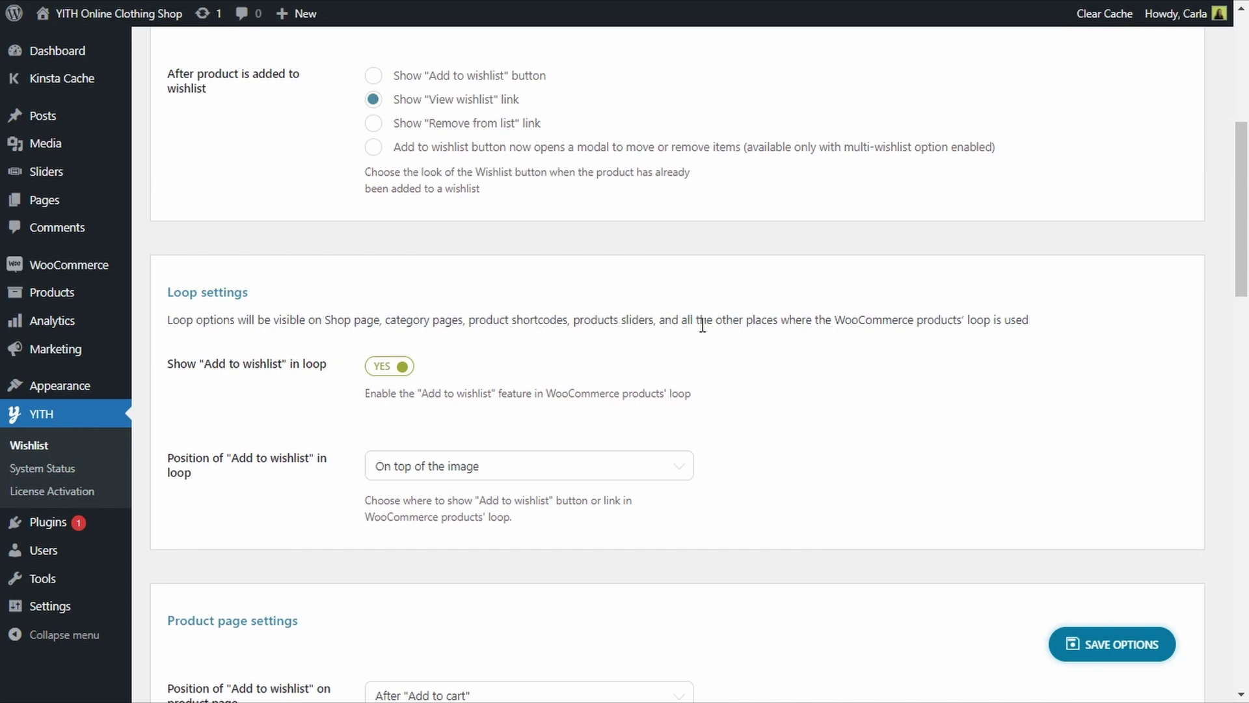
left_click(405, 368)
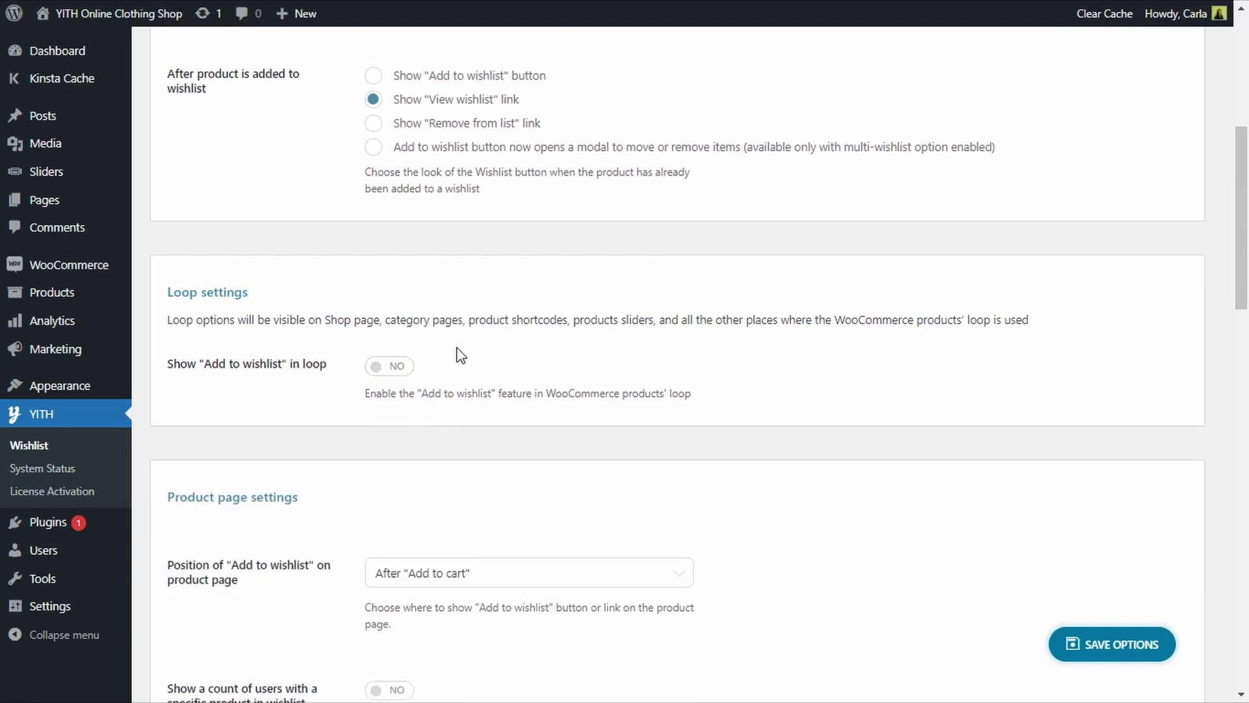
left_click(392, 368)
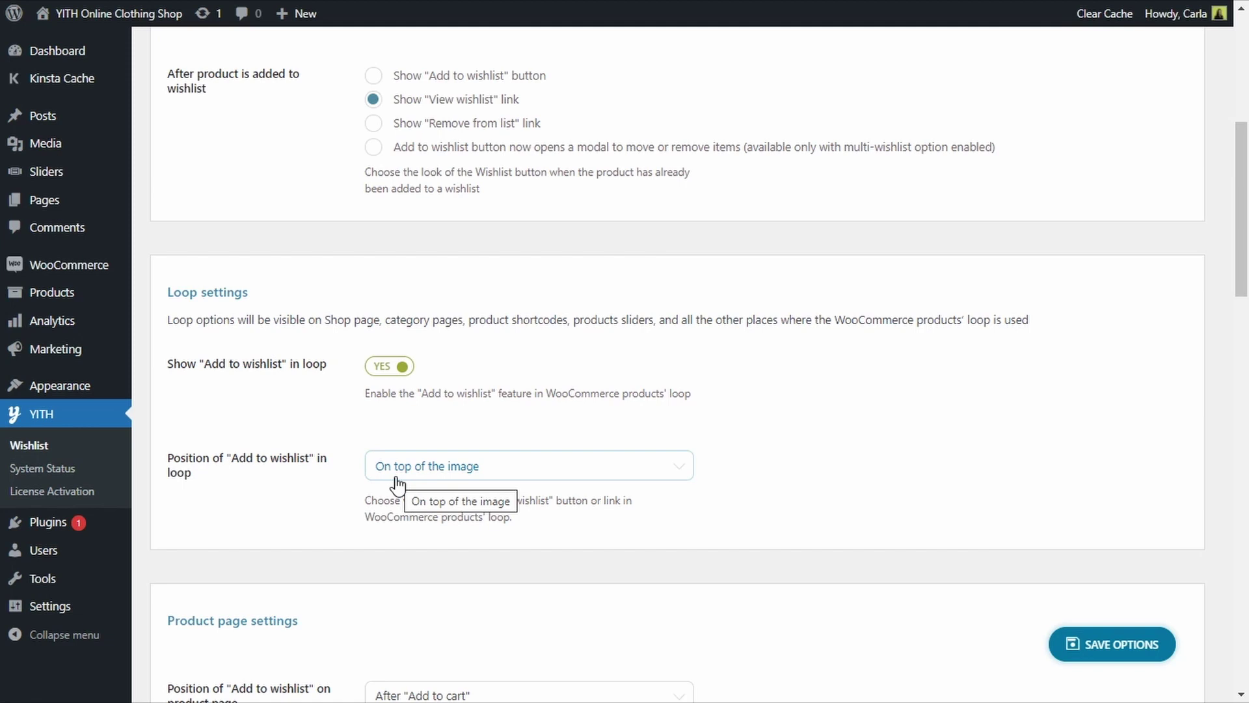
Step: Set the loop position of "Add to wishlist" to Before "Add to cart" button, save the options and check the shop page
left_click(685, 469)
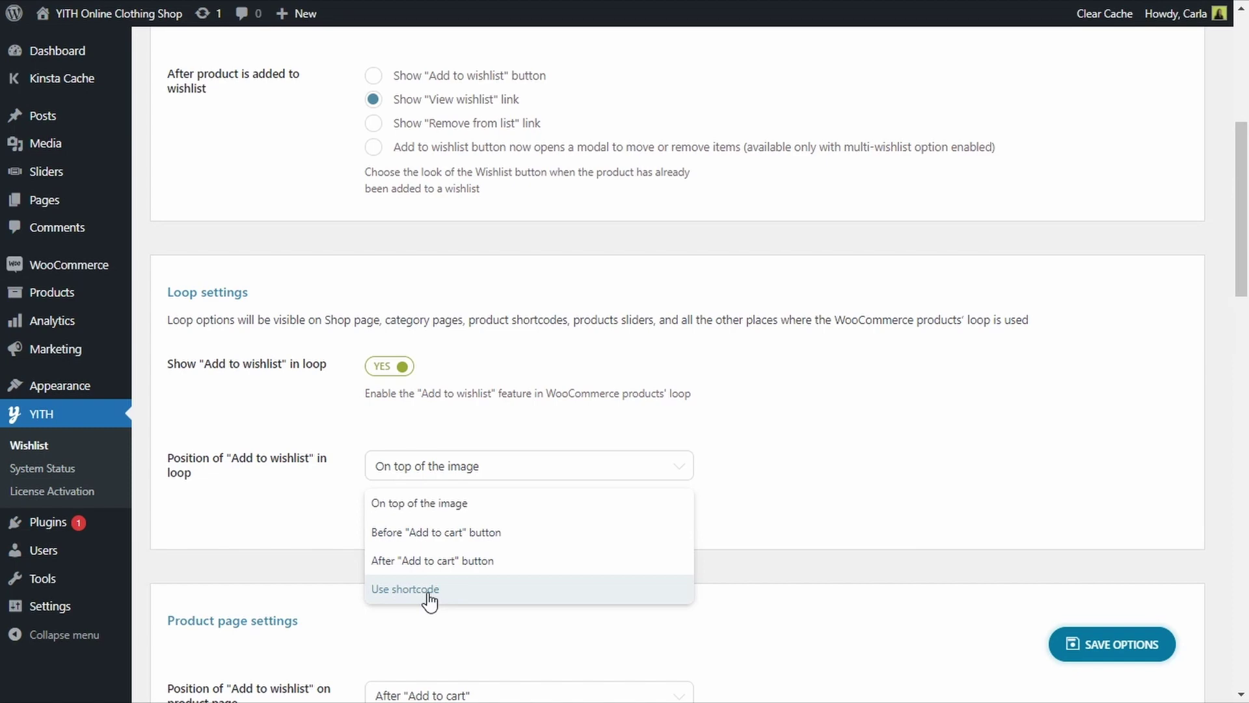
left_click(491, 537)
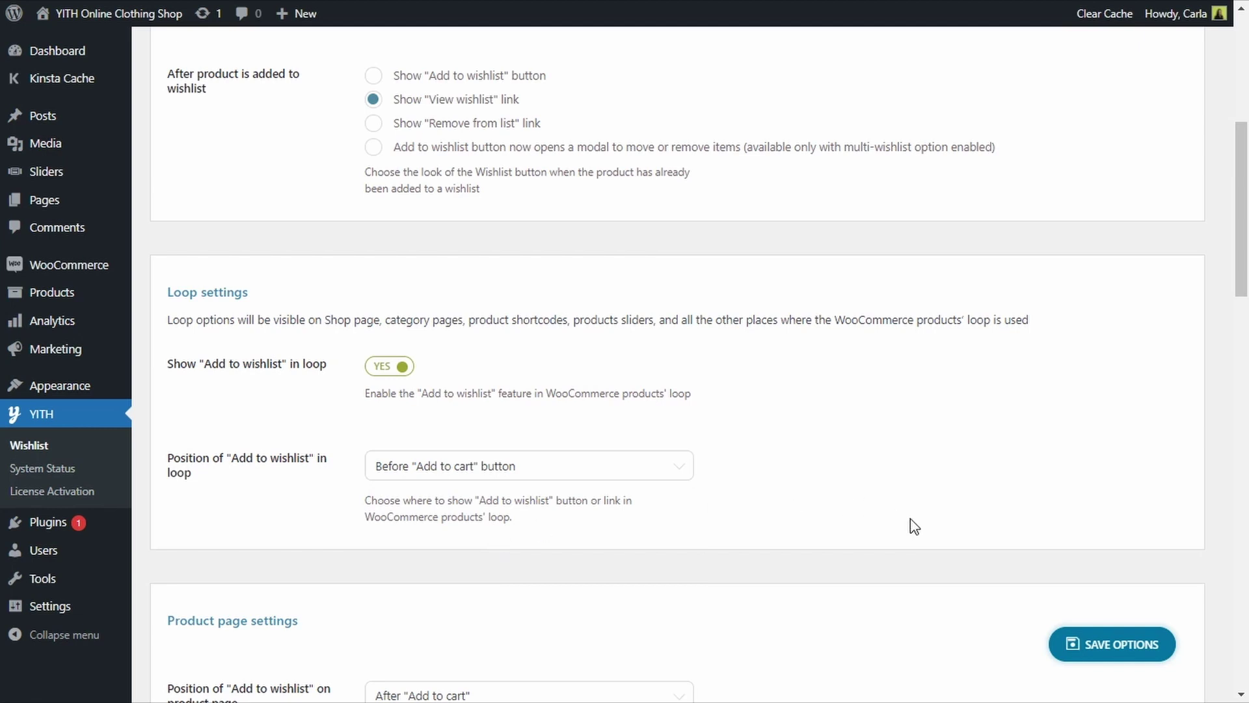
left_click(1114, 644)
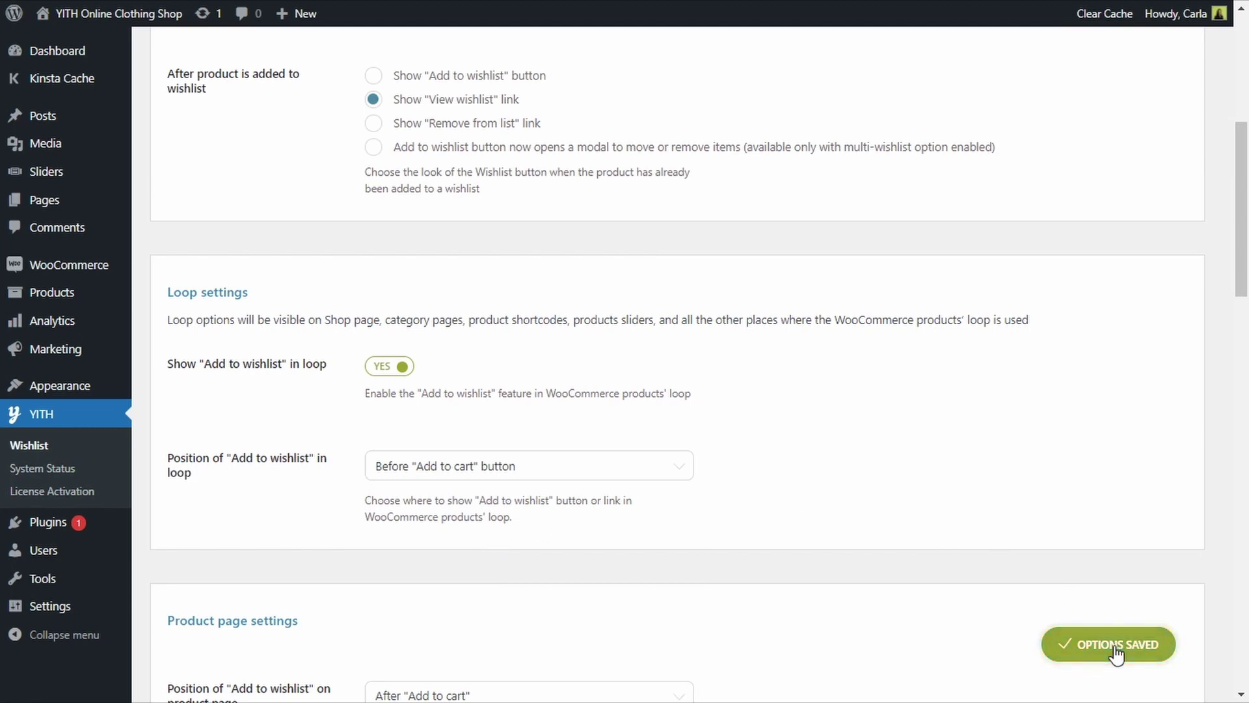
key("ctrl+Tab")
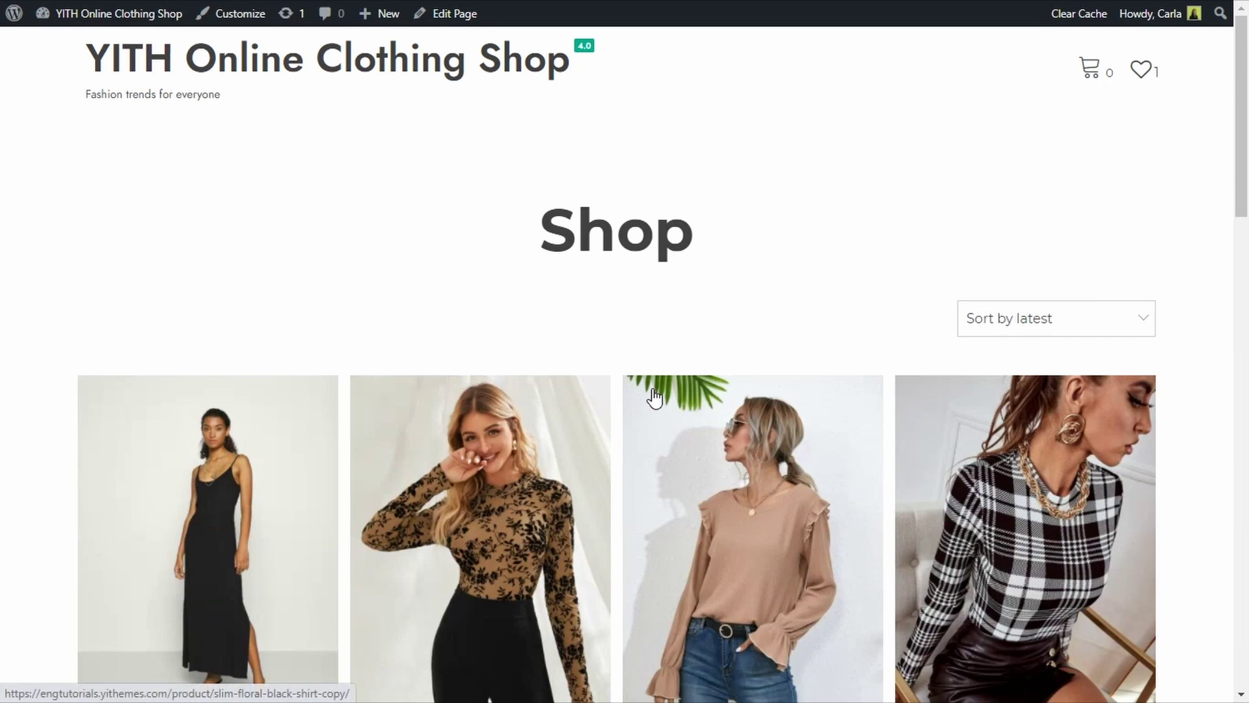
scroll(653, 397, "down", 4)
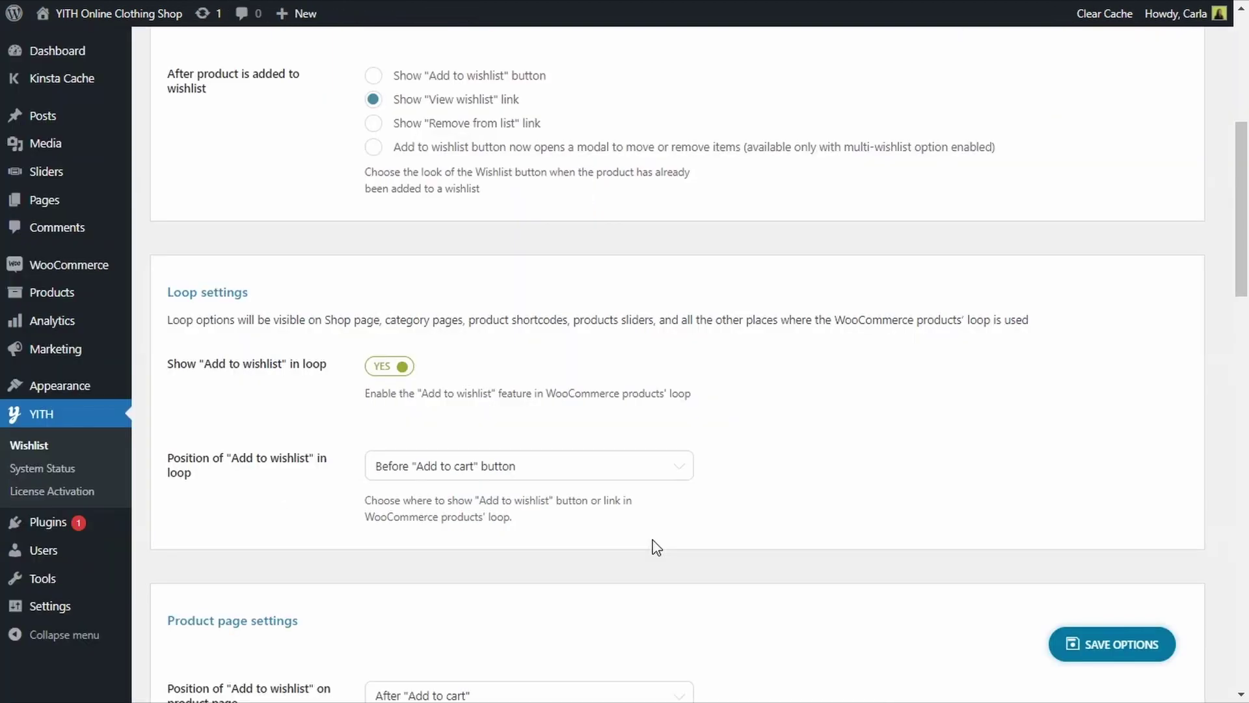
Step: Set the position of "Add to wishlist" in loop to On top of the image and save the options
left_click(615, 471)
left_click(586, 502)
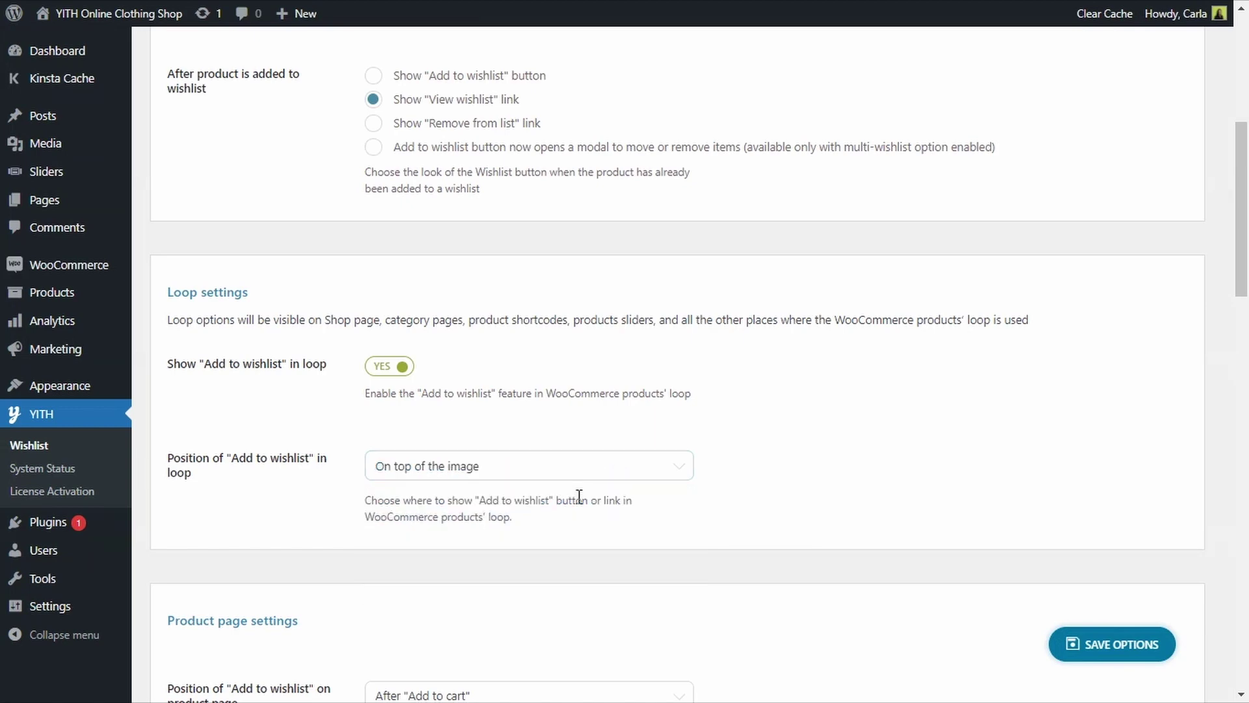
left_click(1109, 647)
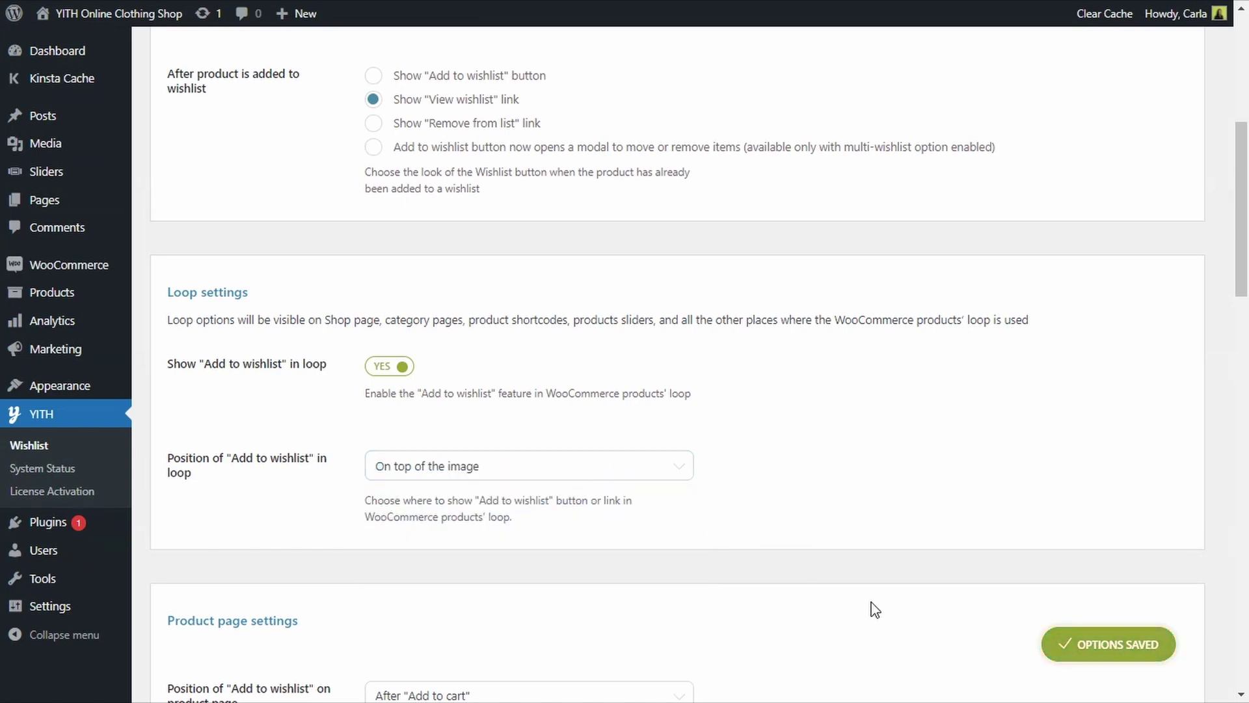
Step: Enable the count of users with a specific product in wishlist in the Product page settings and save the options
scroll(573, 589, "down", 5)
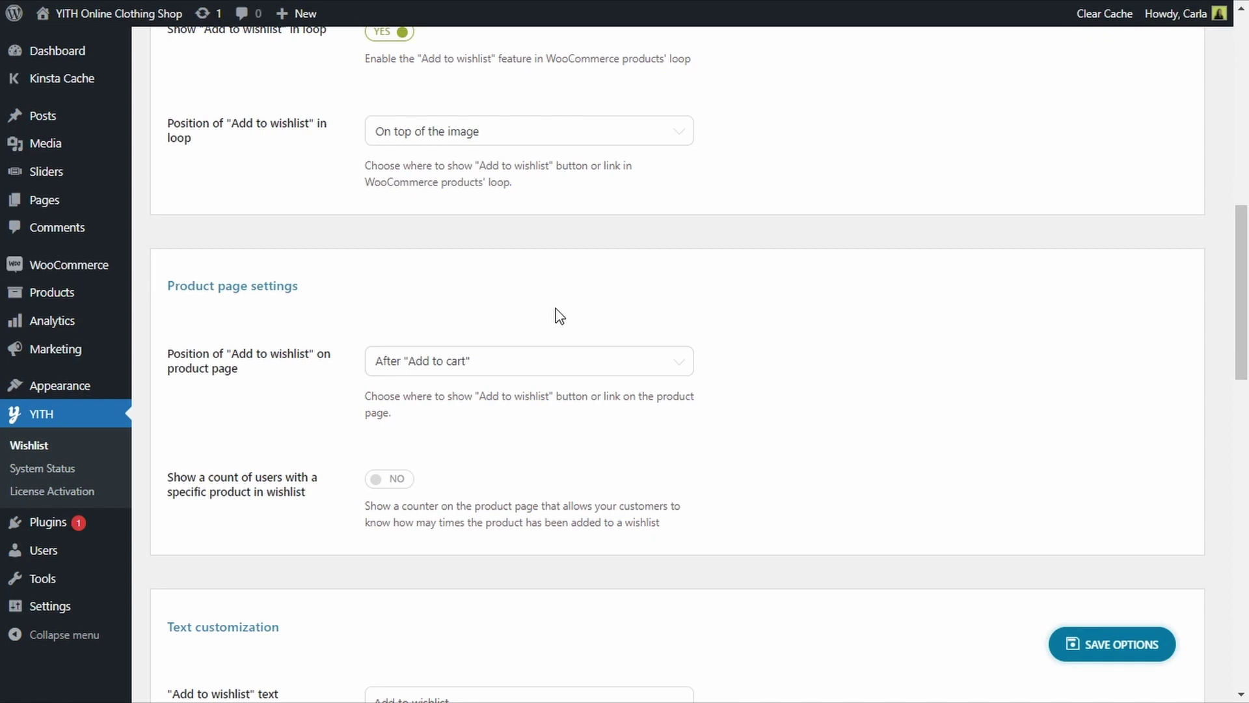
left_click(675, 370)
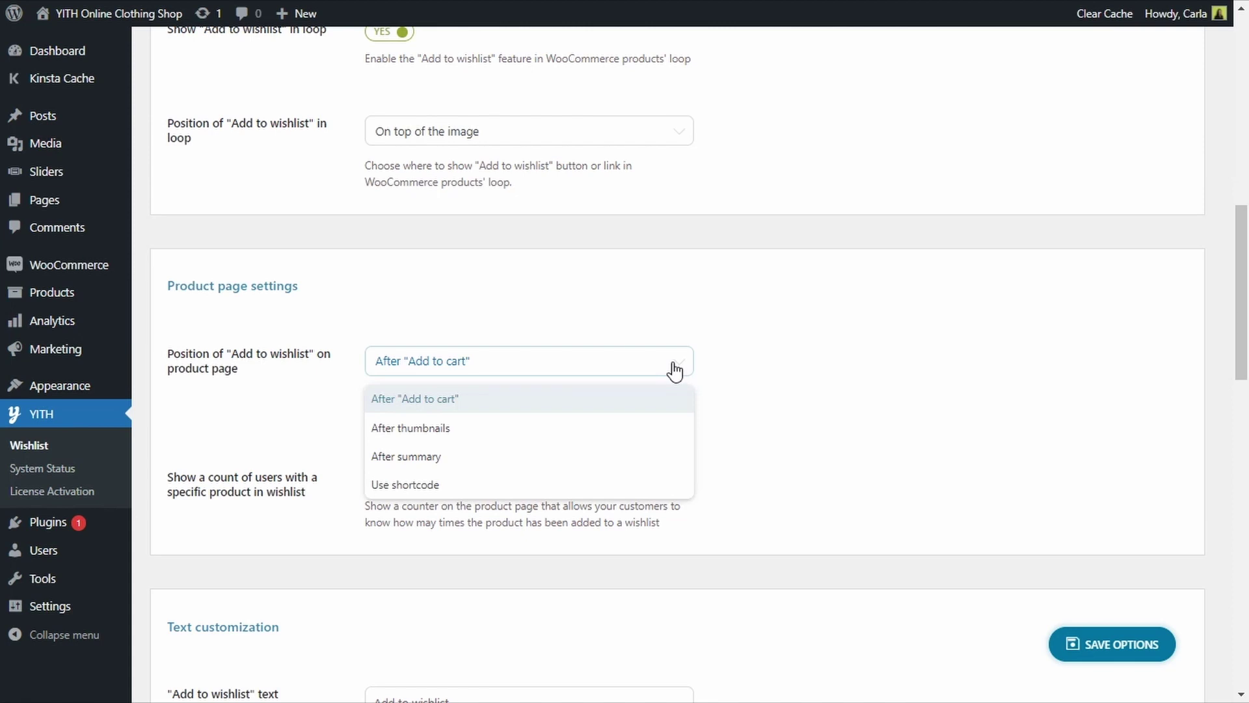
left_click(800, 378)
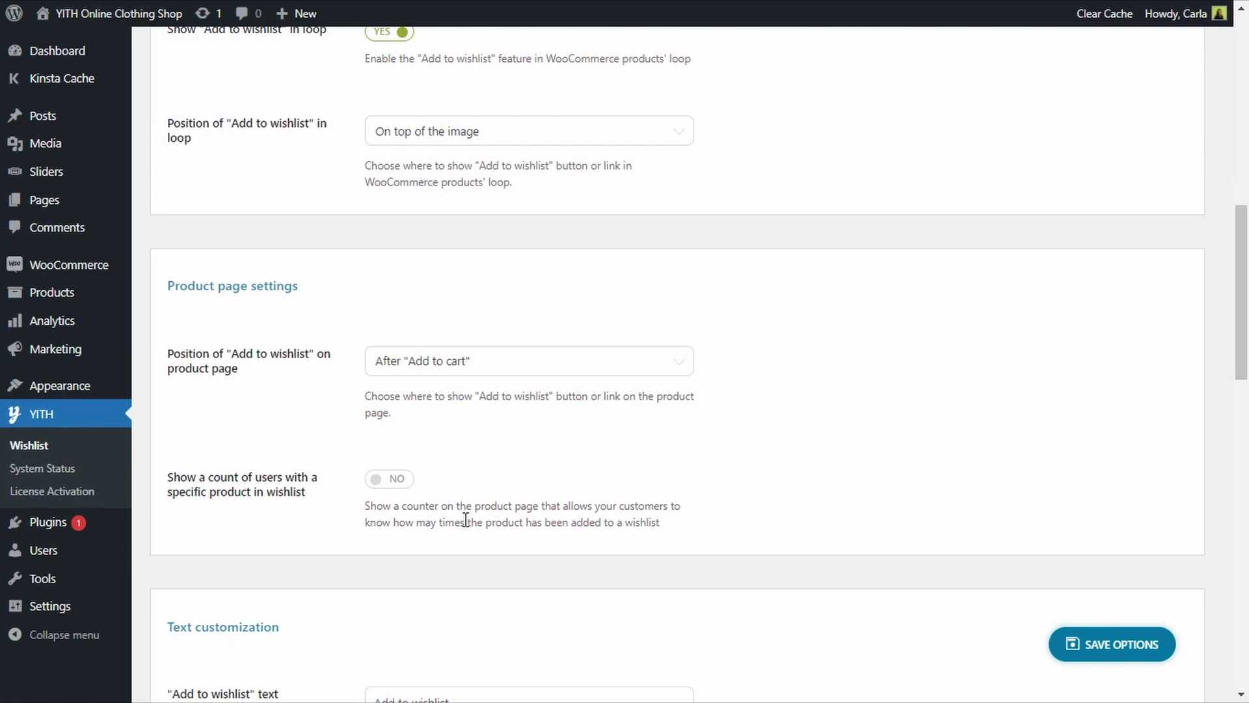
left_click(394, 480)
left_click(1114, 645)
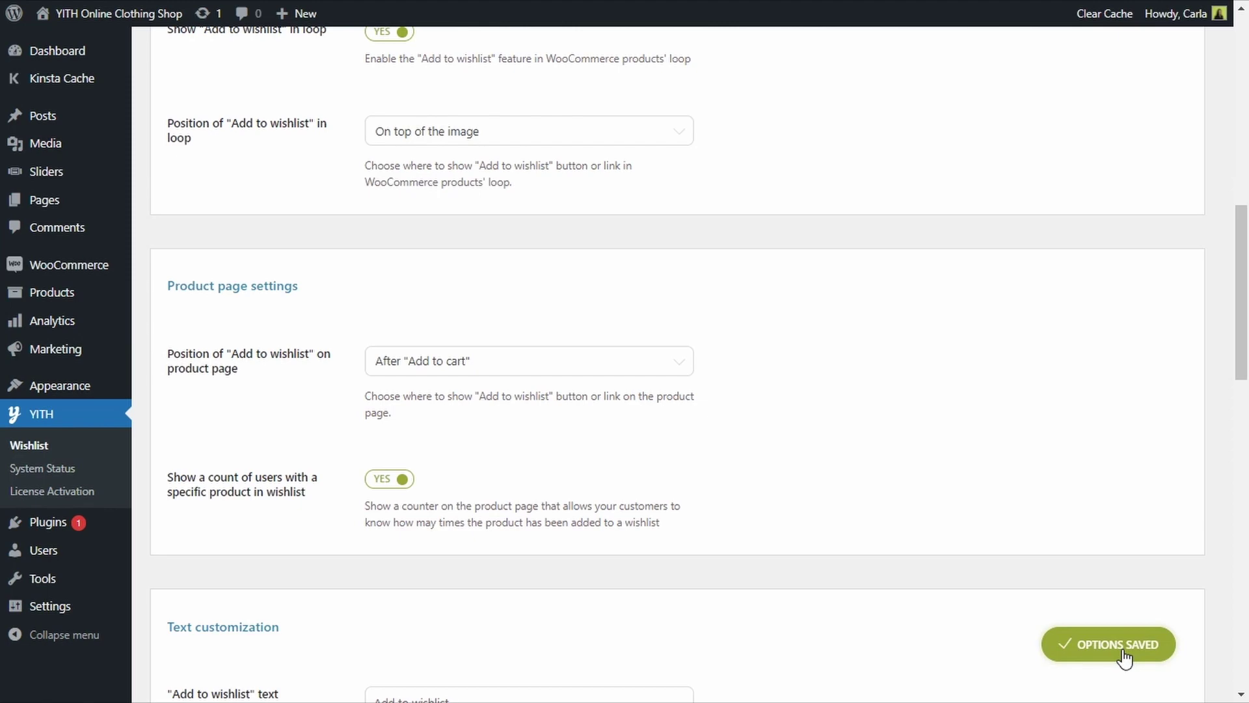
Step: Open the Black dots shirt product page on the storefront and check its wishlist message, Browse wishlist link and user count line
key("ctrl+Tab")
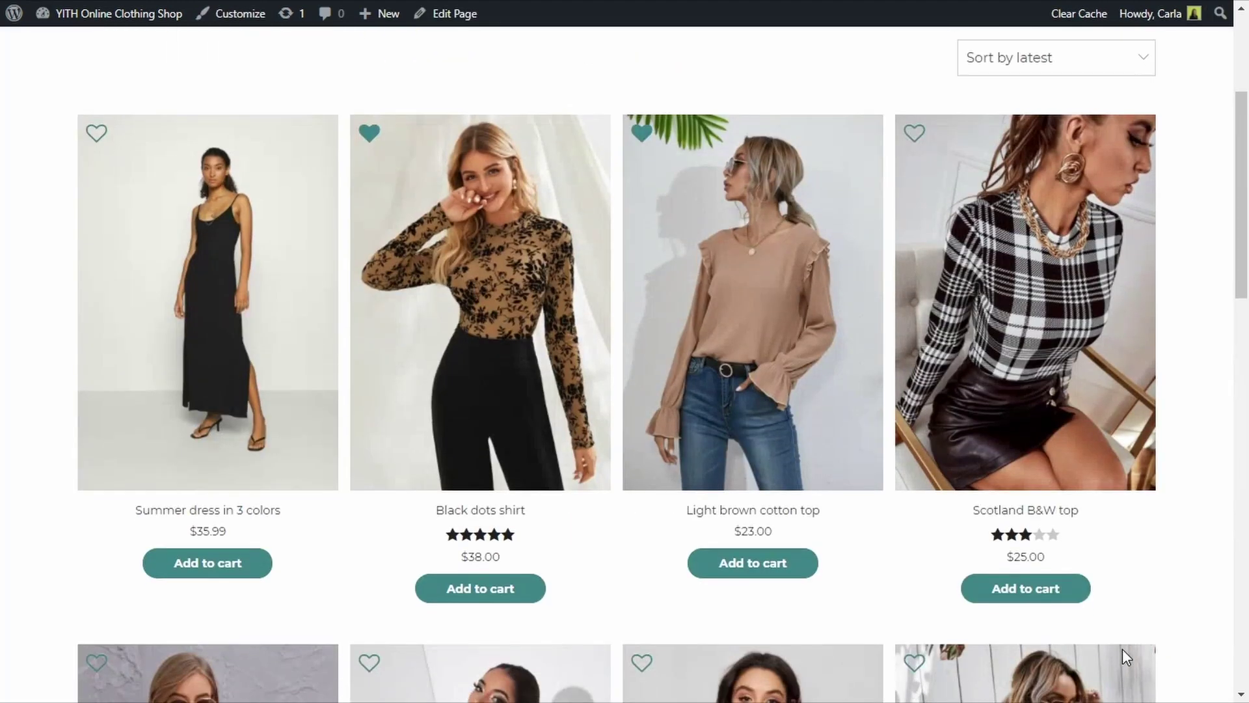
scroll(940, 657, "up", 2)
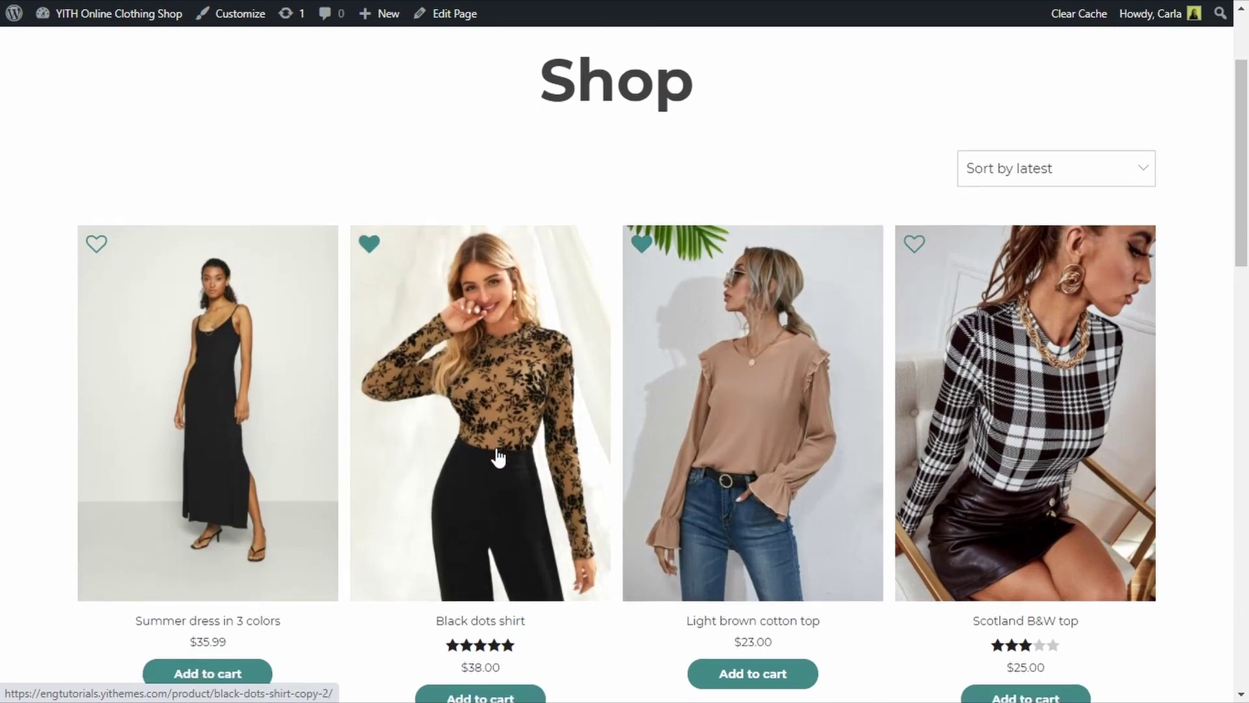
scroll(401, 448, "down", 1)
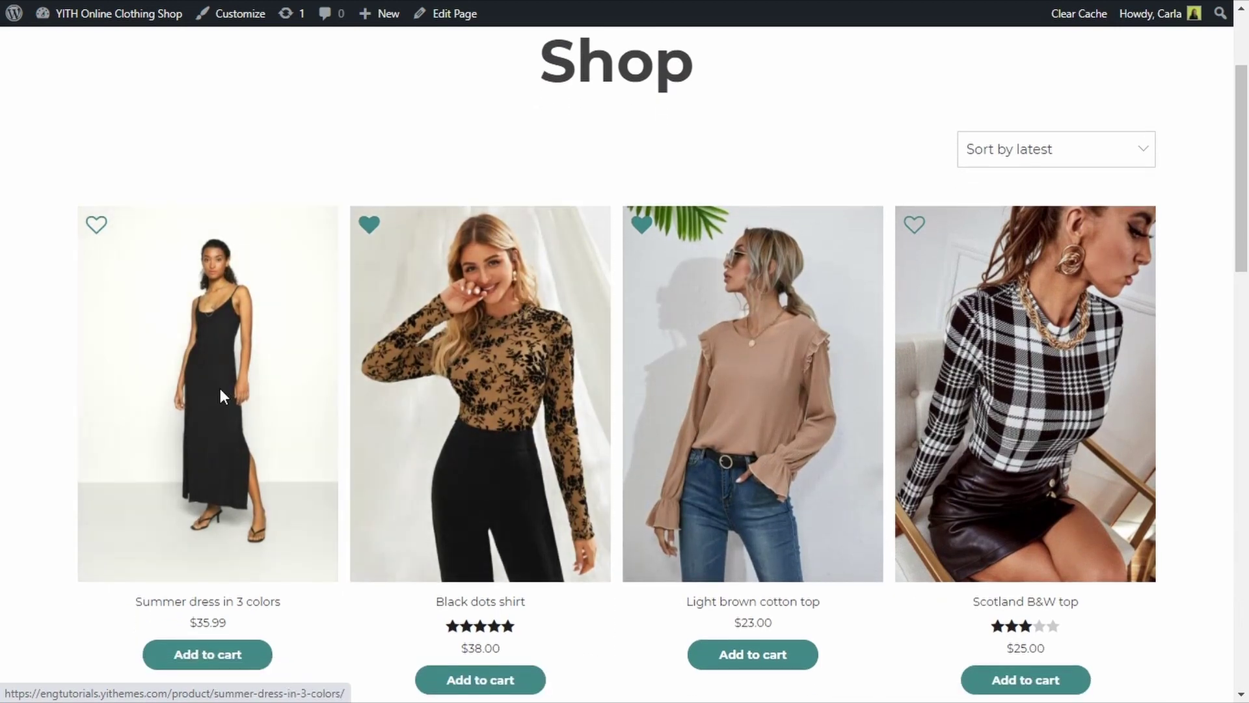
left_click(220, 389)
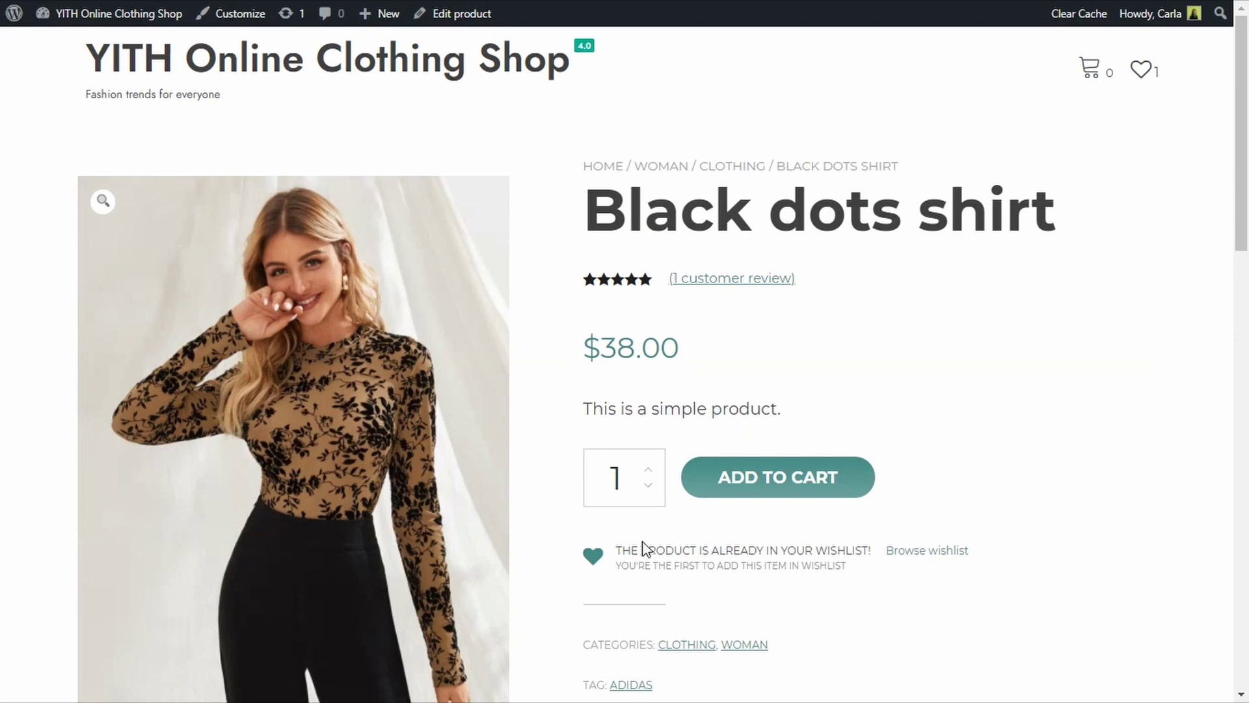
left_click_drag(614, 550, 909, 558)
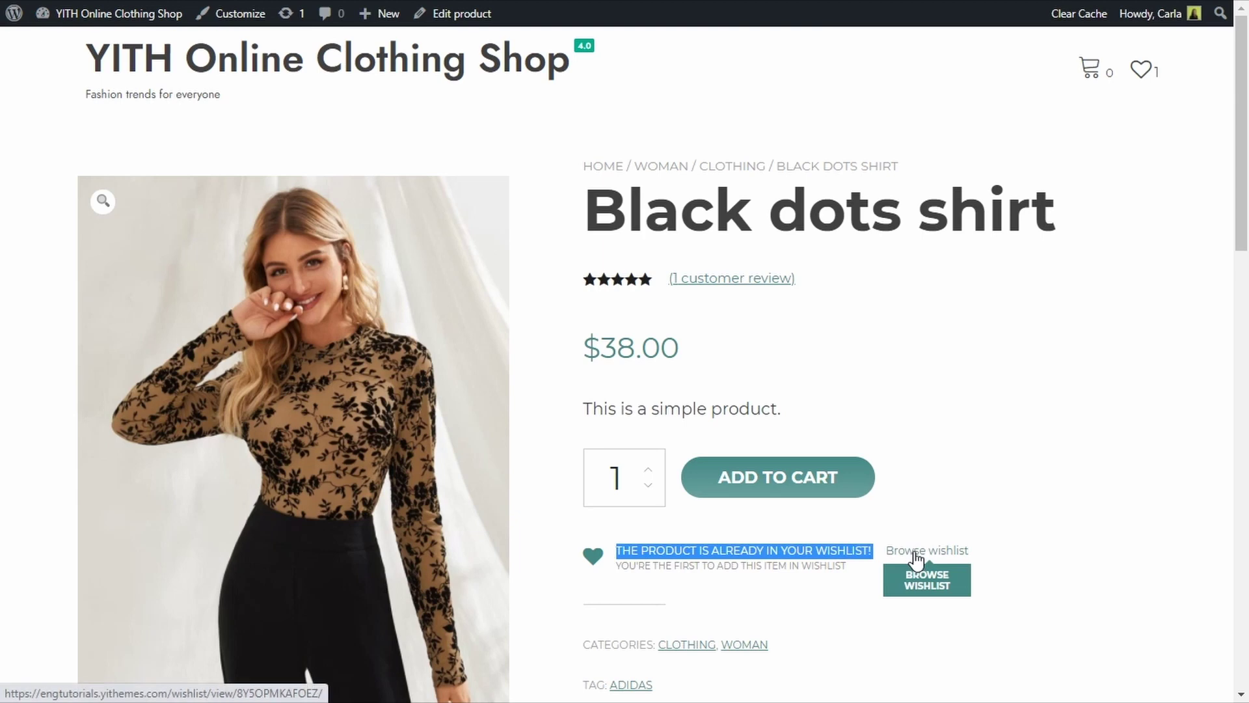
left_click_drag(615, 568, 846, 575)
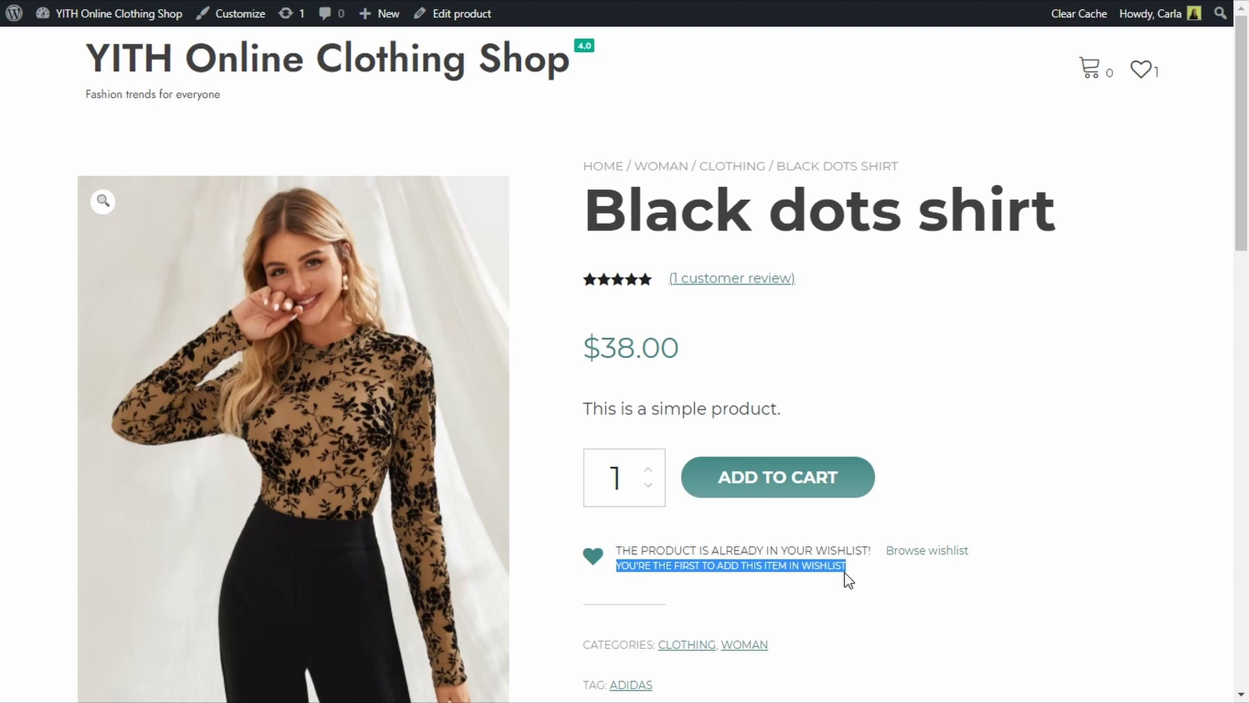
left_click(847, 576)
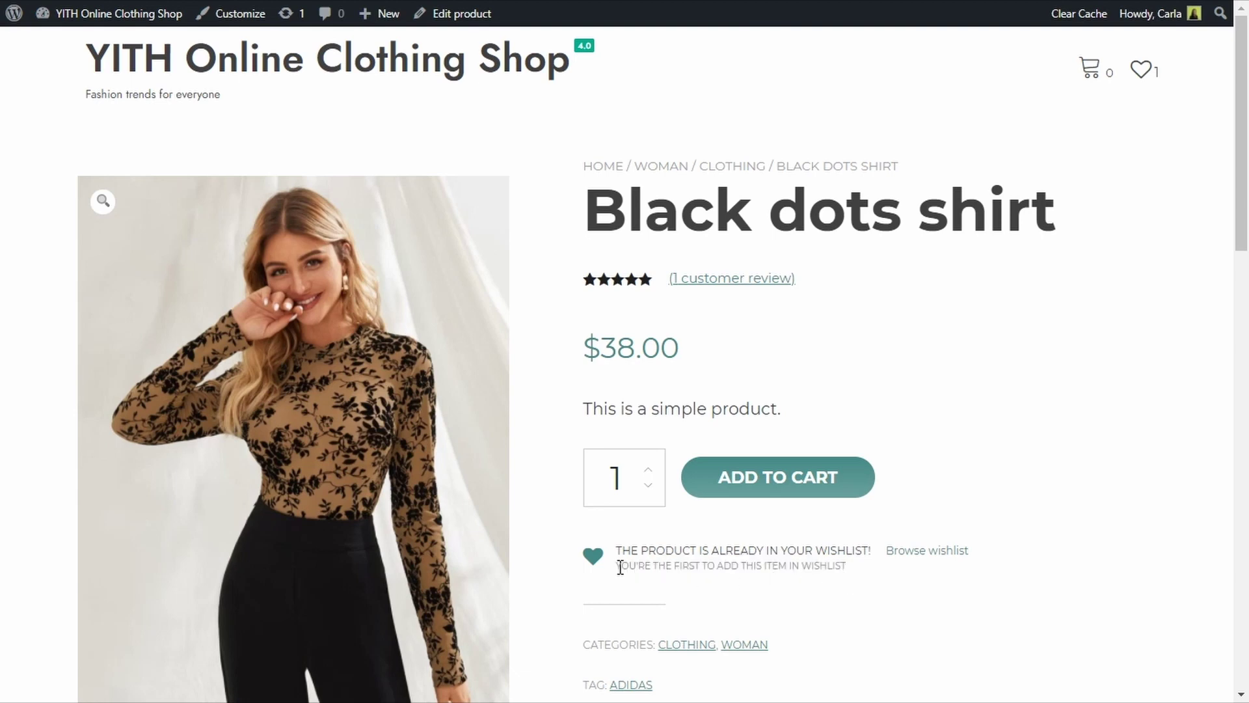
left_click_drag(618, 564, 854, 581)
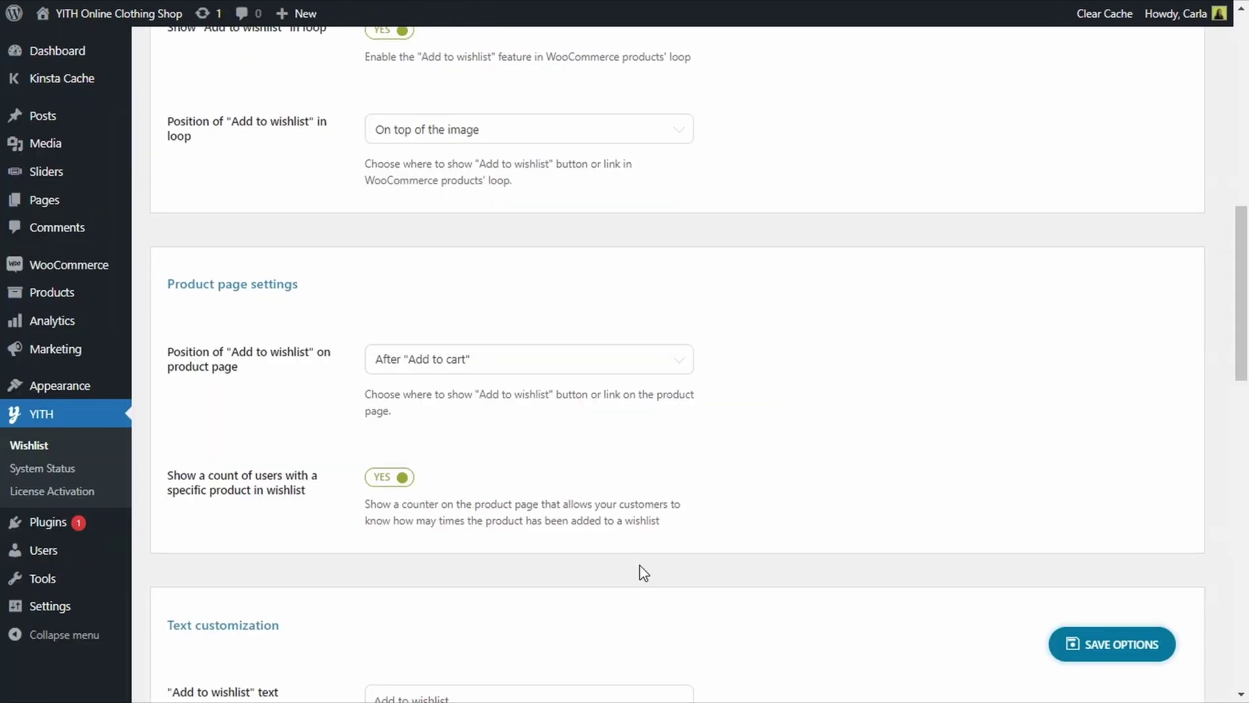
Step: Review the Text customization and Style & Color customization settings in the add to wishlist options
scroll(639, 570, "down", 5)
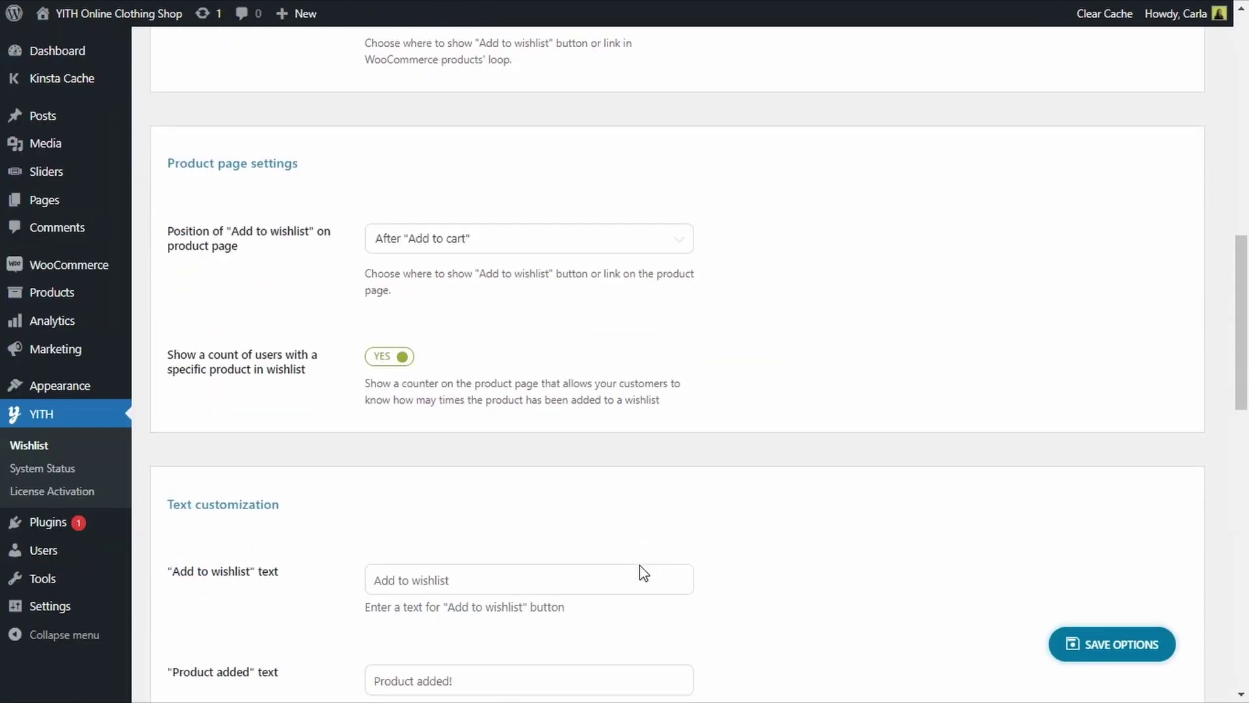
scroll(638, 565, "down", 3)
scroll(639, 569, "up", 1)
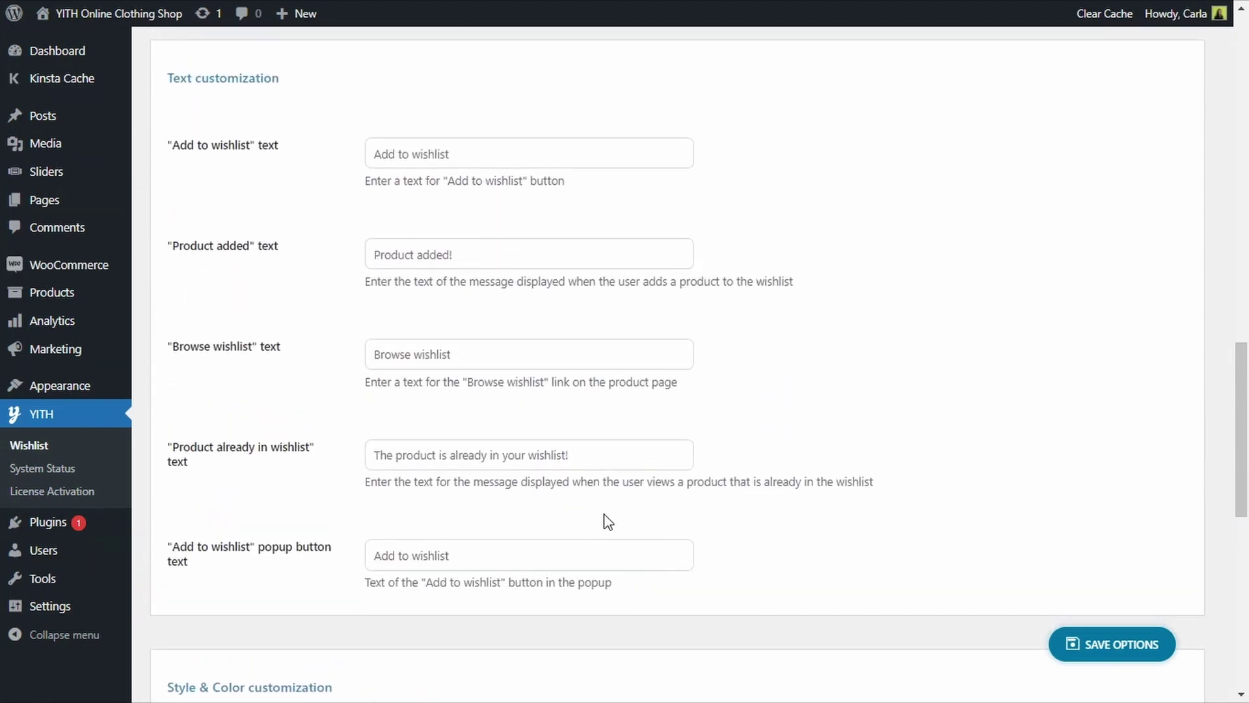
scroll(615, 497, "down", 2)
scroll(615, 500, "down", 3)
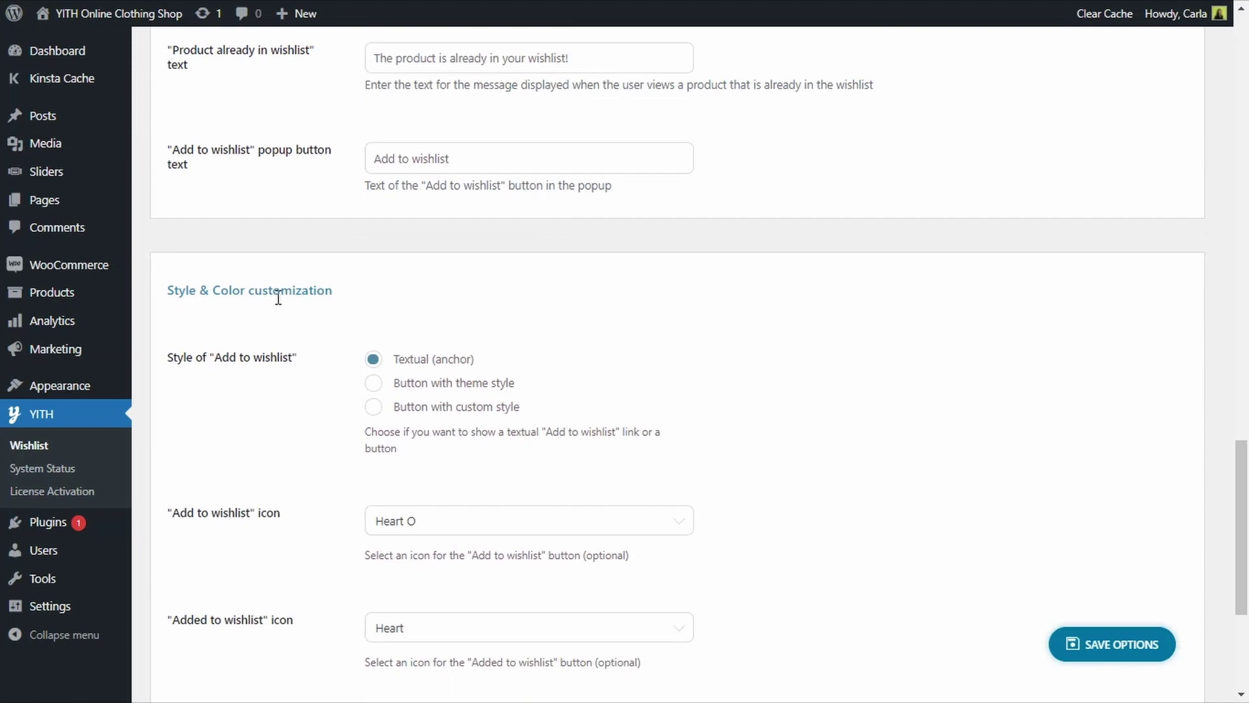
scroll(471, 545, "down", 1)
scroll(471, 546, "down", 4)
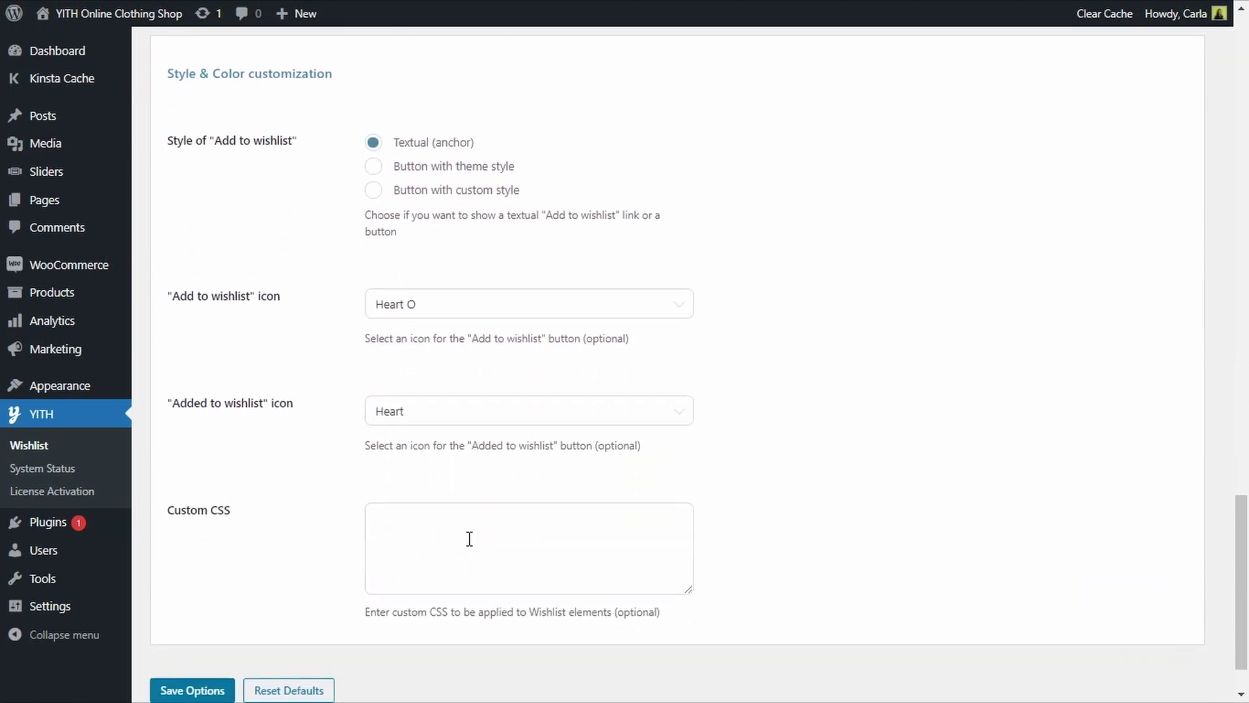
scroll(471, 545, "up", 2)
scroll(471, 545, "up", 15)
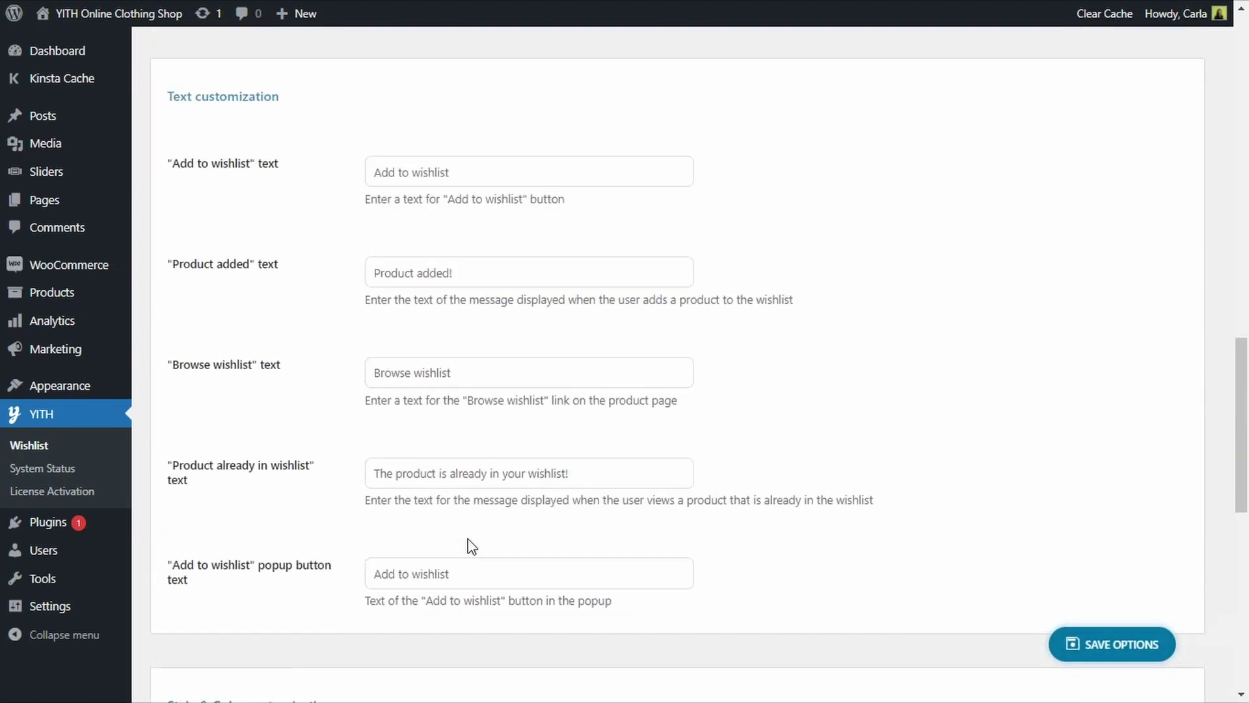
scroll(482, 546, "up", 10)
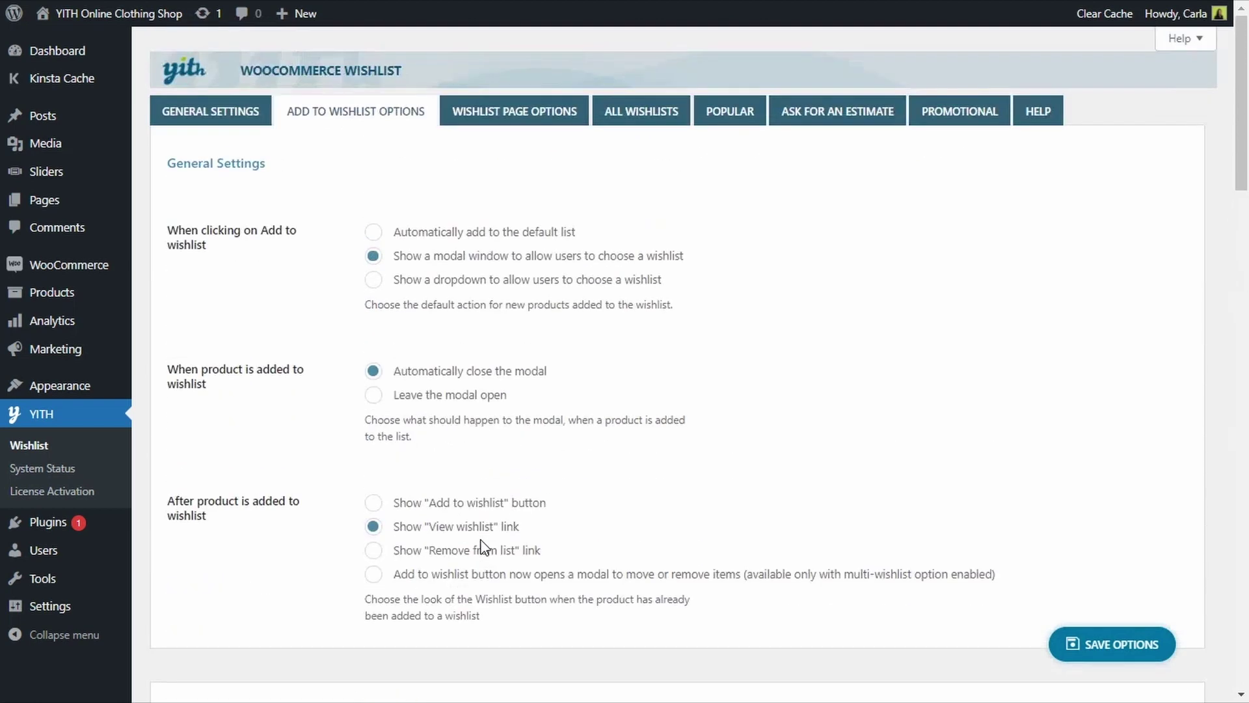
Step: Open the wishlist page options and look at the Birthday wishlist from the Your wishlists page on the storefront
left_click(509, 125)
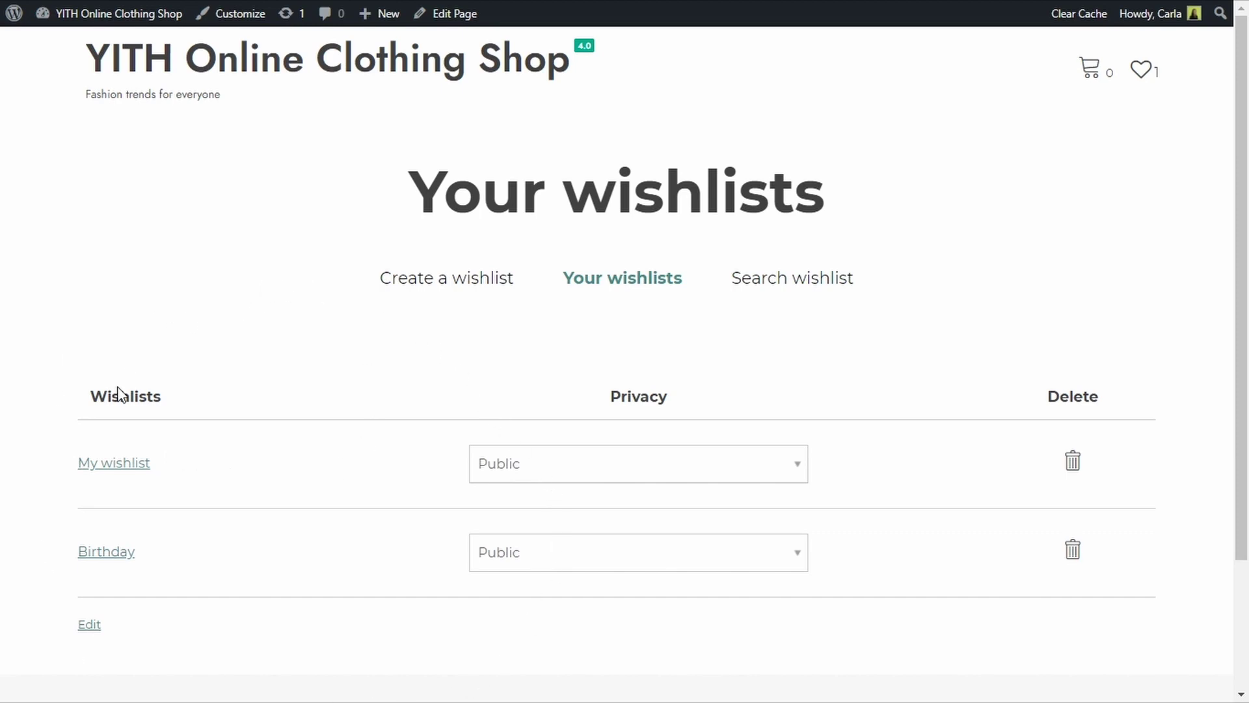
left_click(104, 553)
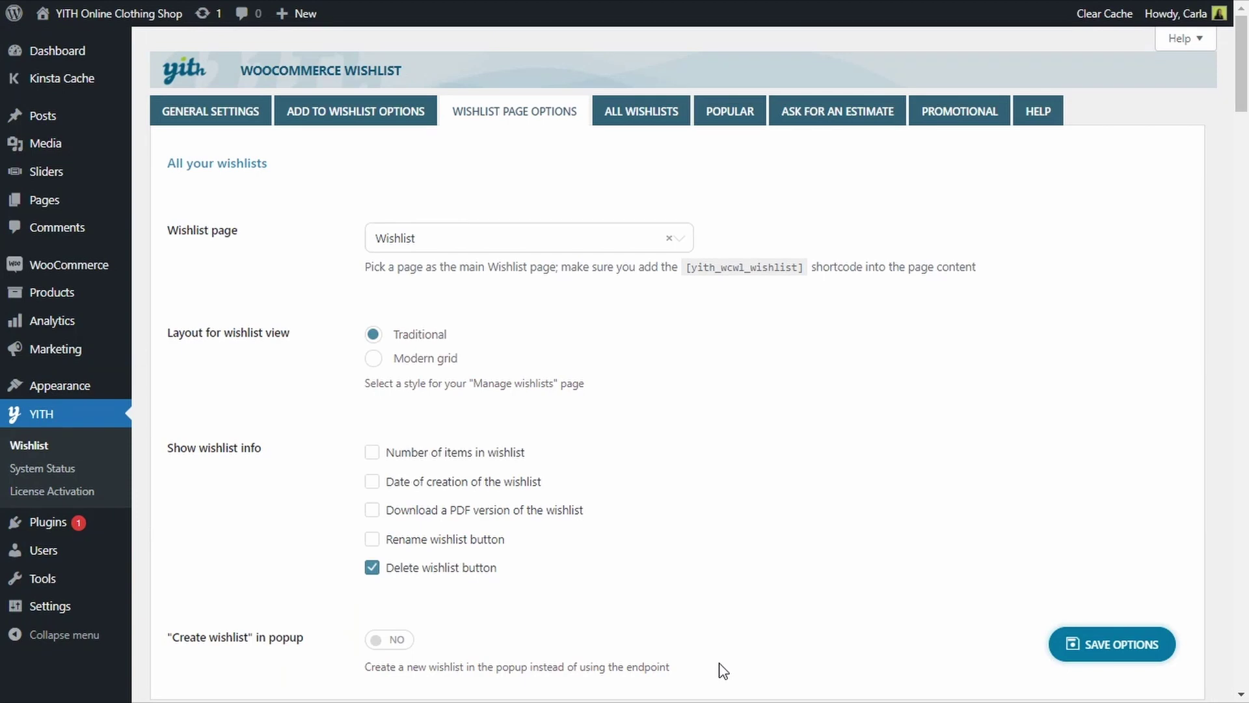
Step: Select Wishlist as the main wishlist page and highlight the [yith_wcwl_wishlist] shortcode in its description
left_click(678, 243)
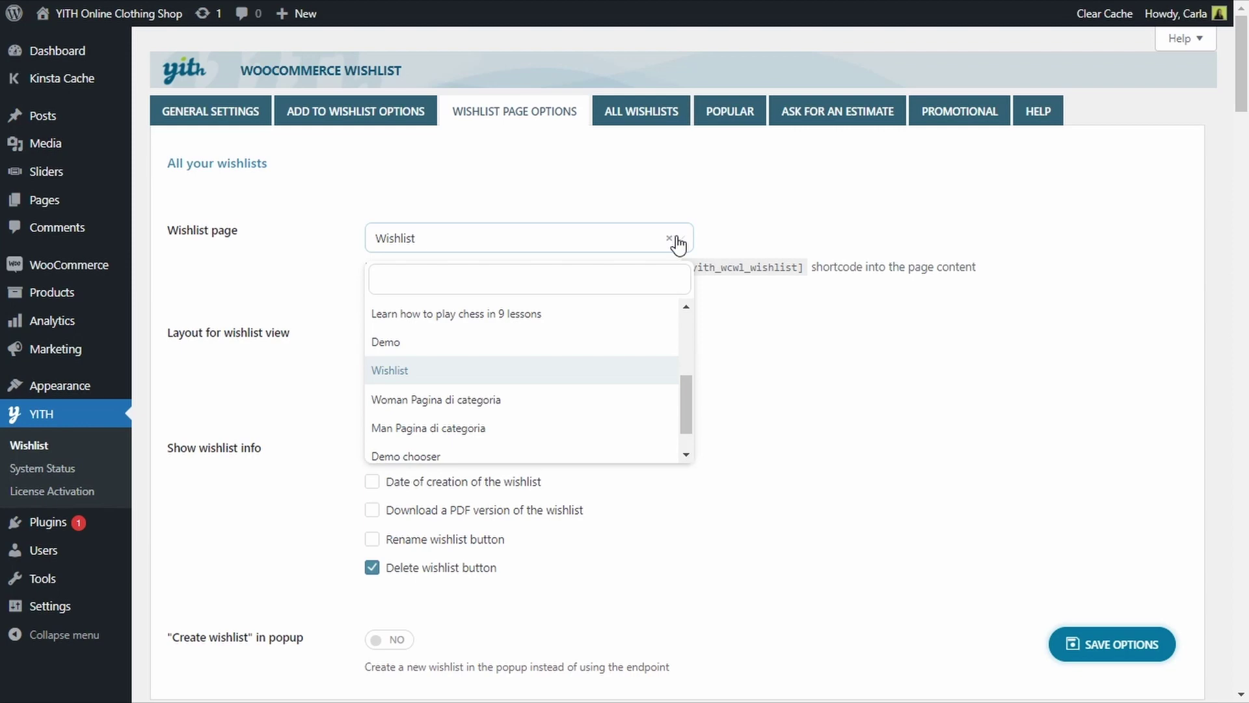
left_click(389, 371)
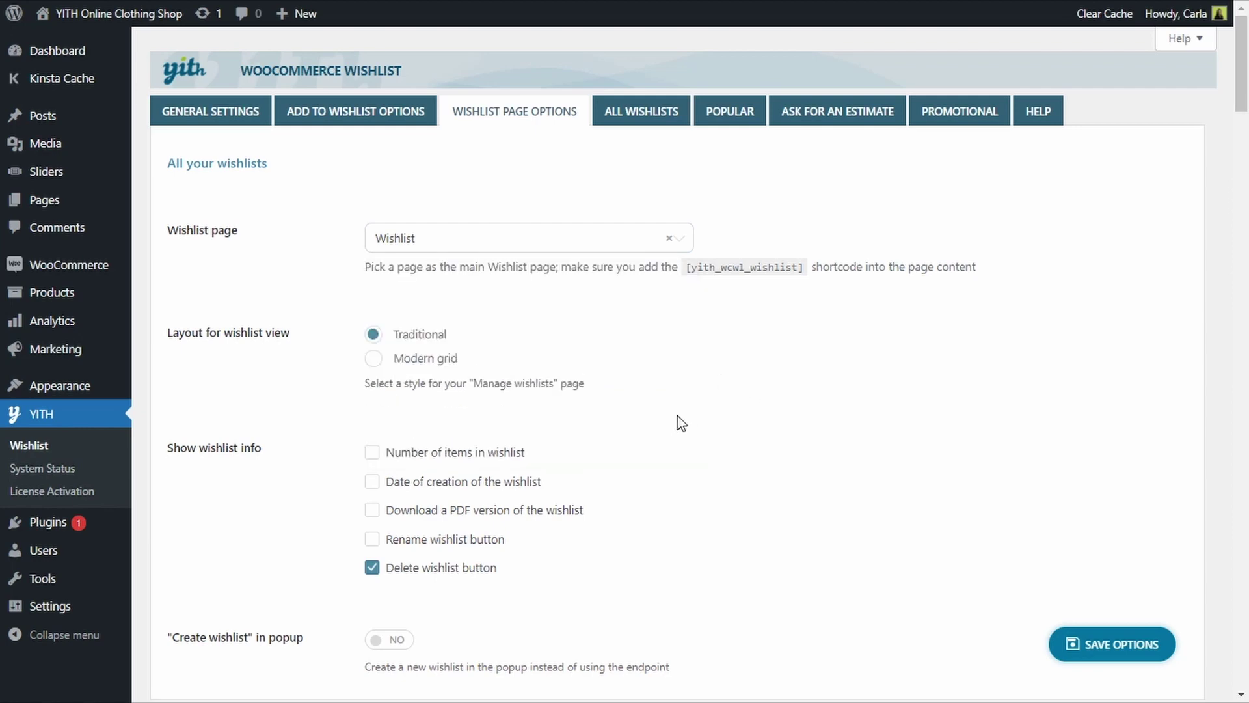
left_click_drag(684, 267, 807, 278)
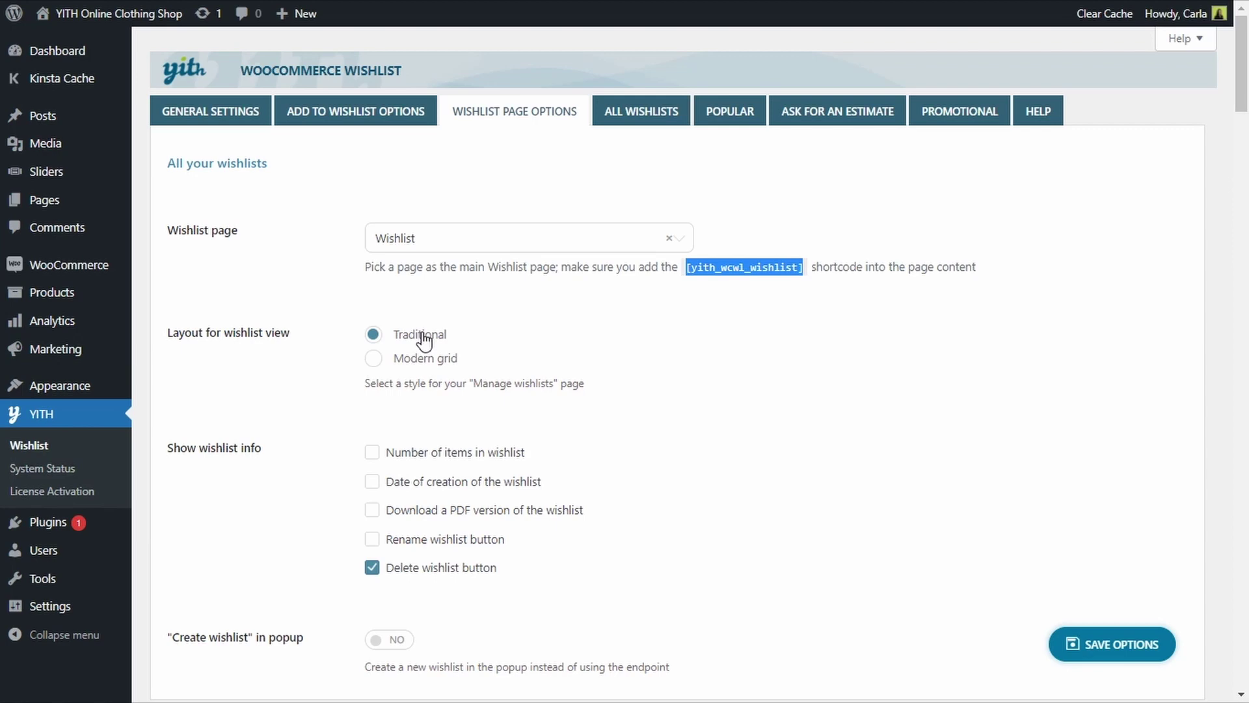
Step: Set the layout for wishlist view to Modern grid, save the options and check the Your wishlists page on the storefront
left_click(374, 359)
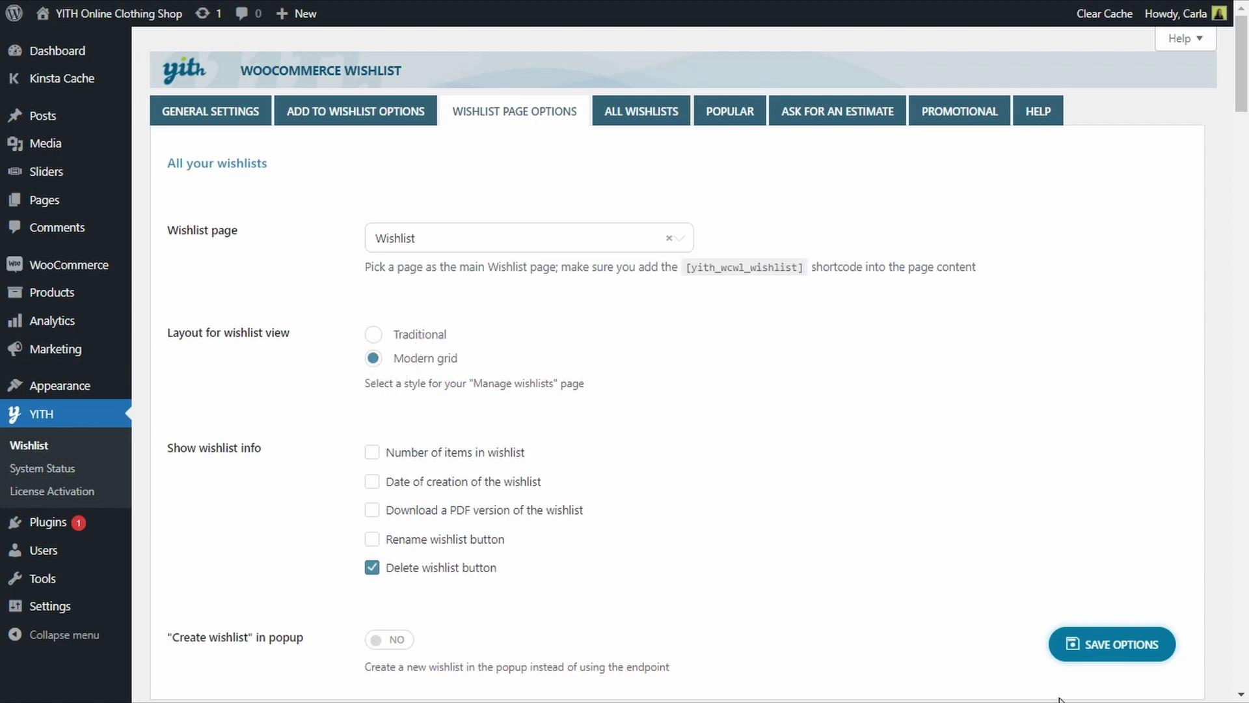
left_click(1098, 654)
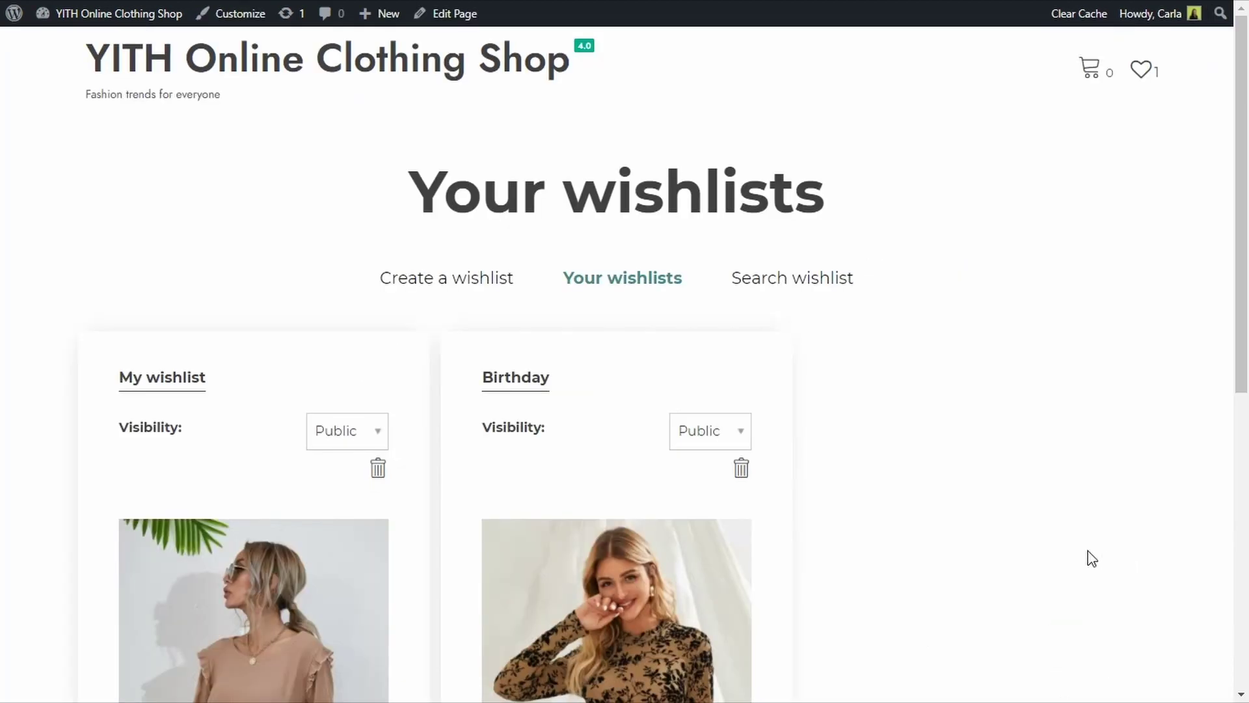
scroll(1087, 557, "down", 2)
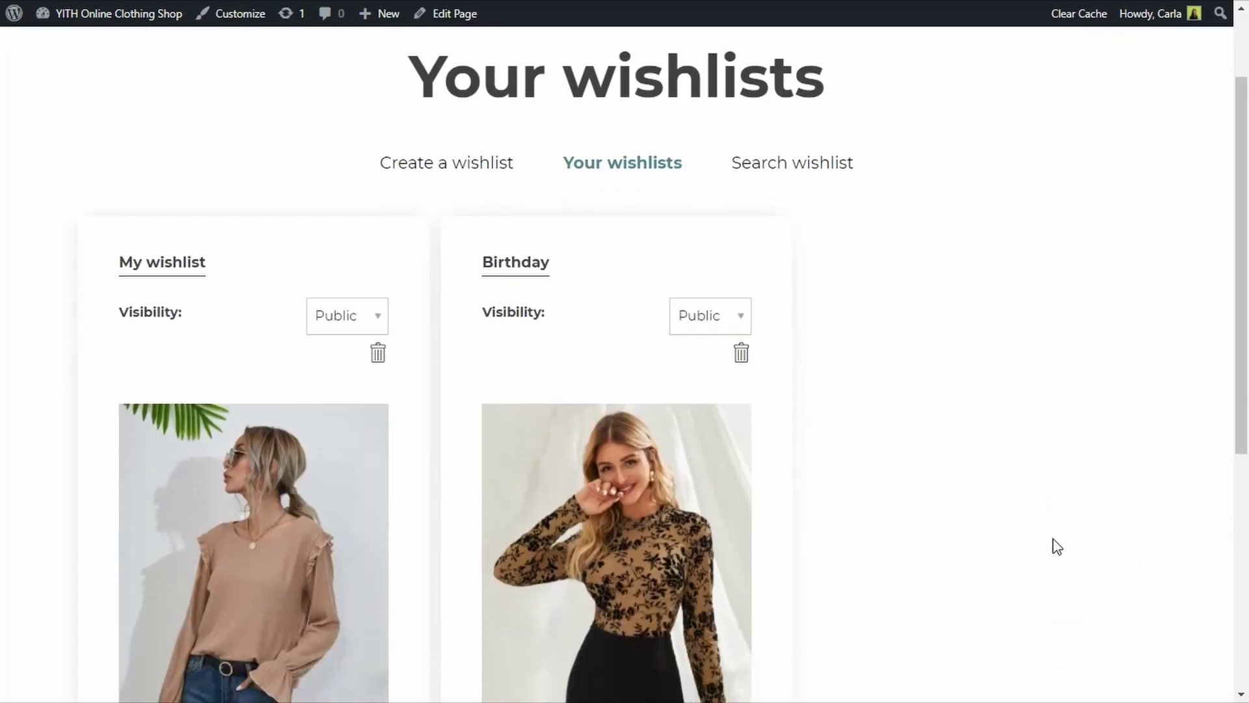
scroll(1057, 547, "down", 2)
scroll(847, 617, "down", 1)
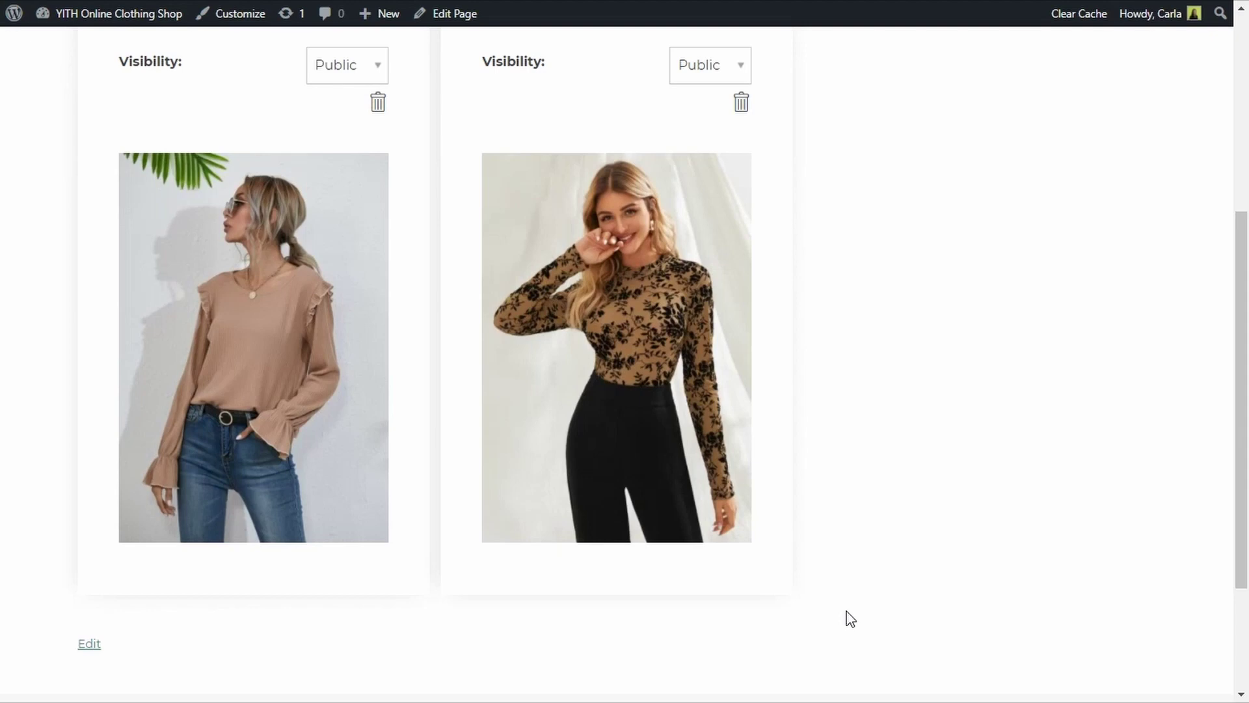
scroll(850, 618, "up", 1)
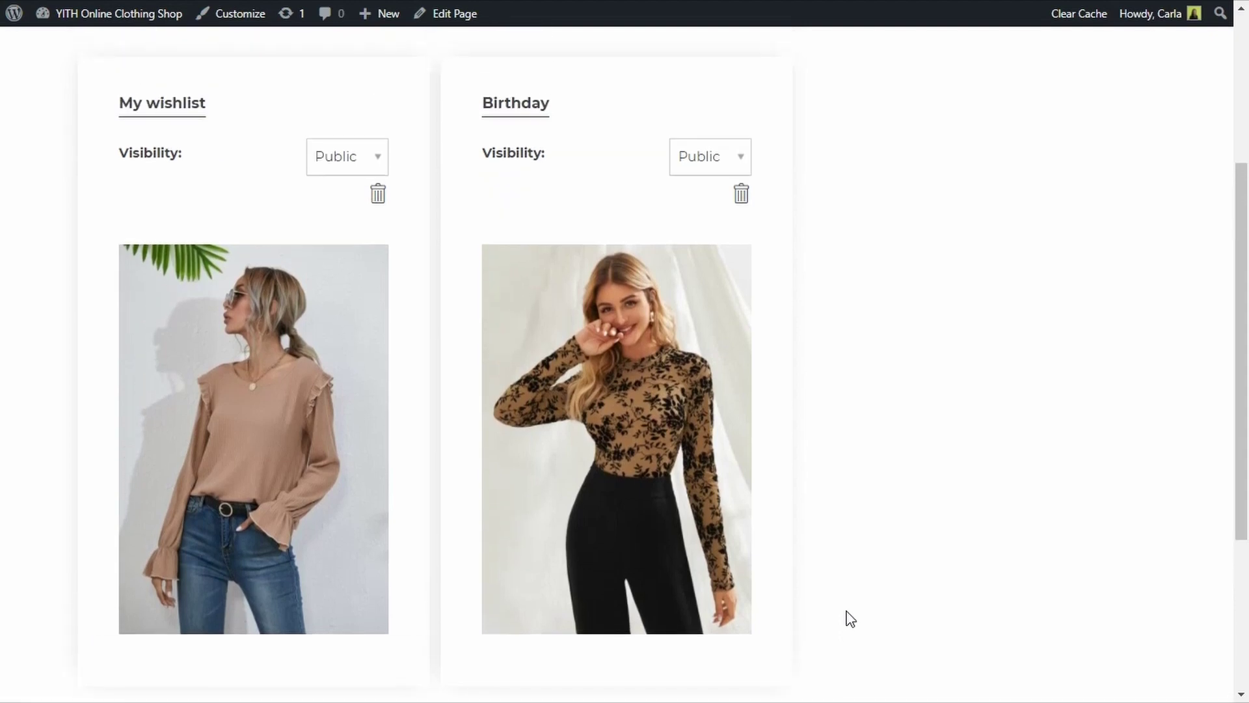
scroll(850, 618, "up", 1)
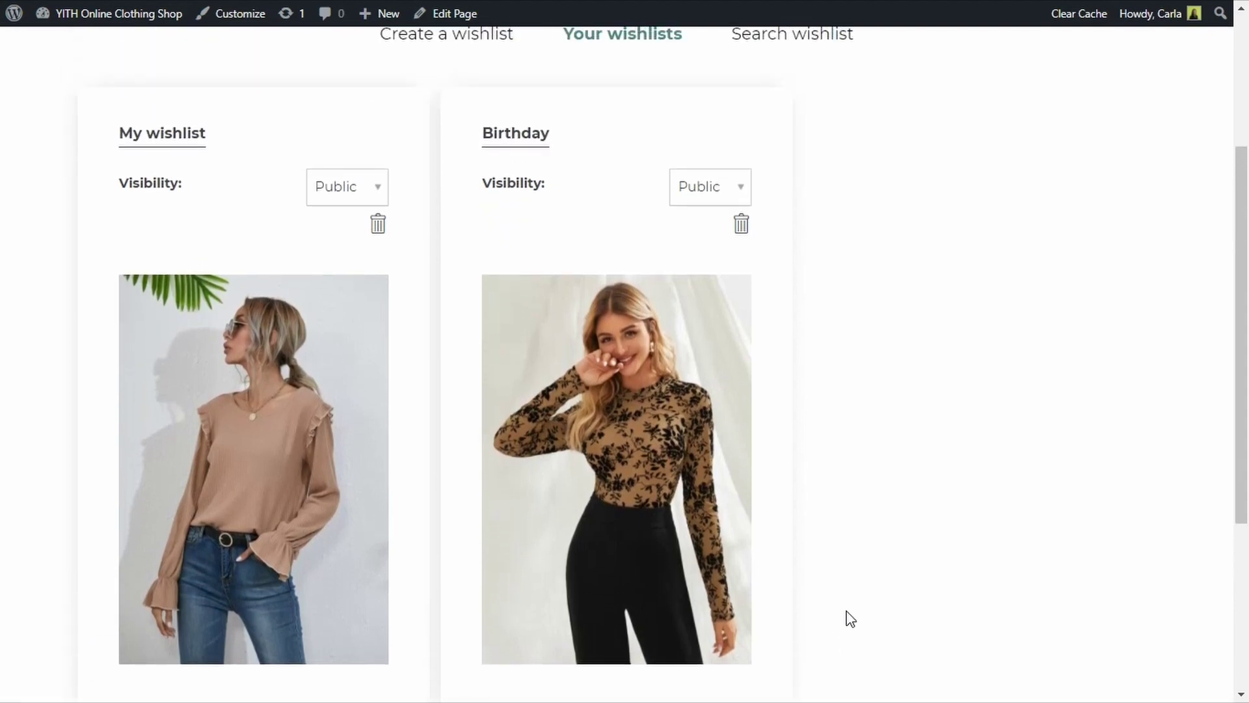
scroll(850, 618, "up", 1)
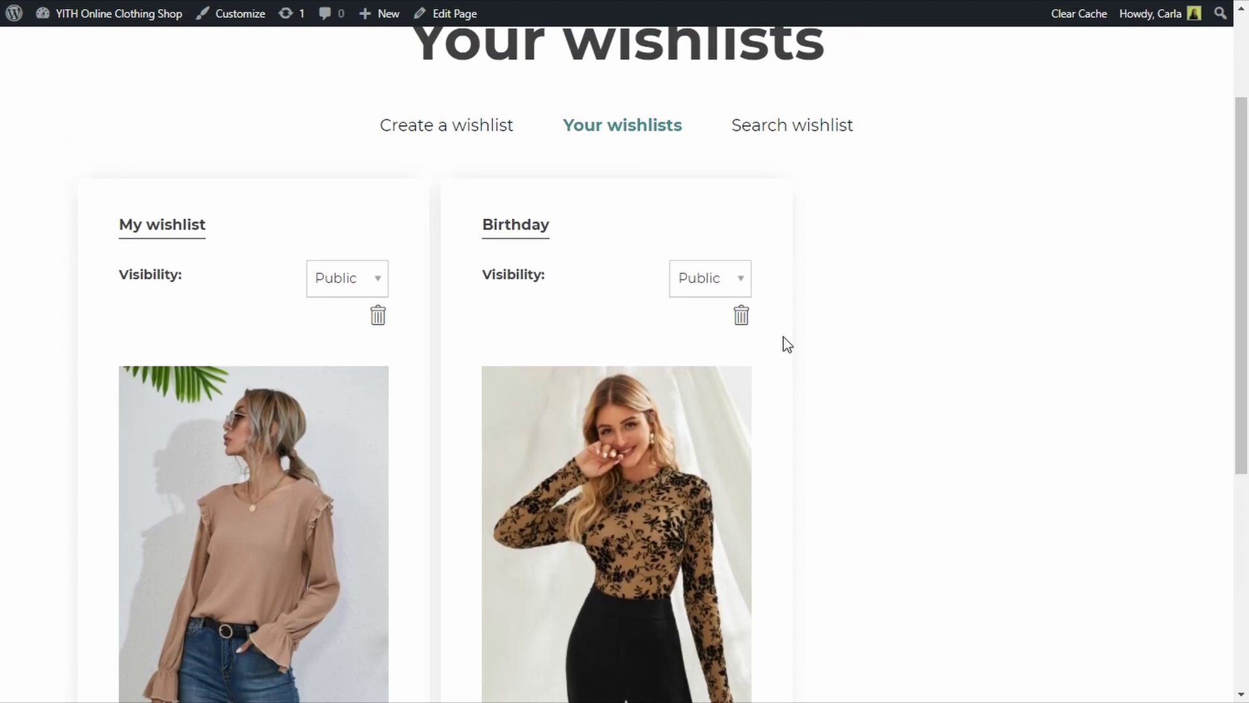
Step: Set the wishlist view layout to Traditional, enable the item count, creation date, PDF download and rename button in wishlist info, and save the options
key("ctrl+Tab")
left_click(372, 334)
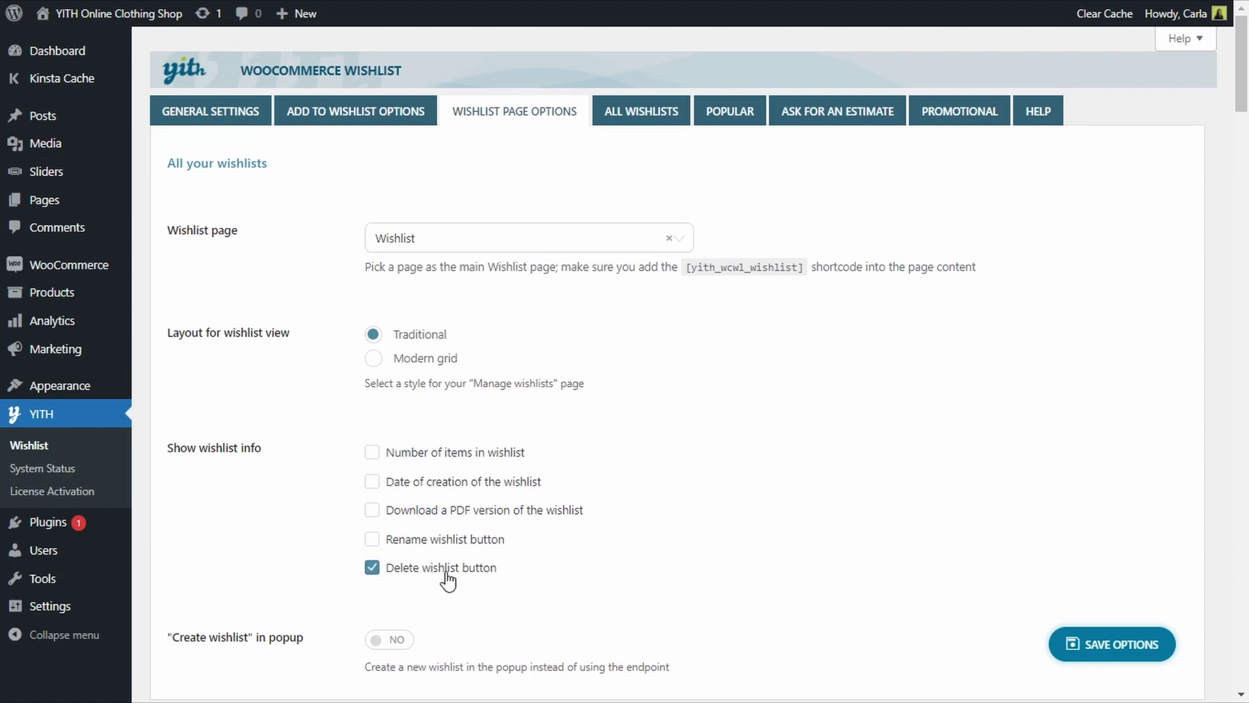
left_click(372, 539)
left_click(372, 510)
left_click(372, 481)
left_click(372, 452)
left_click(1116, 644)
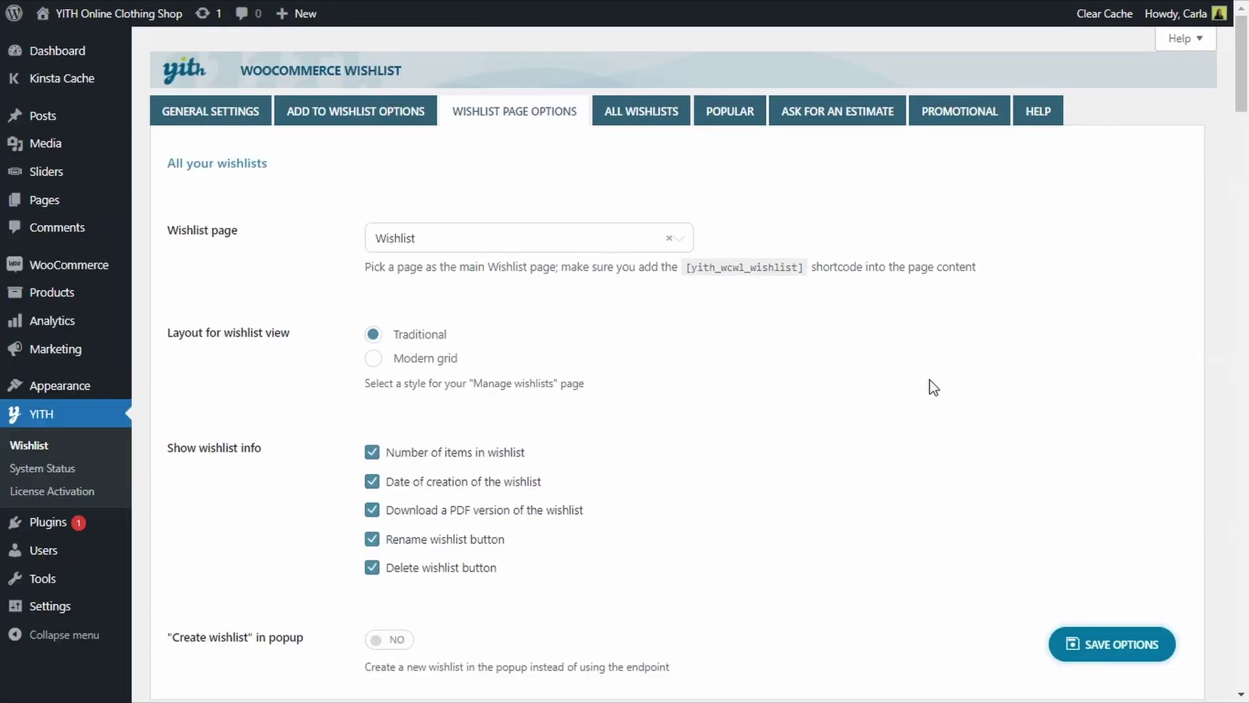
Step: In the wishlist table options, disable product price, stock and add to cart, keep the left remove icon, enable the multiple-item checkbox, and save
scroll(906, 407, "down", 3)
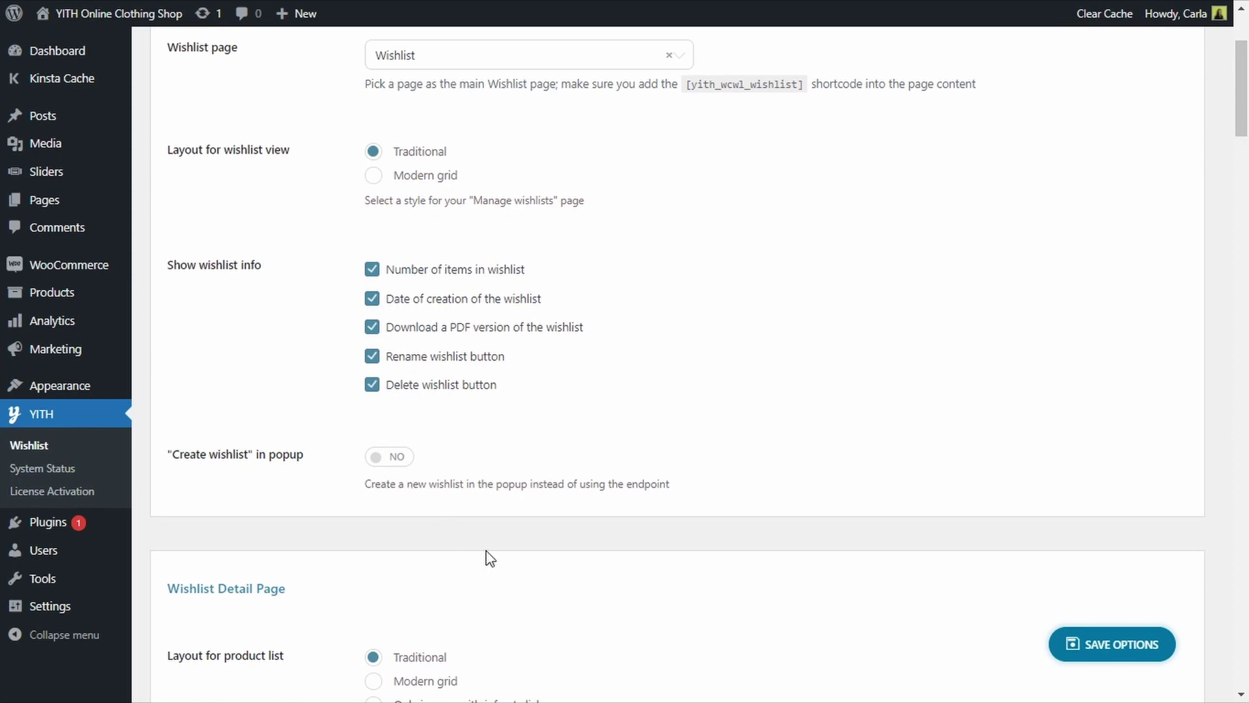
scroll(506, 552, "down", 1)
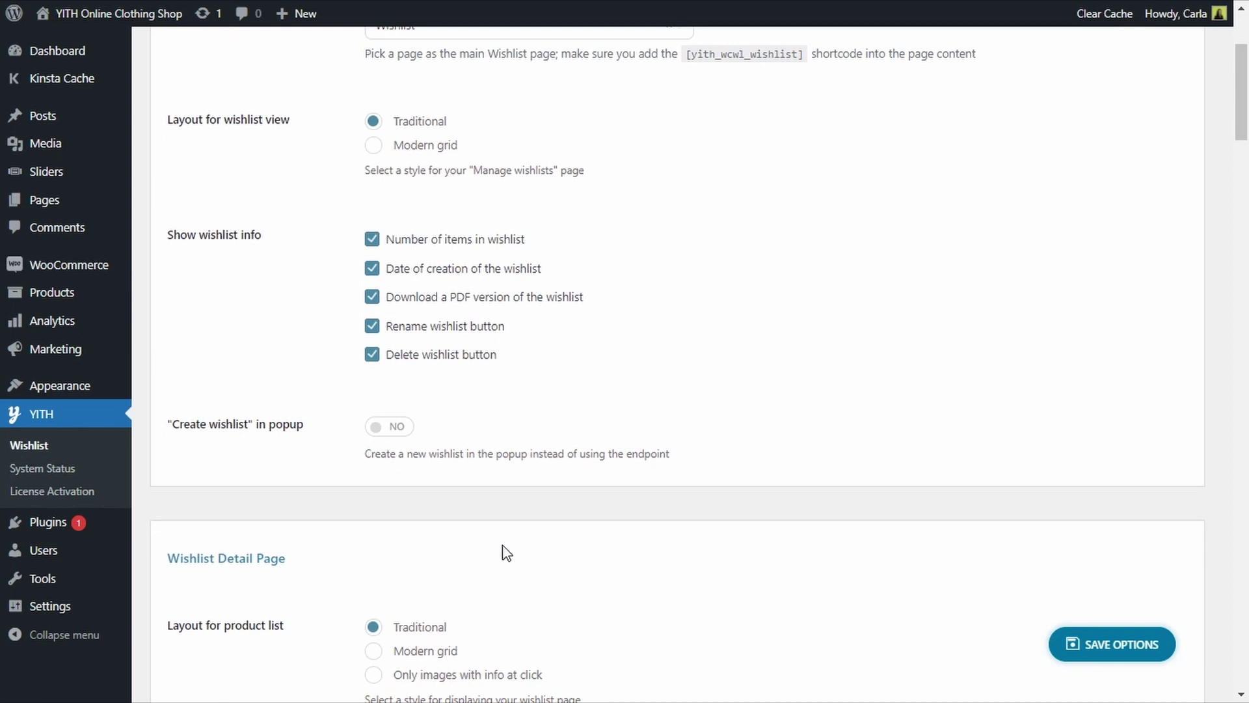
scroll(505, 553, "down", 7)
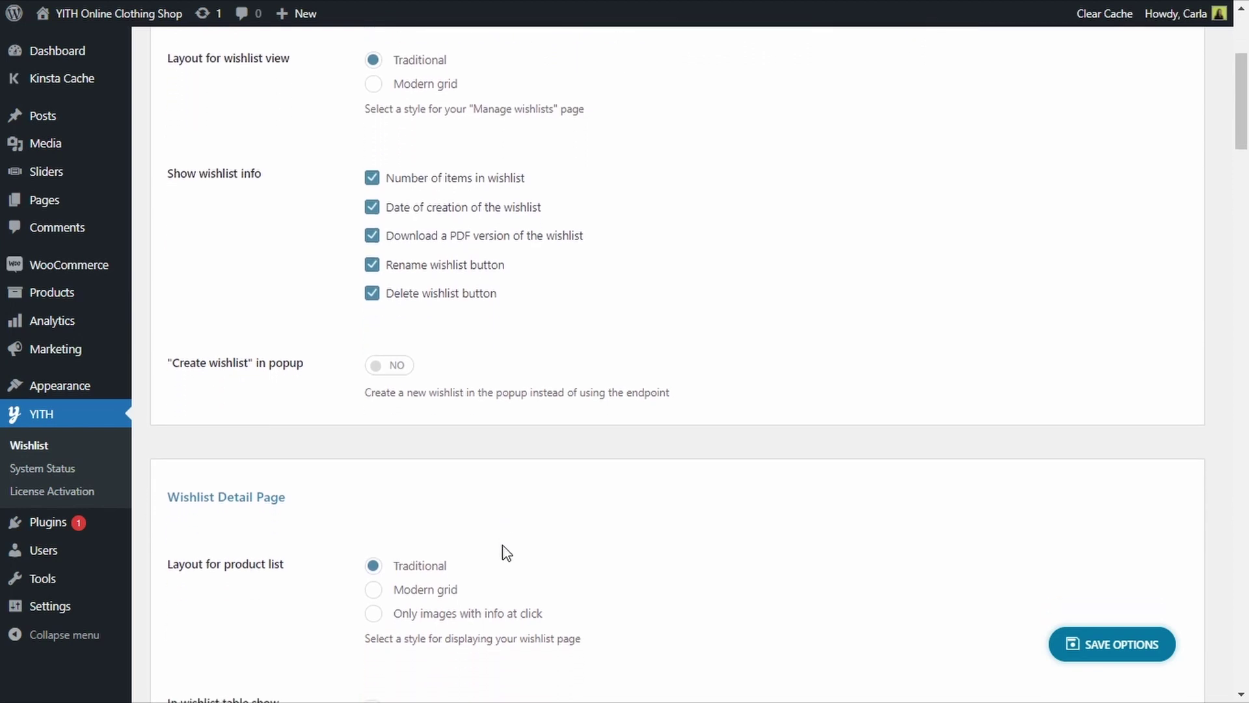
scroll(505, 552, "down", 1)
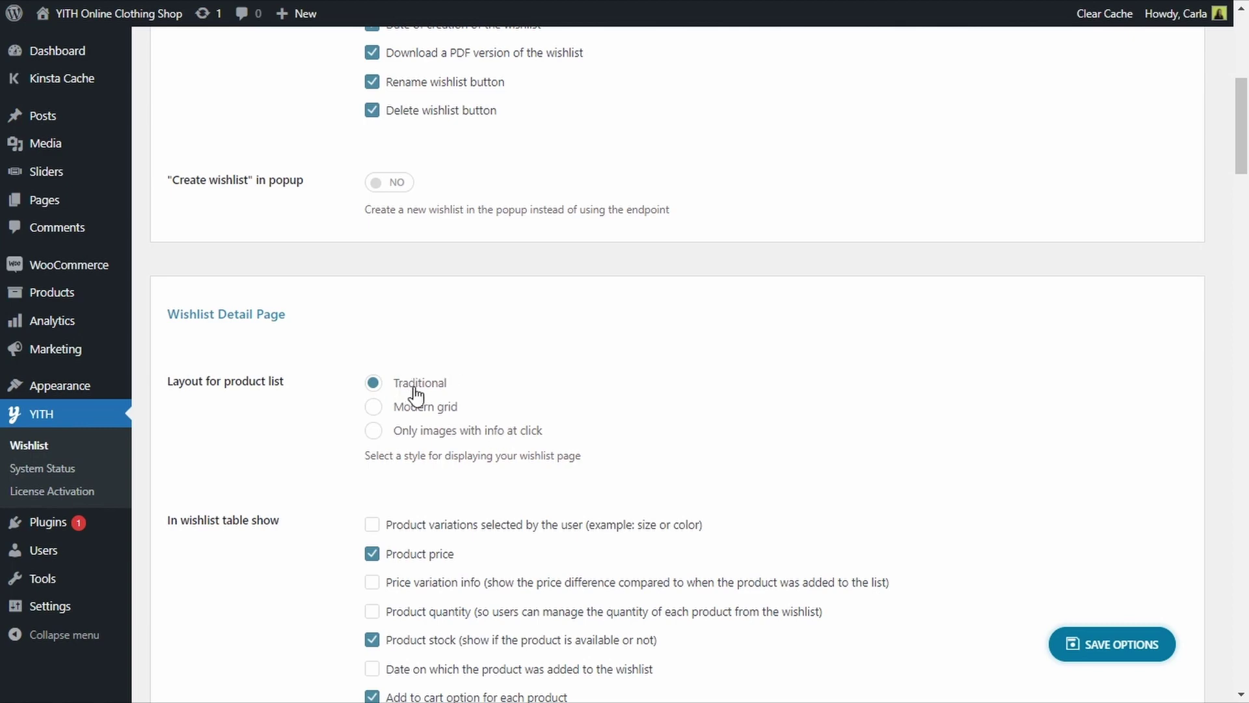
scroll(557, 436, "down", 1)
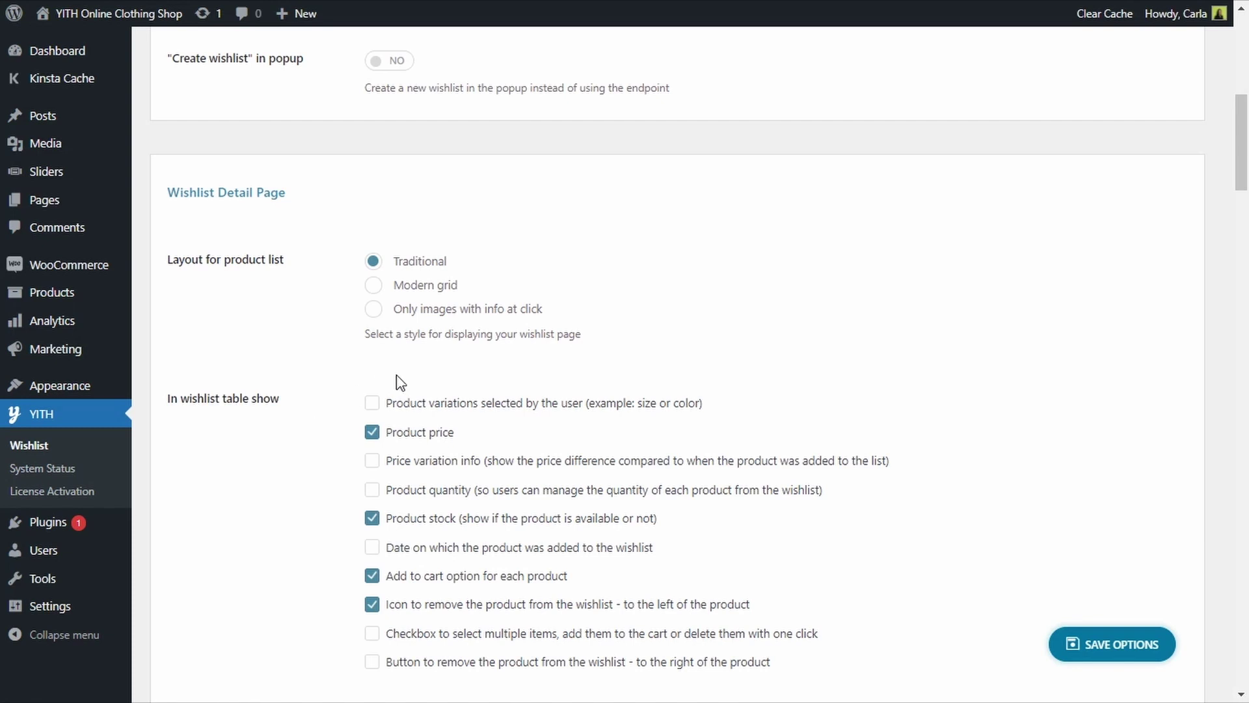
scroll(396, 380, "down", 1)
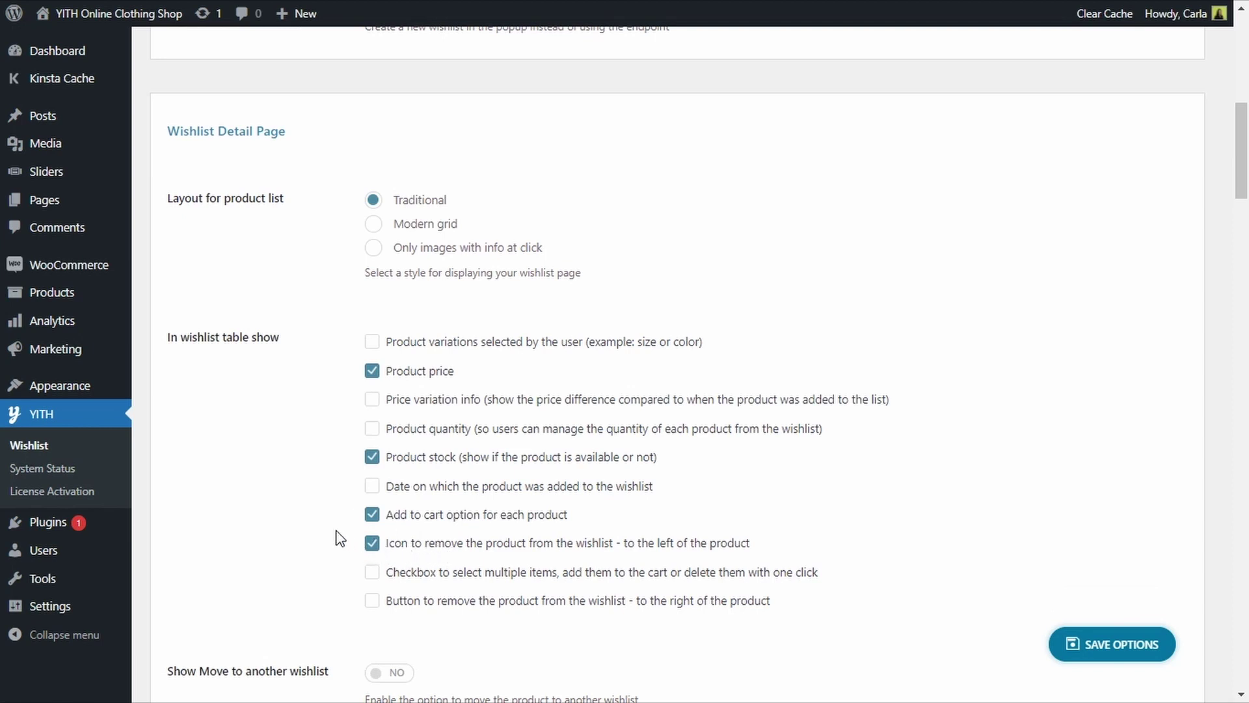
left_click(371, 371)
left_click(372, 457)
left_click(372, 515)
left_click(371, 542)
left_click(371, 572)
left_click(374, 547)
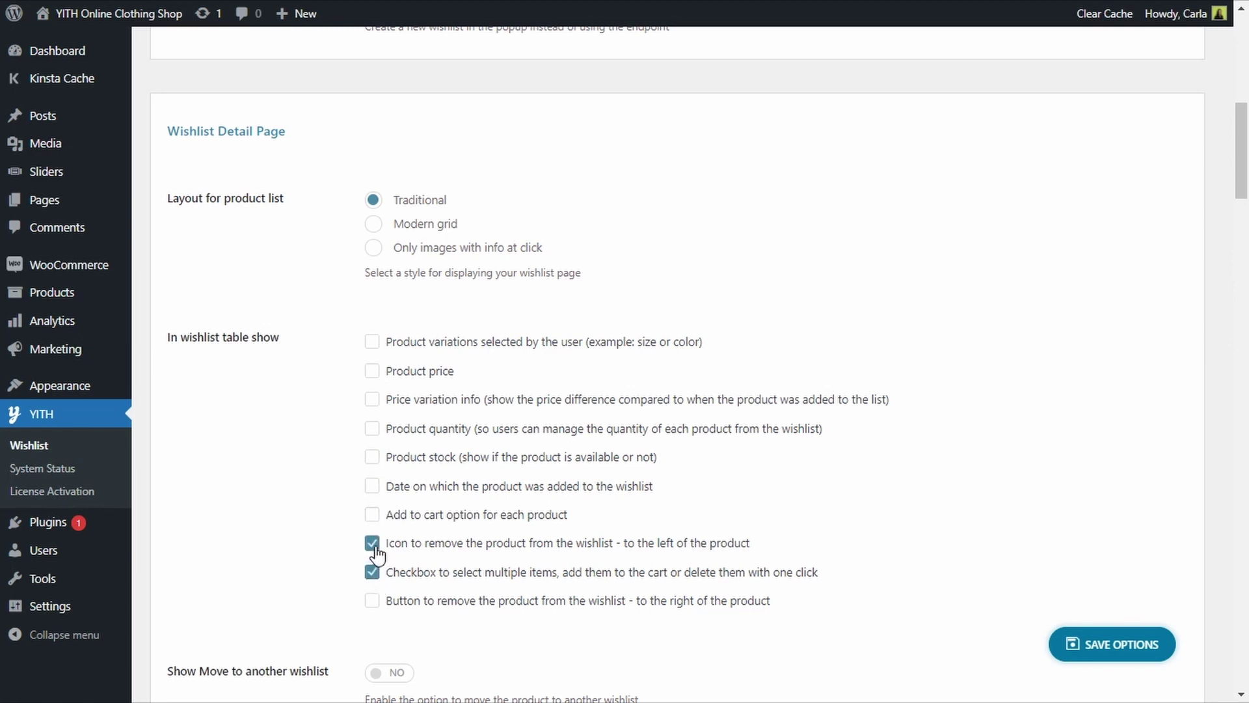
left_click(1128, 648)
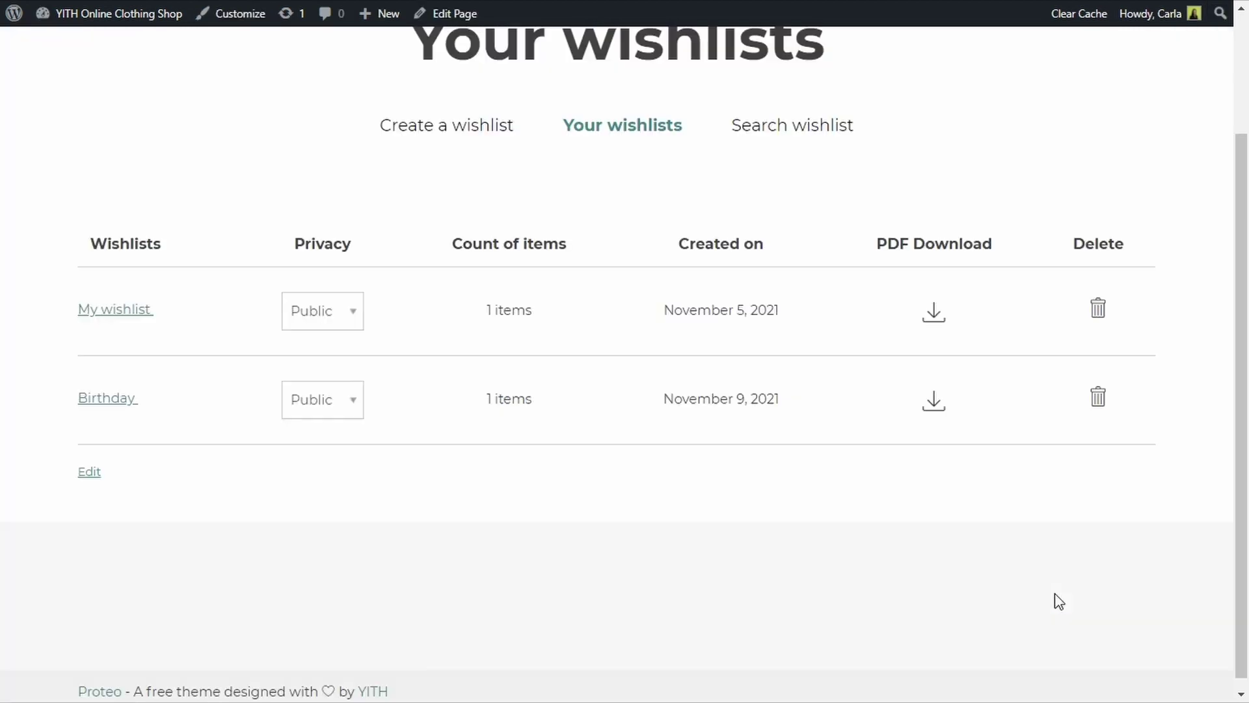
Step: Open the Birthday wishlist on the storefront and test the checkbox for selecting all its items
left_click(153, 399)
scroll(742, 436, "down", 2)
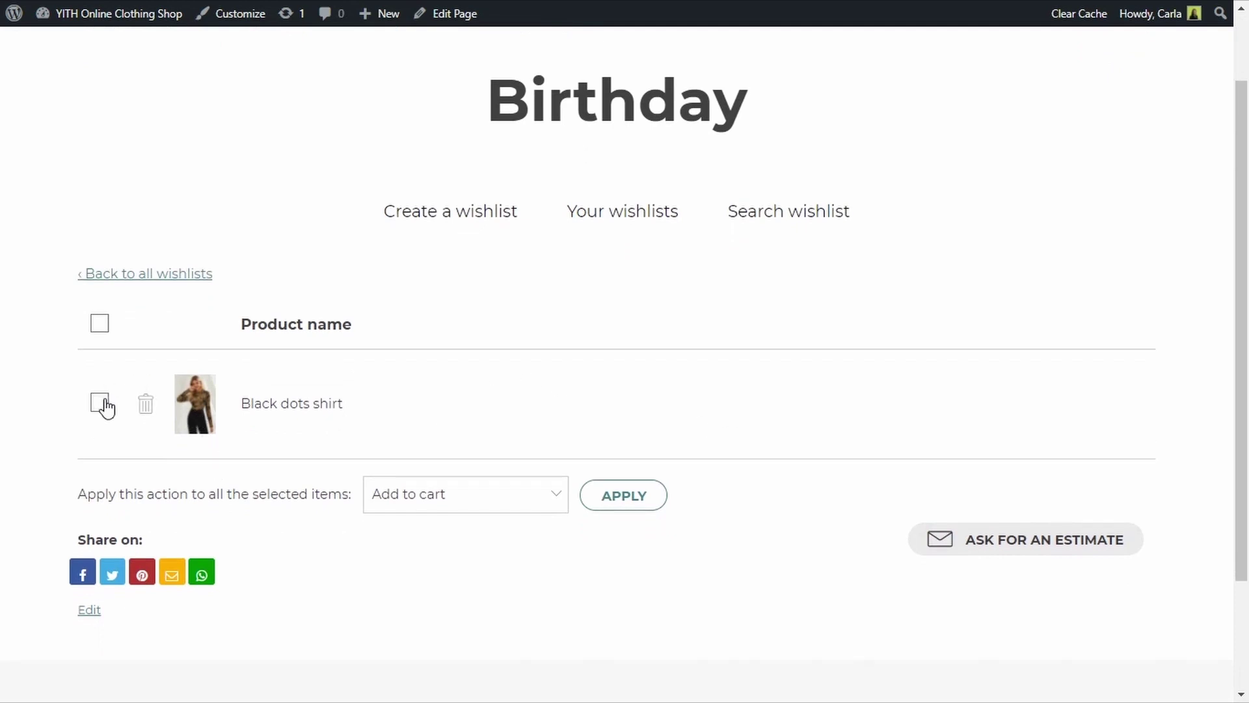
left_click(99, 325)
left_click(99, 327)
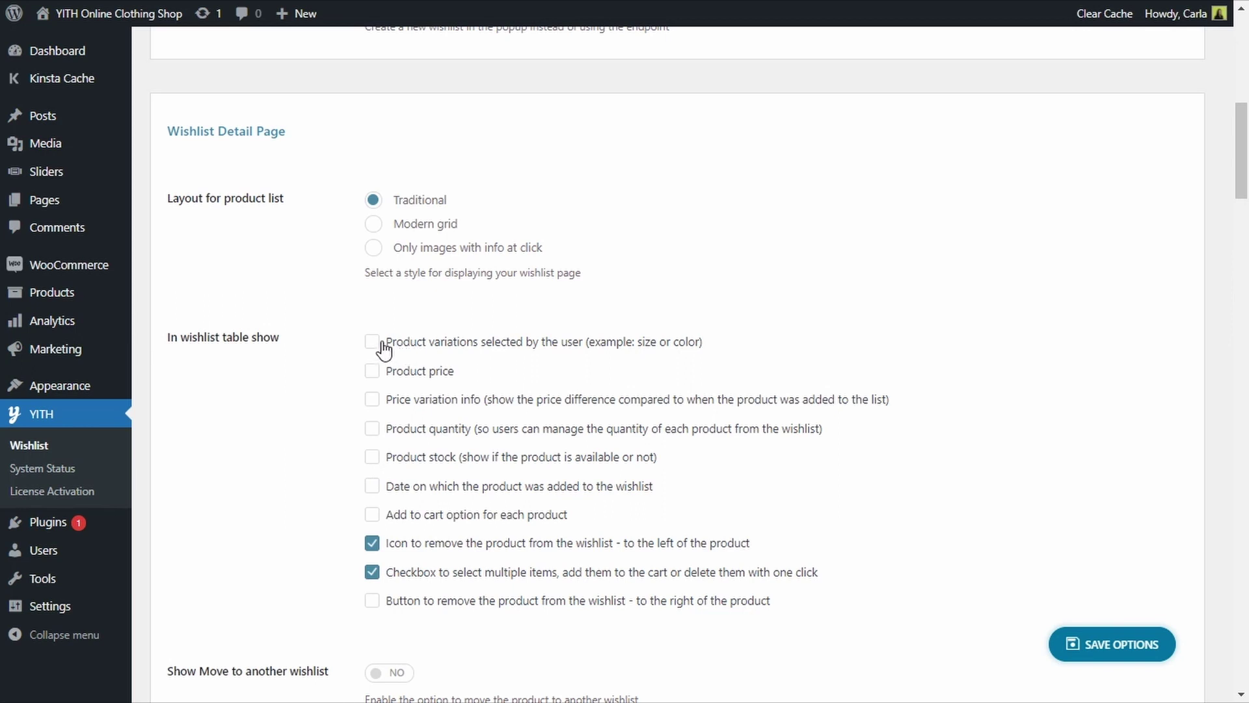
Step: Enable product price, quantity, stock, date added and the add to cart option in the wishlist table, and save the options
left_click(373, 371)
left_click(376, 430)
left_click(373, 457)
left_click(374, 486)
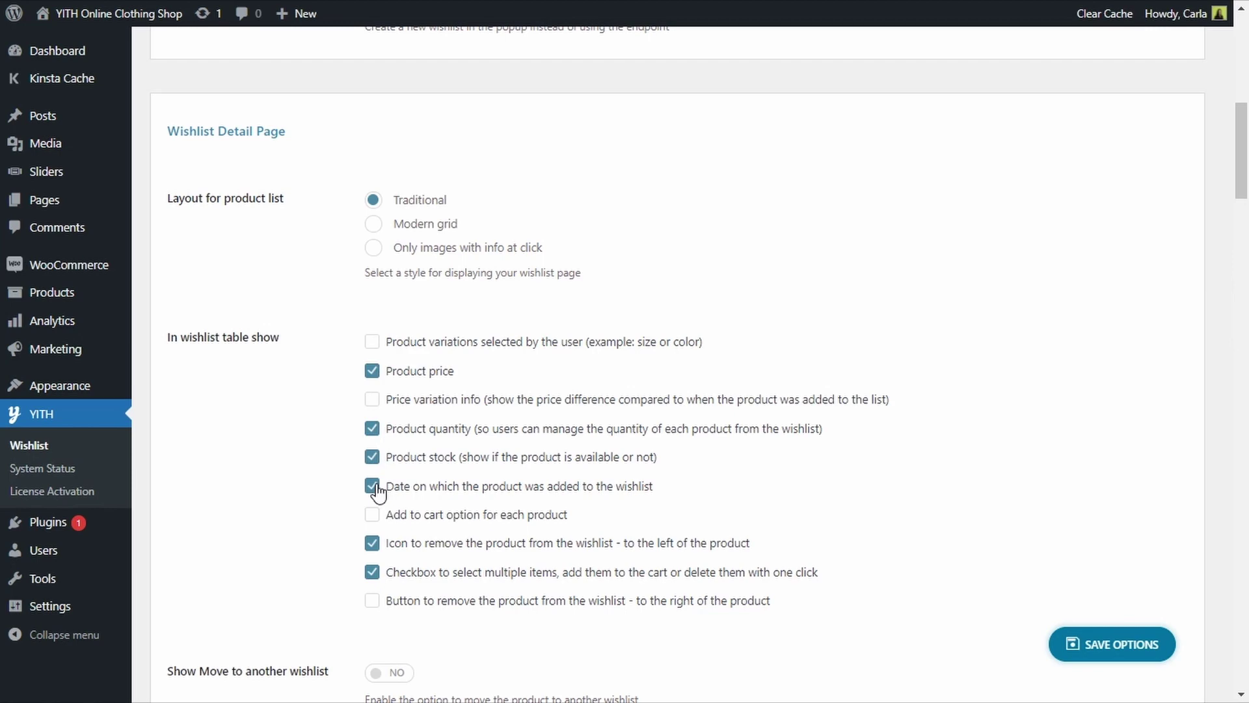
left_click(374, 517)
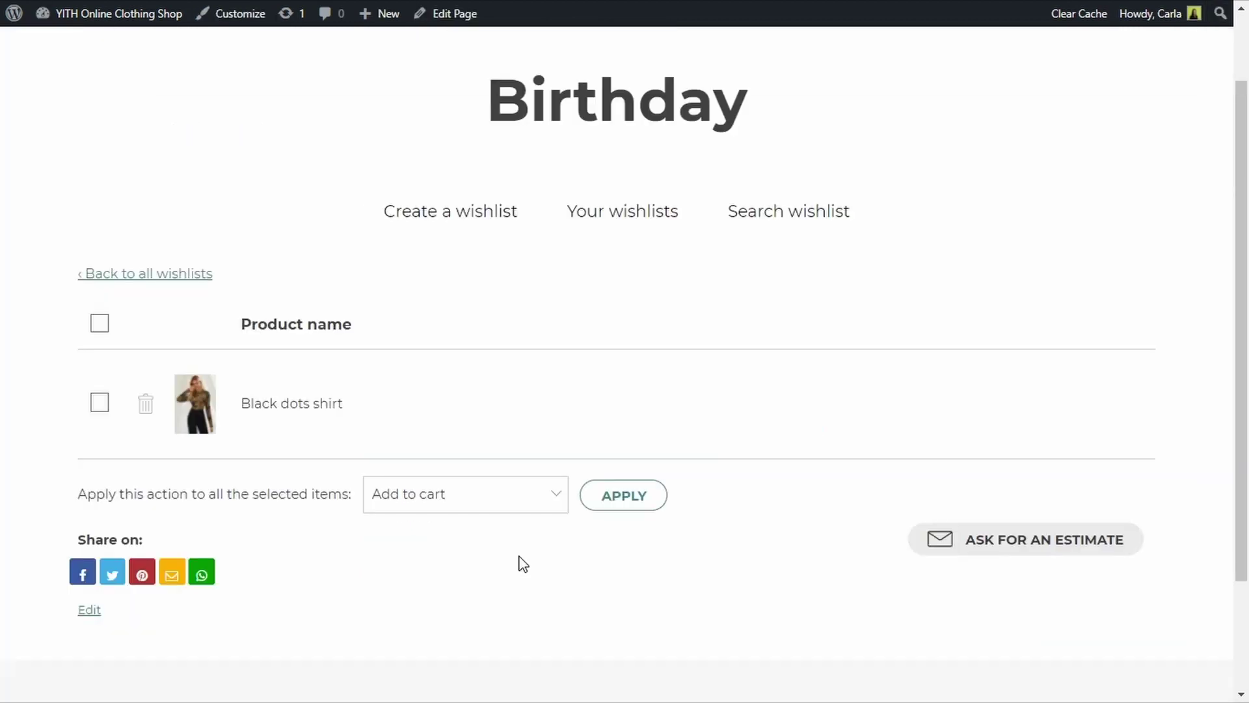
Step: Reload the Birthday wishlist on the storefront and examine the product's price, quantity, stock, date added and add to cart details
key("F5")
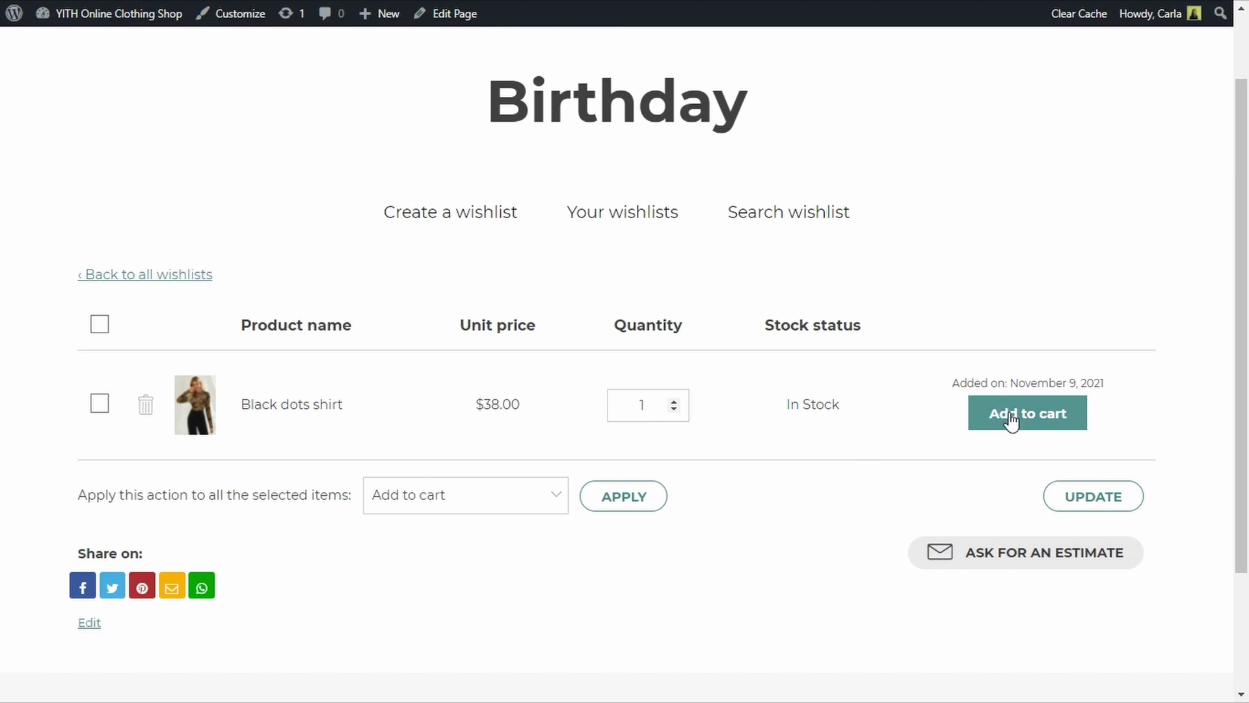
left_click_drag(950, 388, 923, 416)
left_click(856, 417)
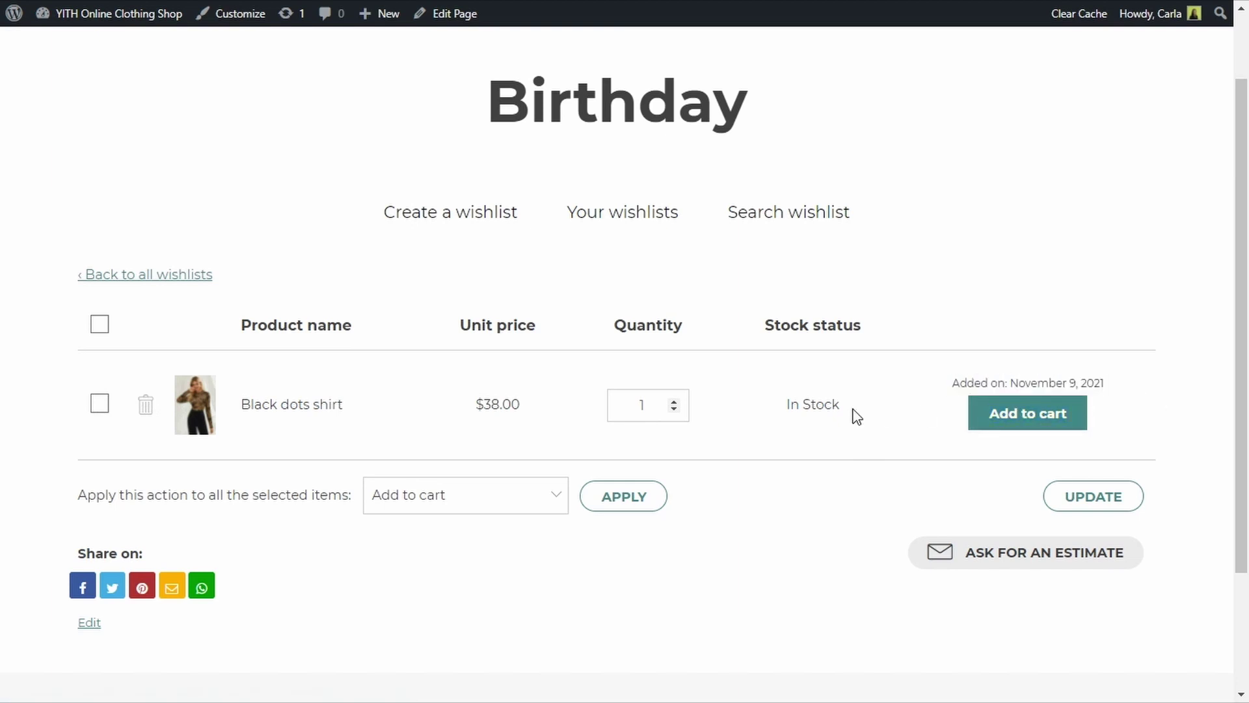
Step: Review the remaining wishlist detail, social sharing, text, and style and color options on the wishlist settings page, and save the options
key("ctrl+Tab")
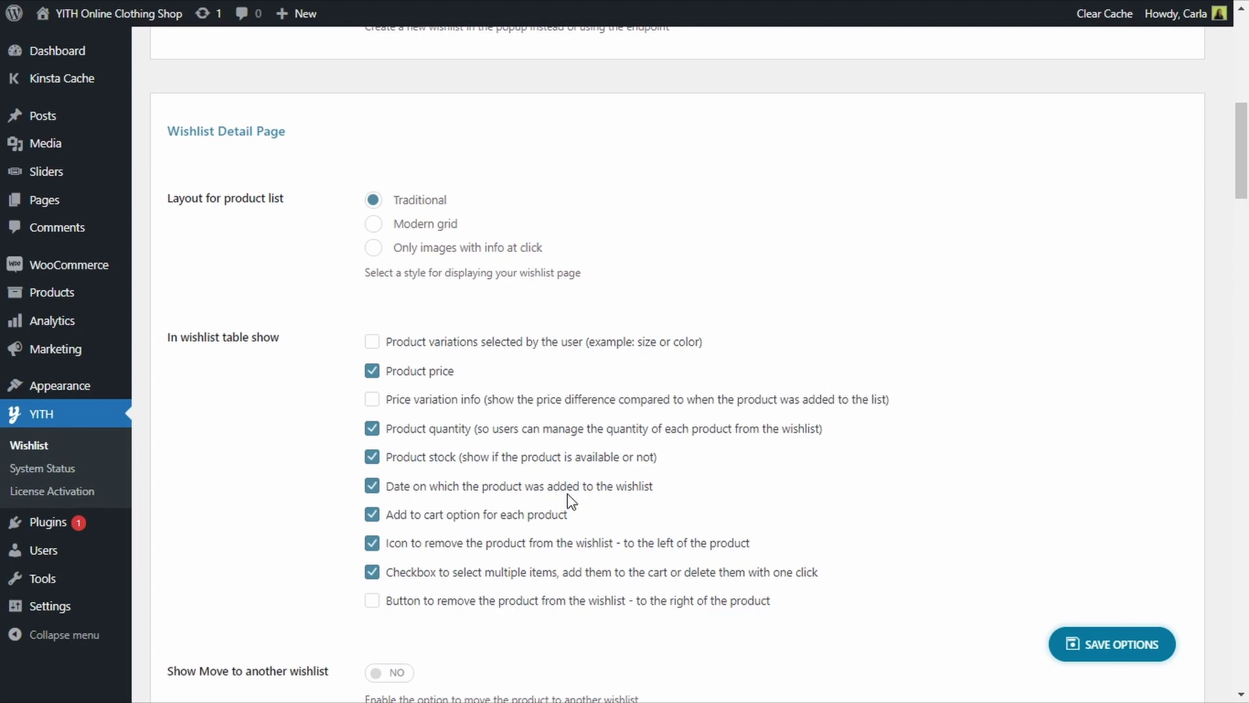
scroll(571, 501, "up", 1)
scroll(572, 501, "down", 5)
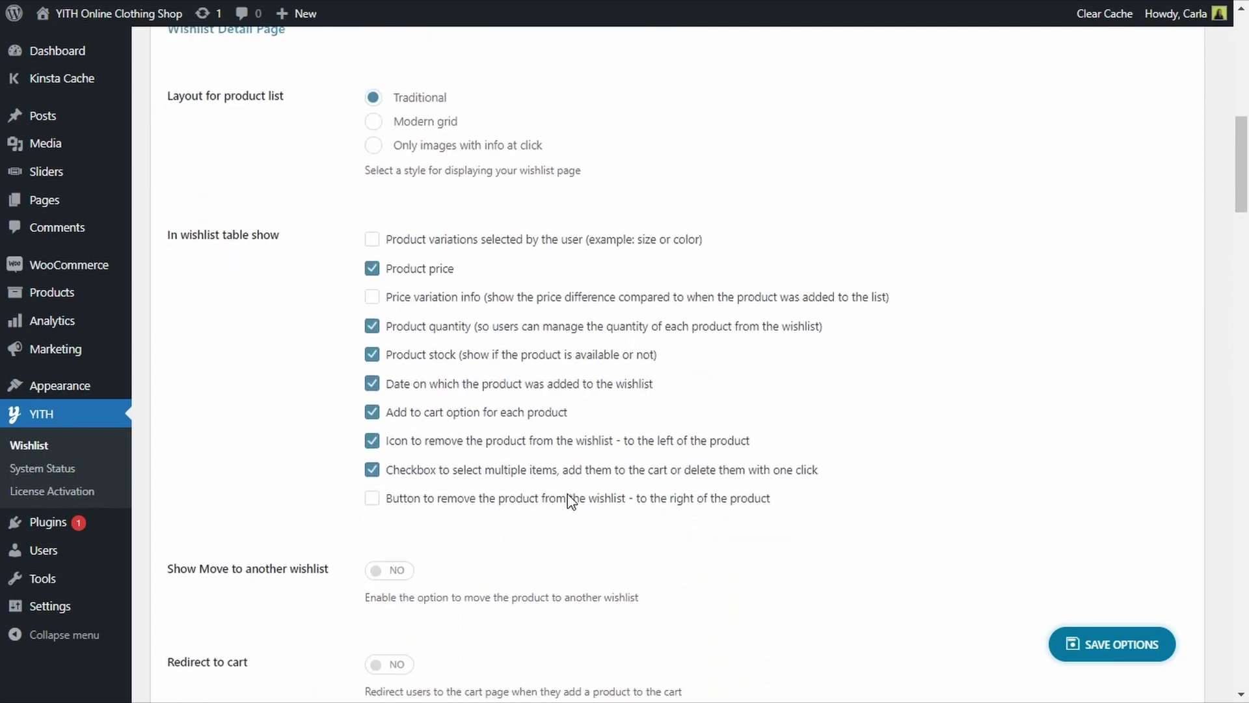
scroll(571, 501, "down", 2)
scroll(571, 501, "down", 3)
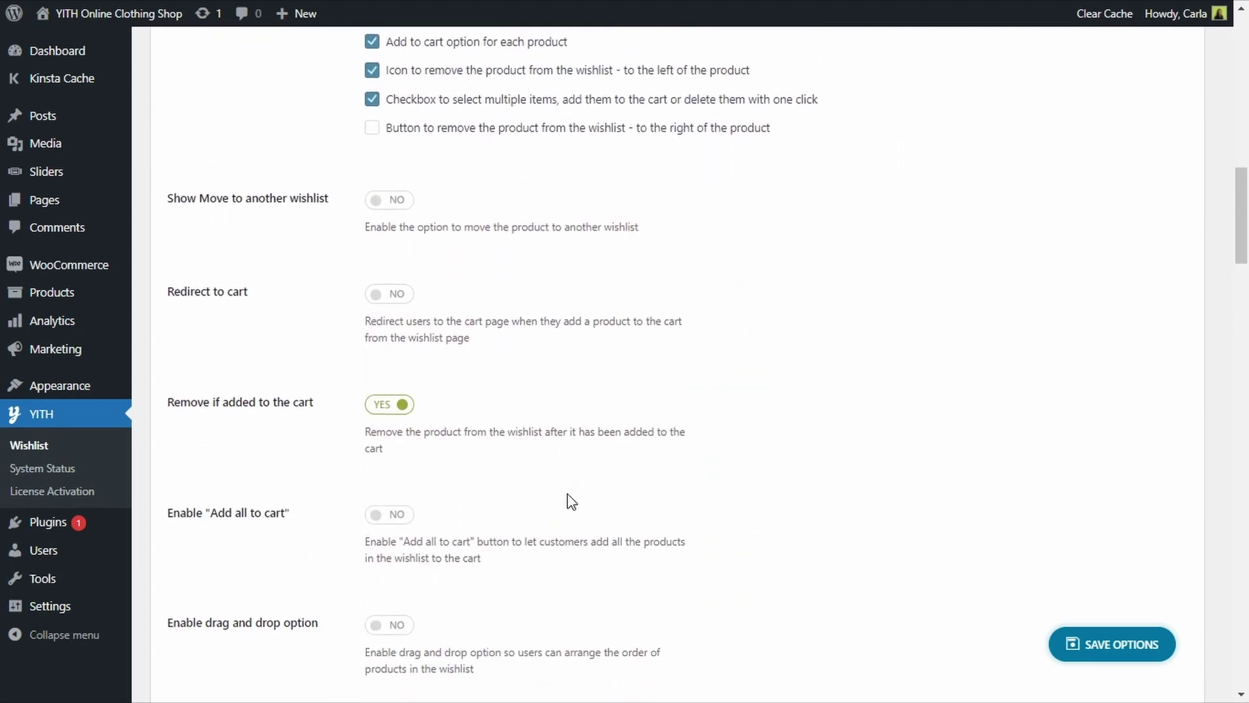
scroll(571, 501, "down", 7)
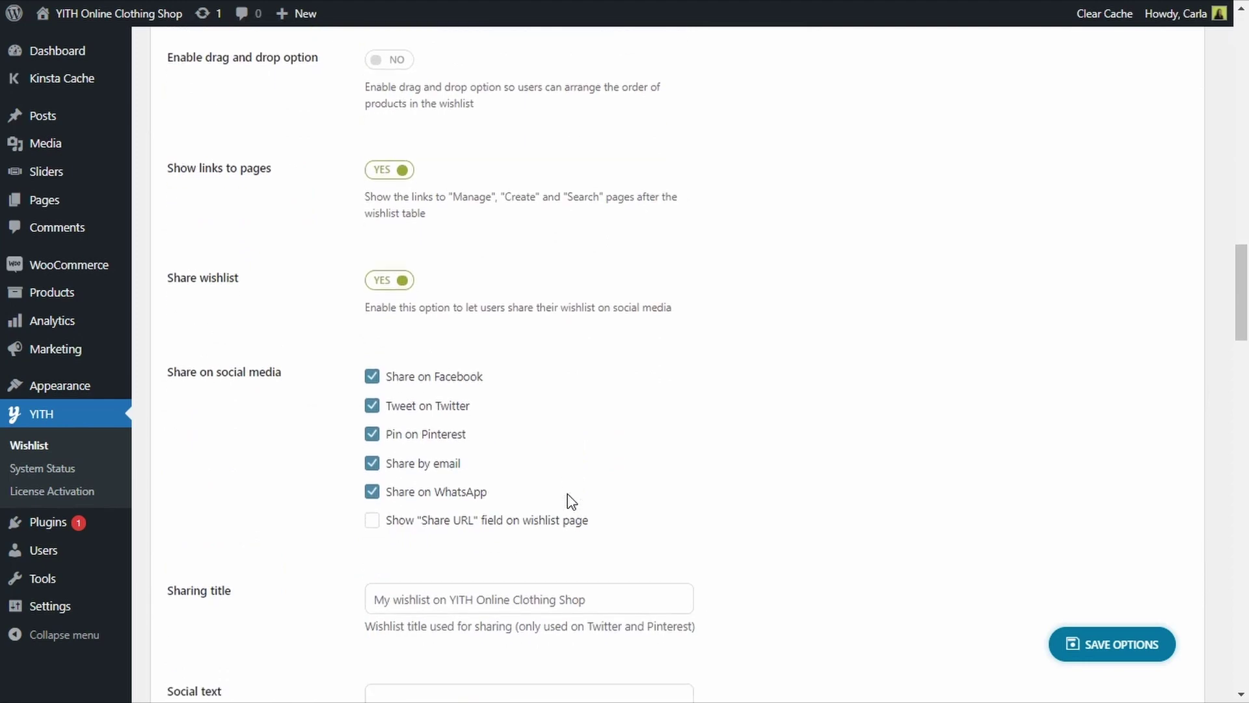
scroll(571, 501, "down", 8)
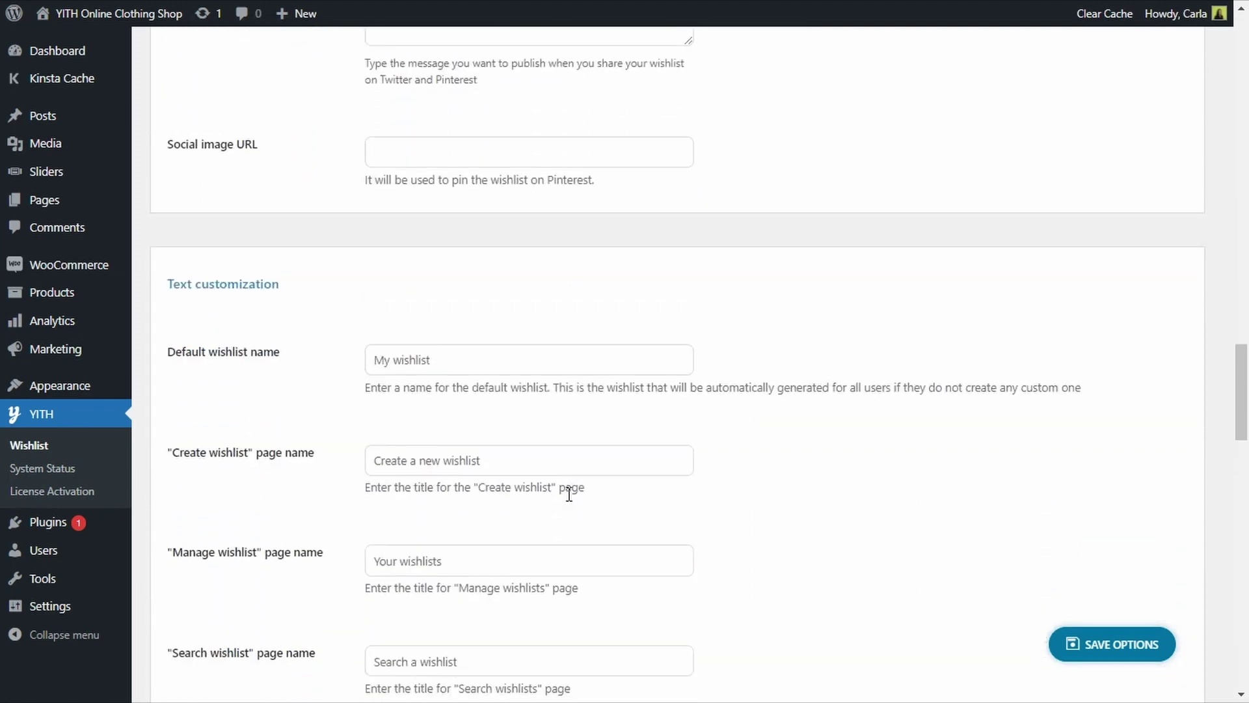
scroll(569, 494, "down", 1)
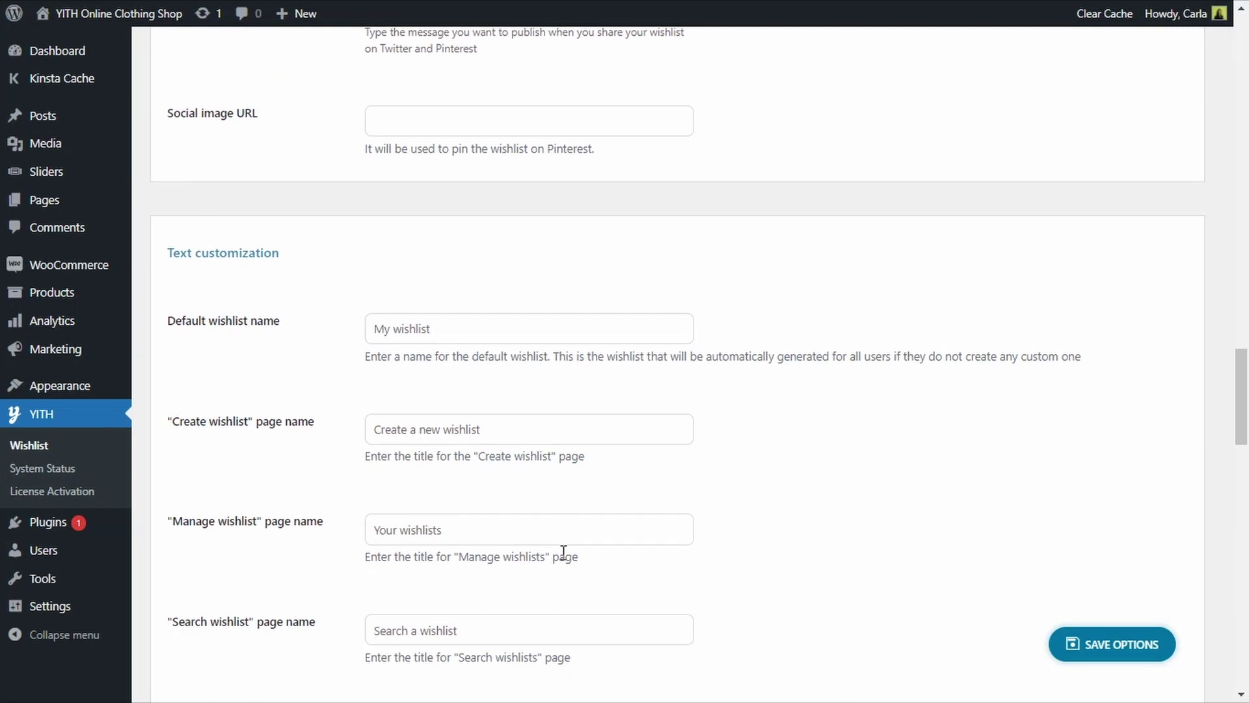
scroll(589, 530, "down", 6)
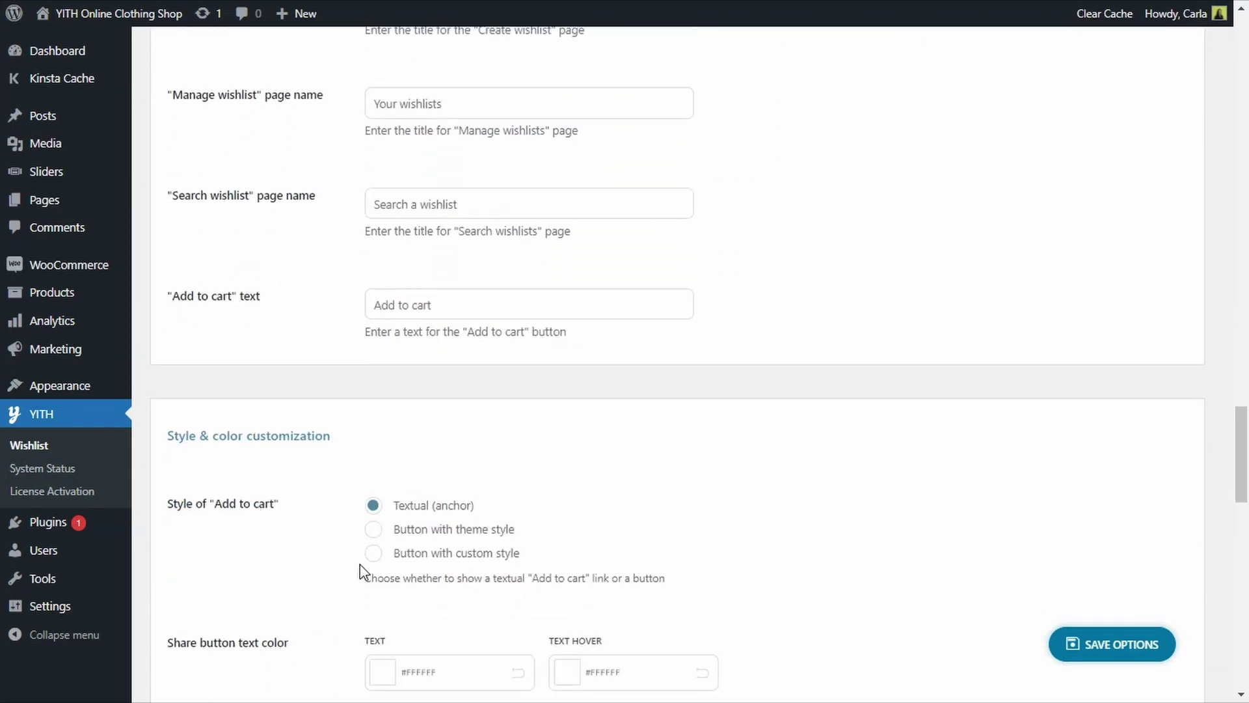
scroll(359, 572, "down", 2)
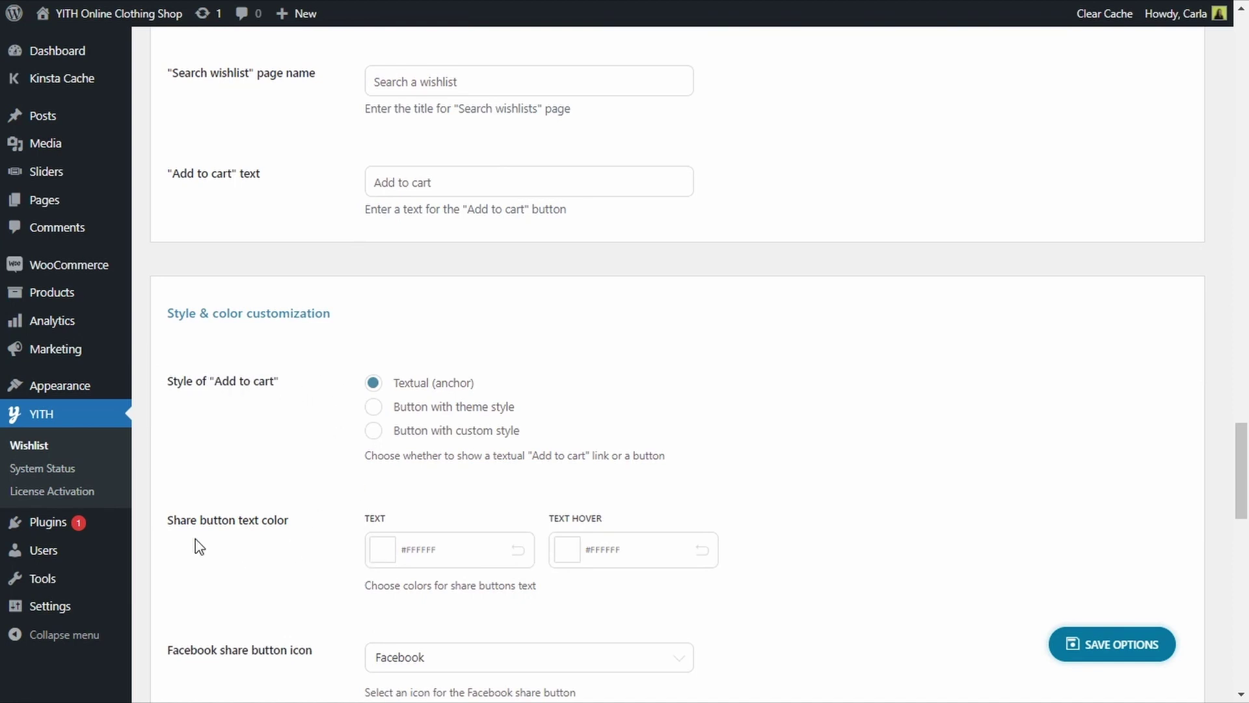
scroll(188, 537, "down", 3)
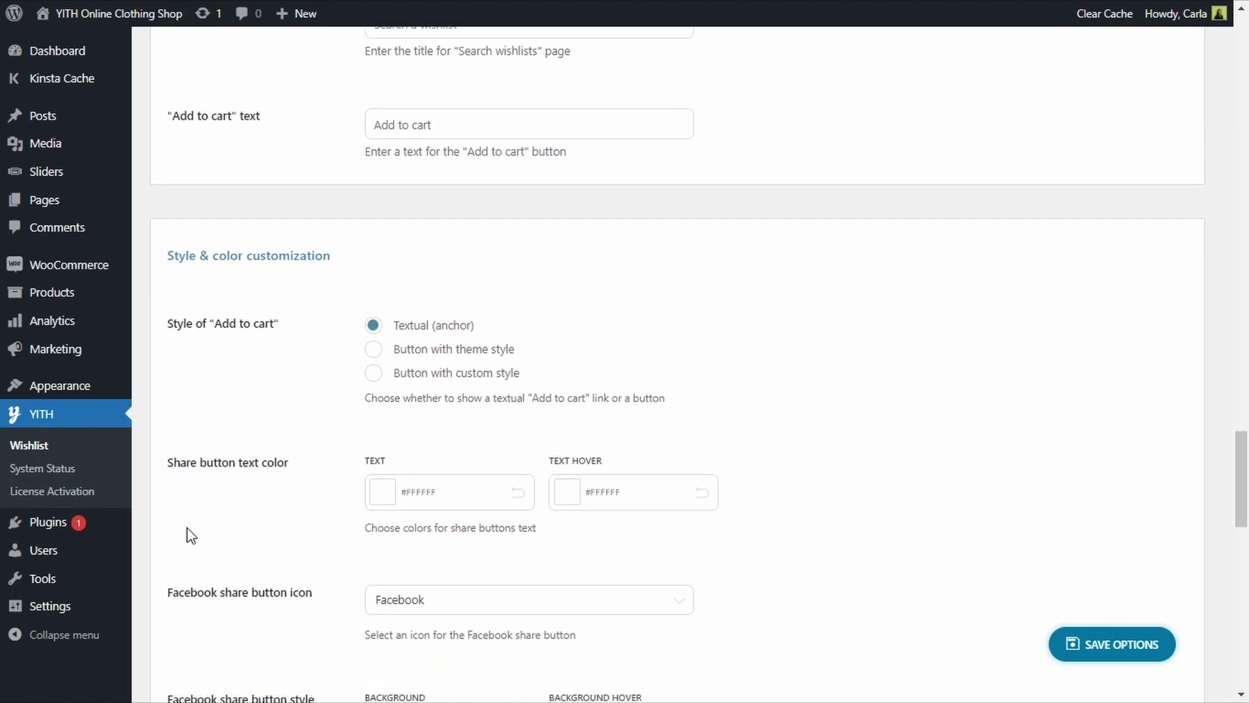
scroll(315, 346, "down", 2)
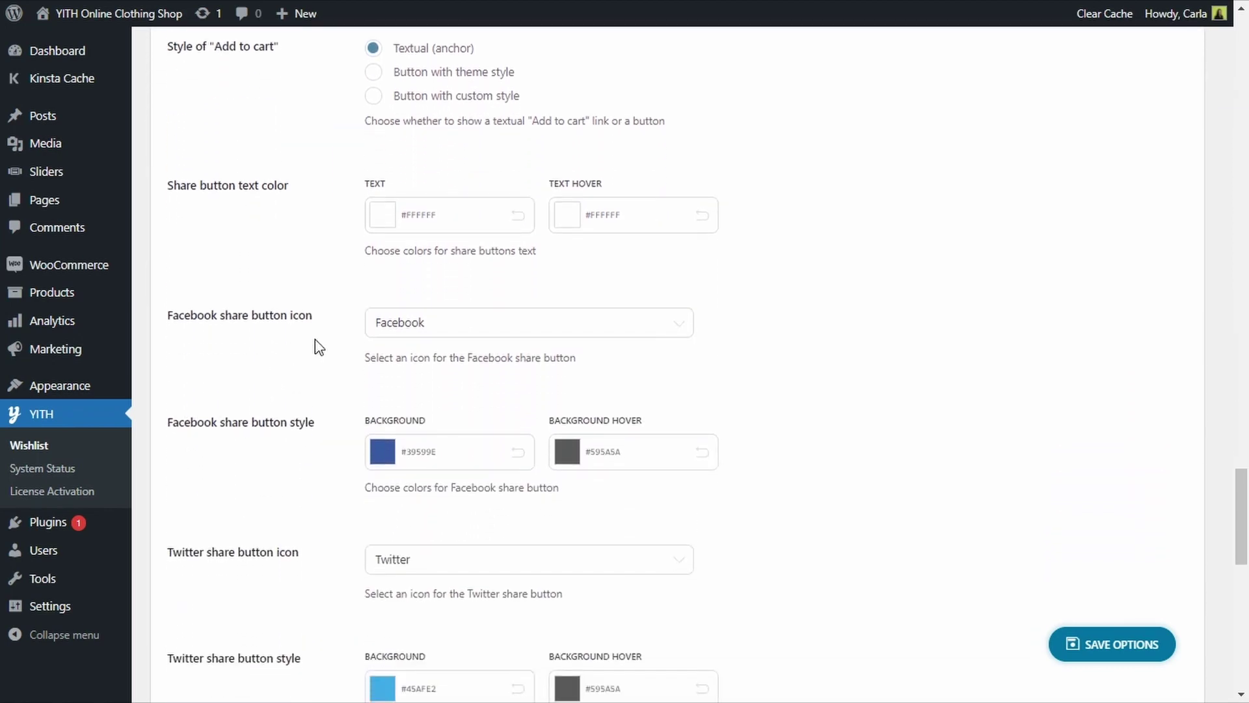
scroll(384, 566, "down", 3)
scroll(403, 566, "down", 8)
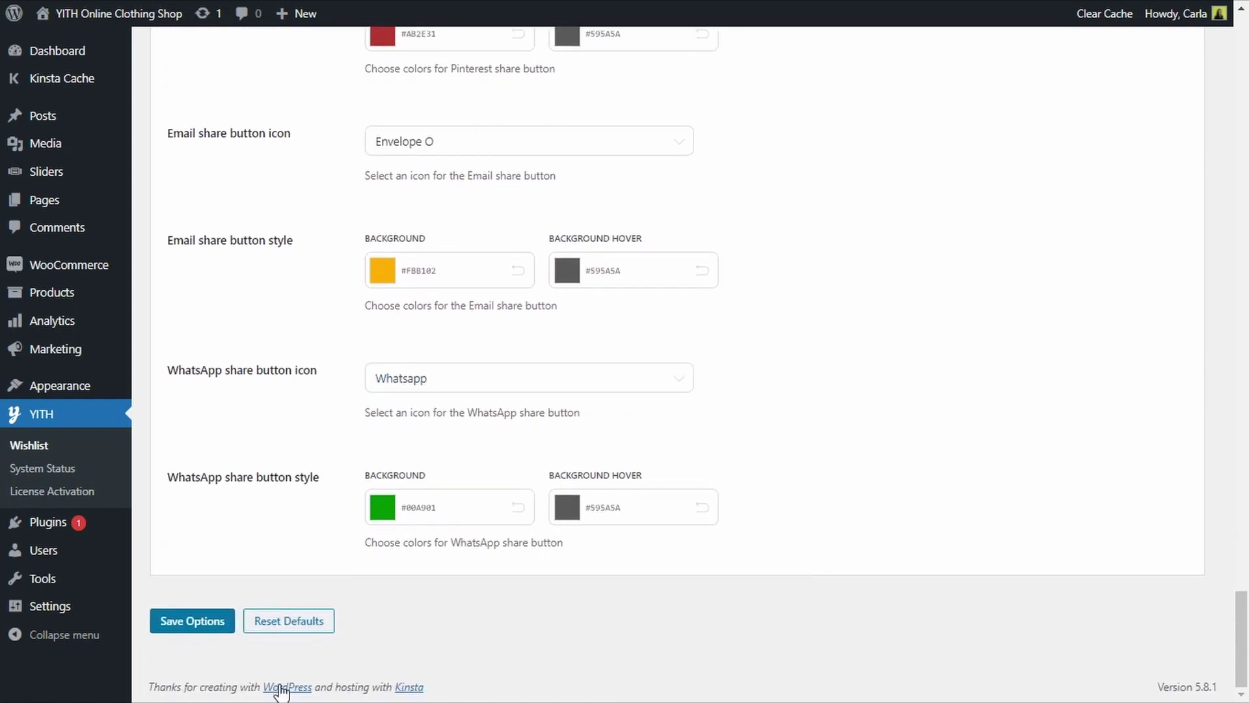
left_click(184, 637)
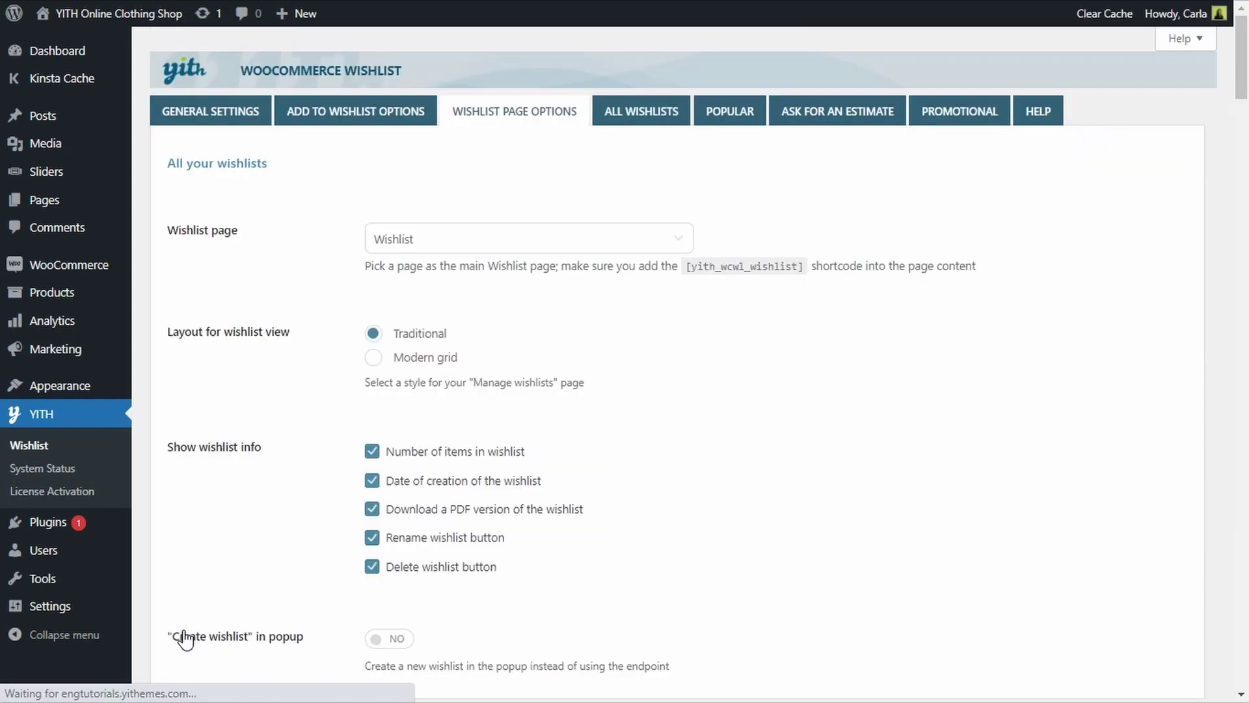